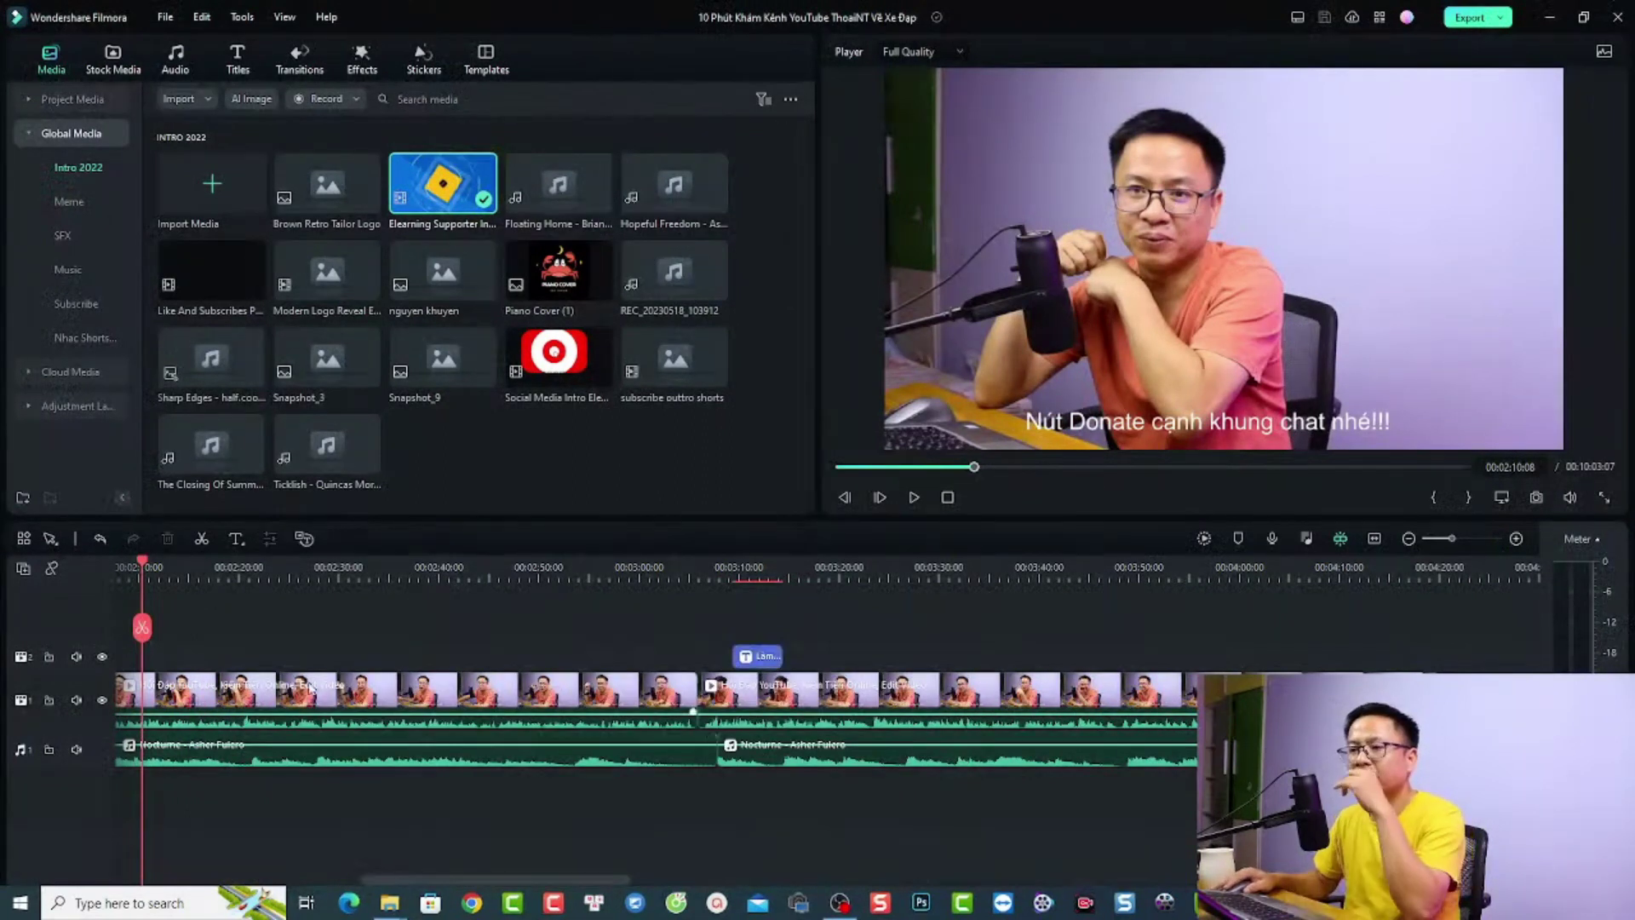
# Step: Turn on Auto Ripple and split the video clip on track 1 at about 2:10 and 2:18
pyautogui.click(310, 690)
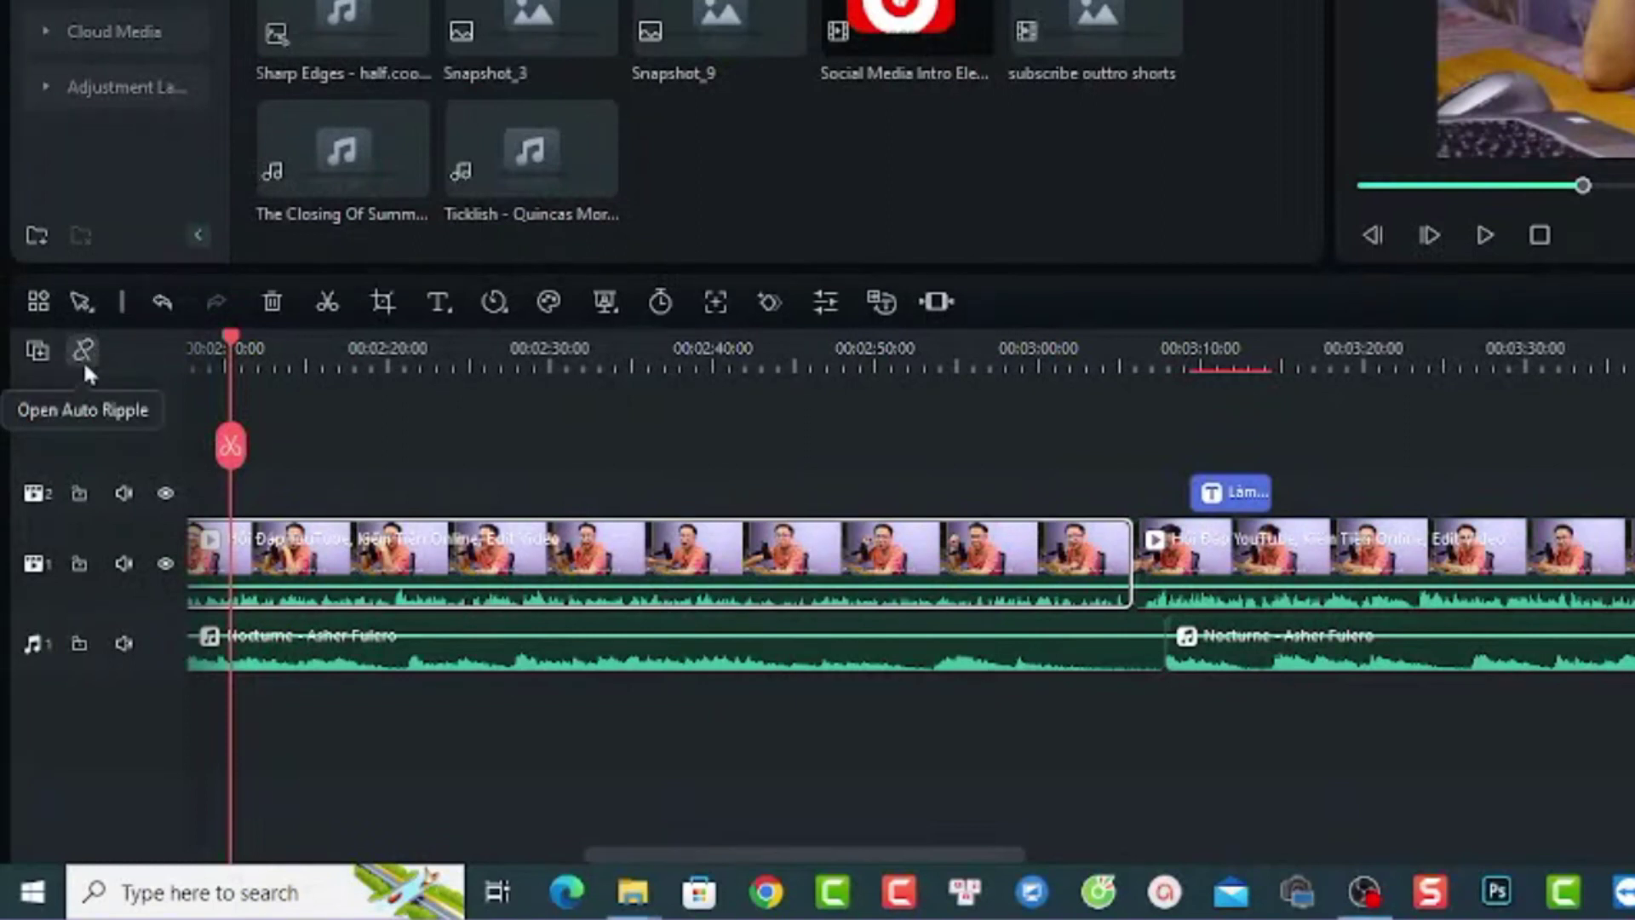
pyautogui.click(81, 357)
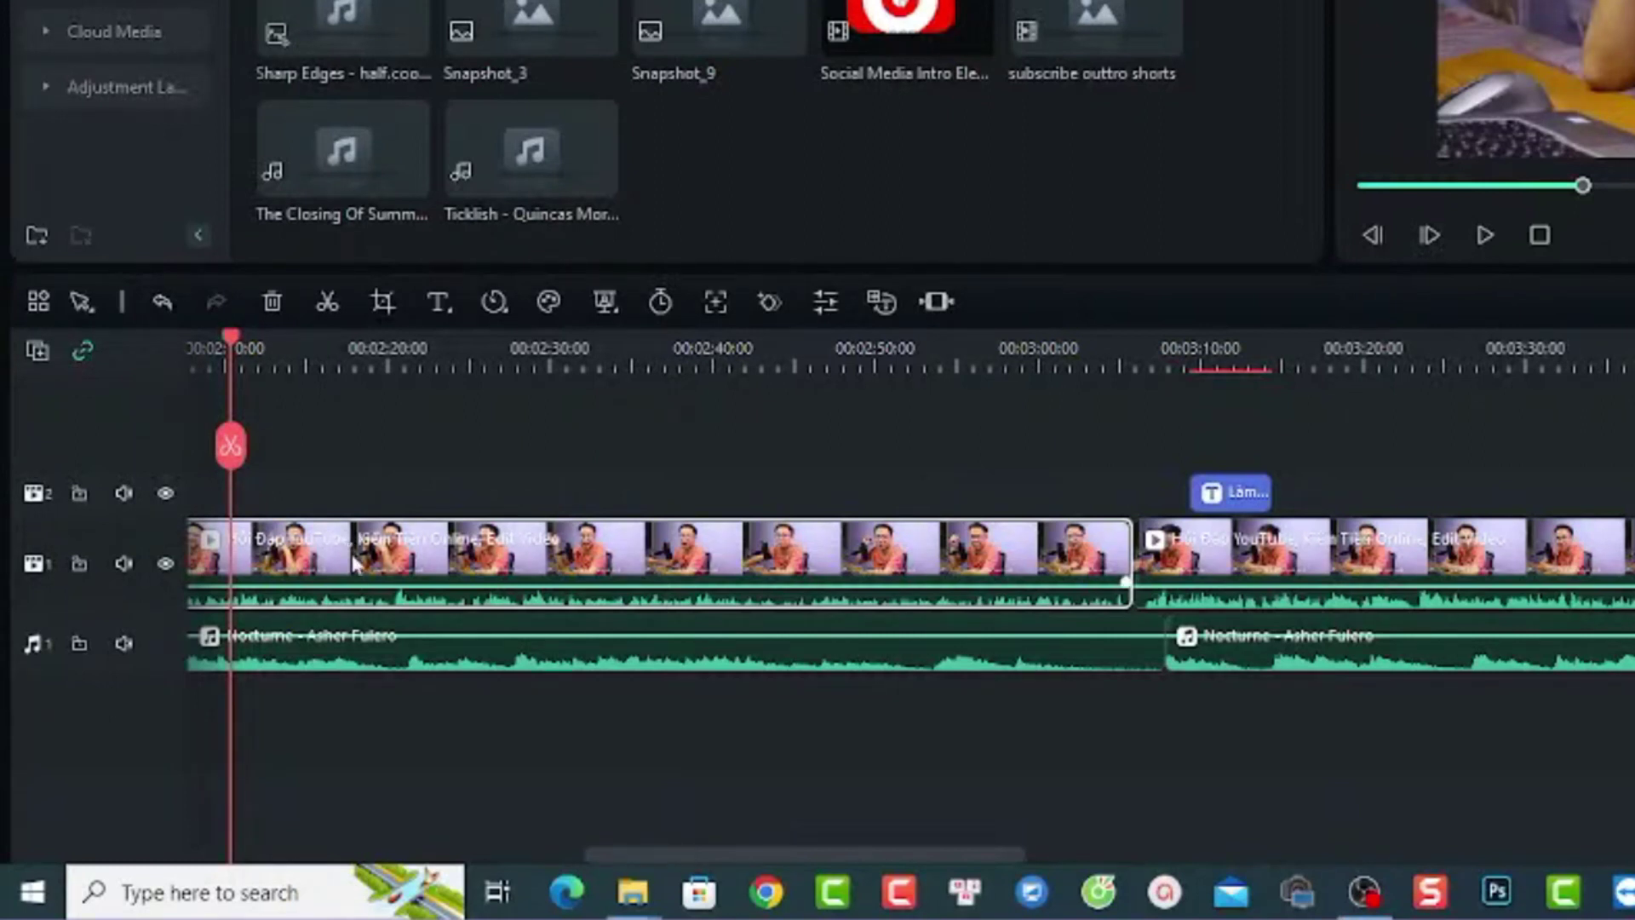
pyautogui.hotkey('ctrl', 'b')
pyautogui.click(368, 360)
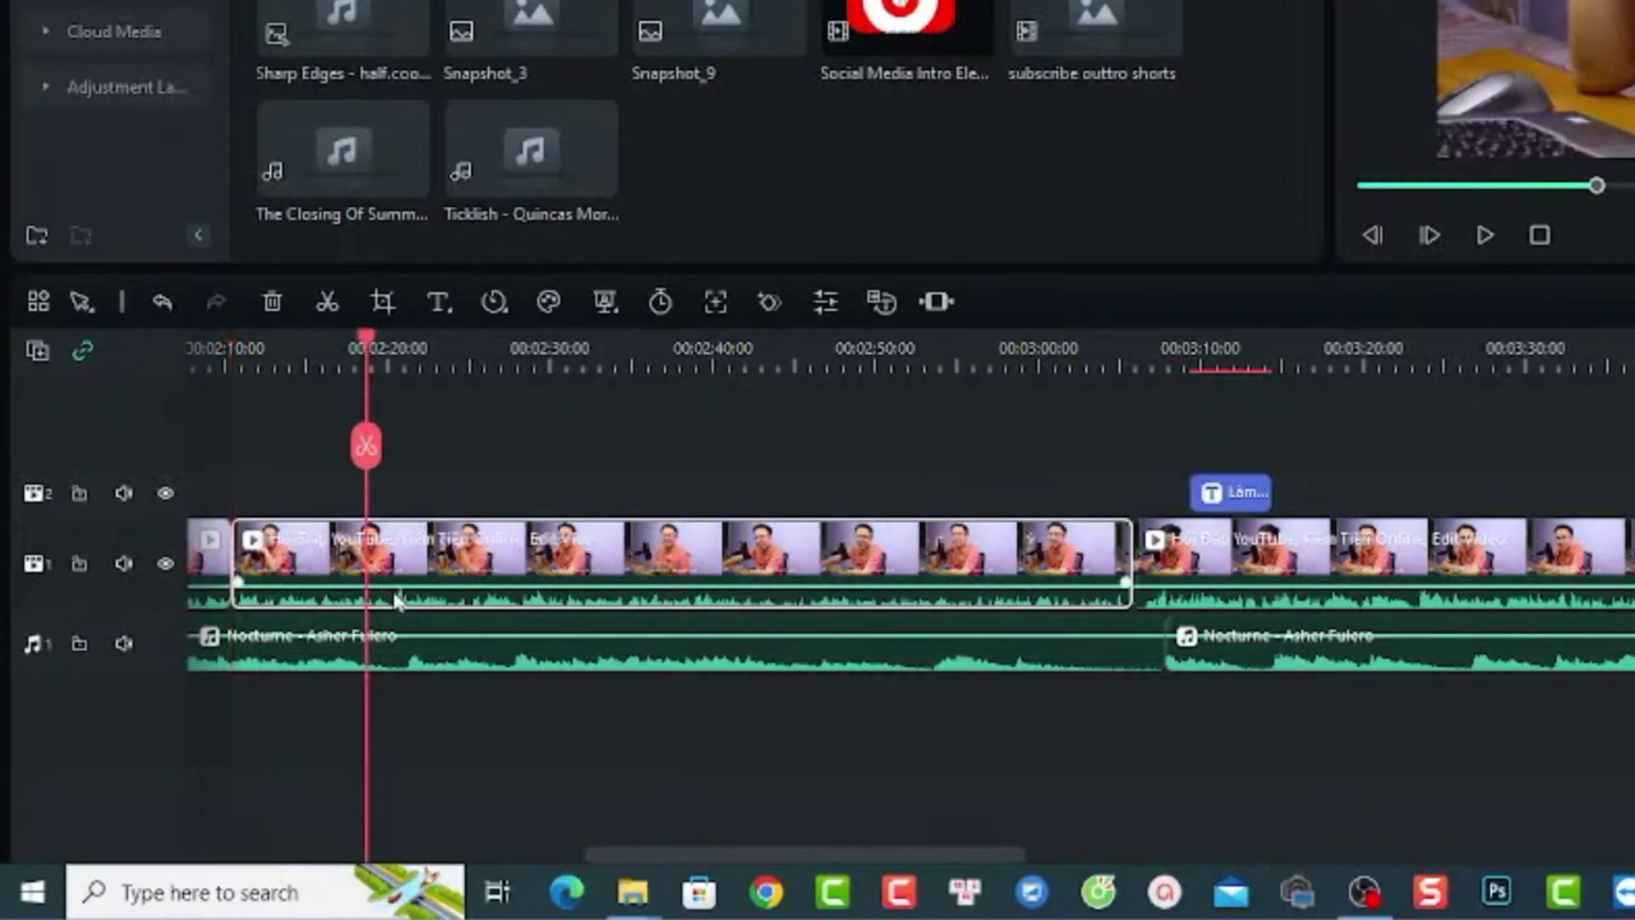
pyautogui.hotkey('ctrl', 'b')
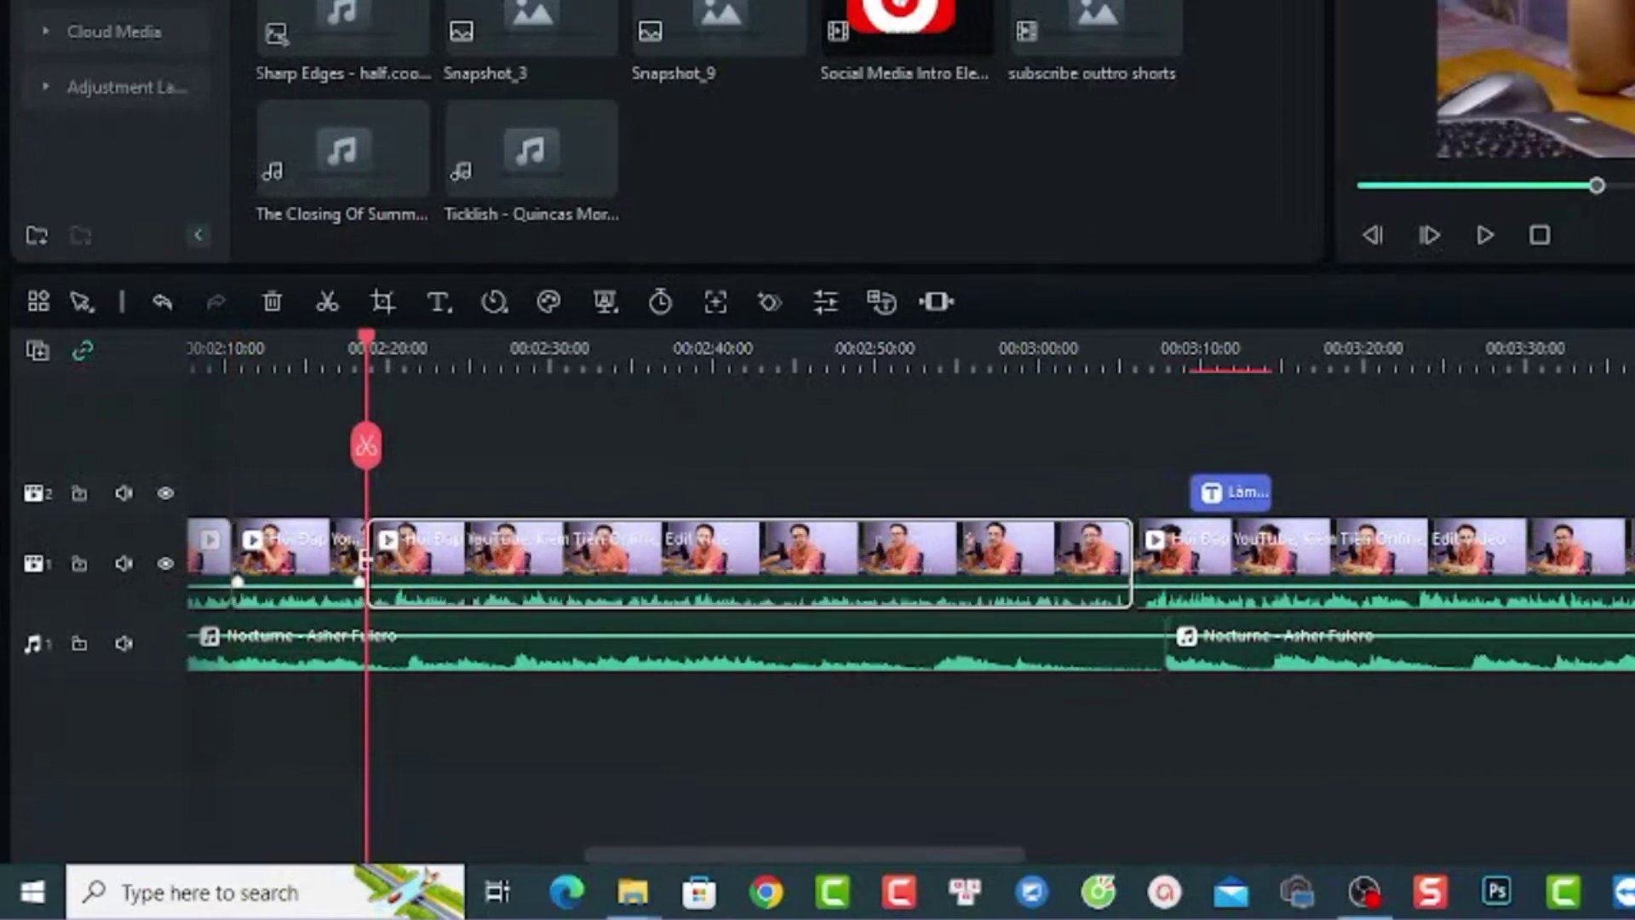
# Step: Lock the music track, try deleting the short video segment between the two cuts, and undo the deletion
pyautogui.click(319, 562)
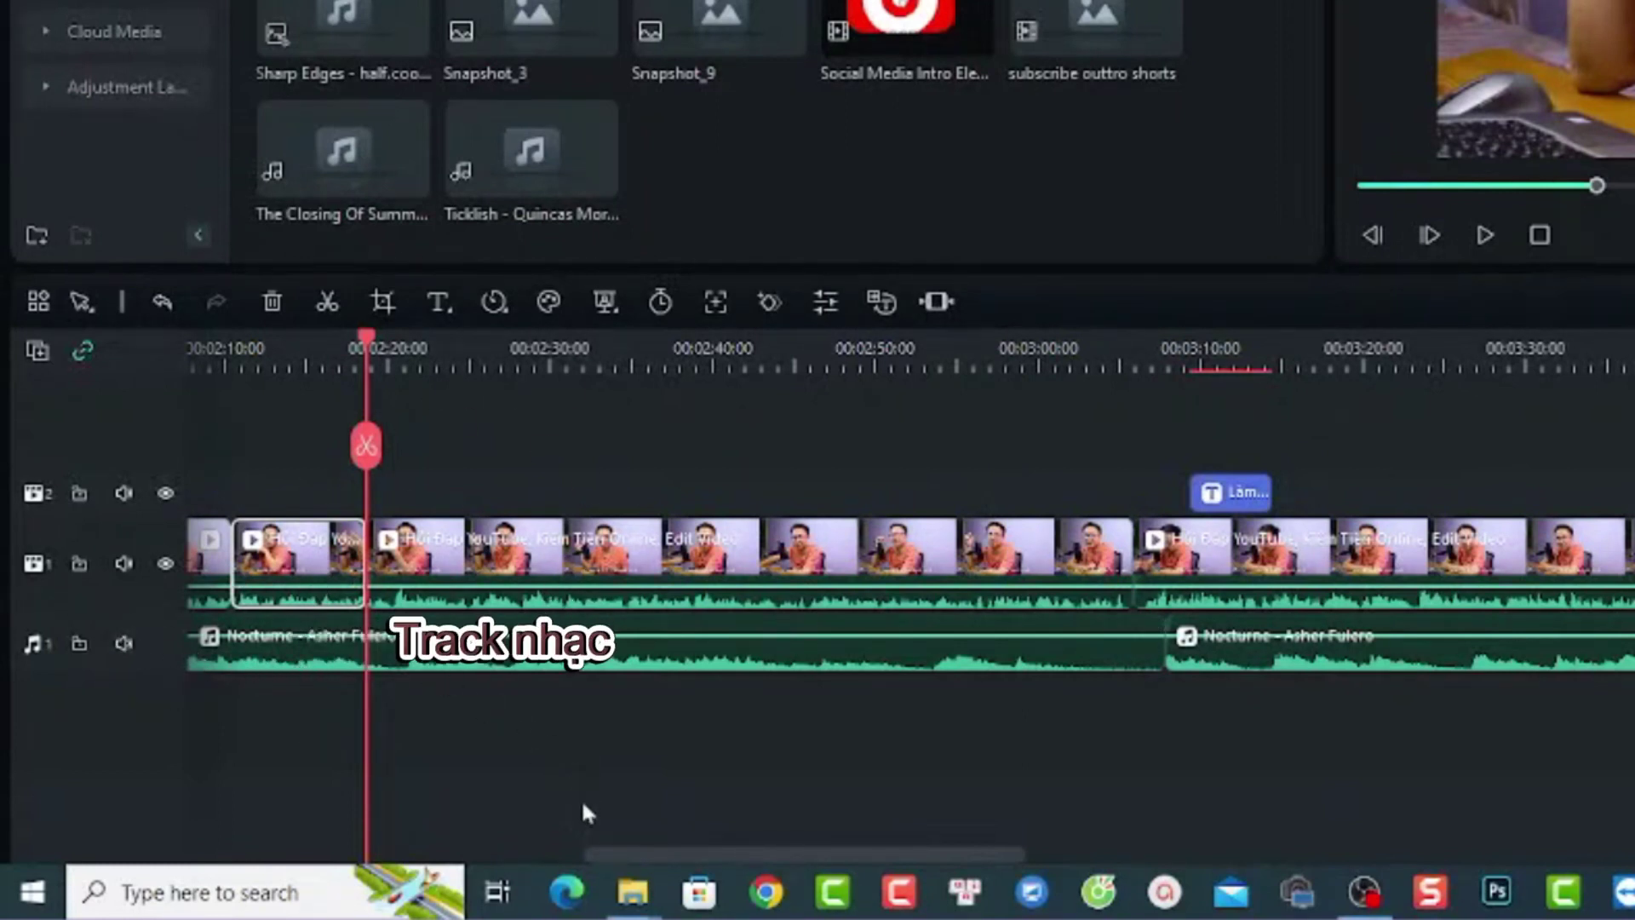
pyautogui.moveTo(646, 847); pyautogui.dragTo(611, 851)
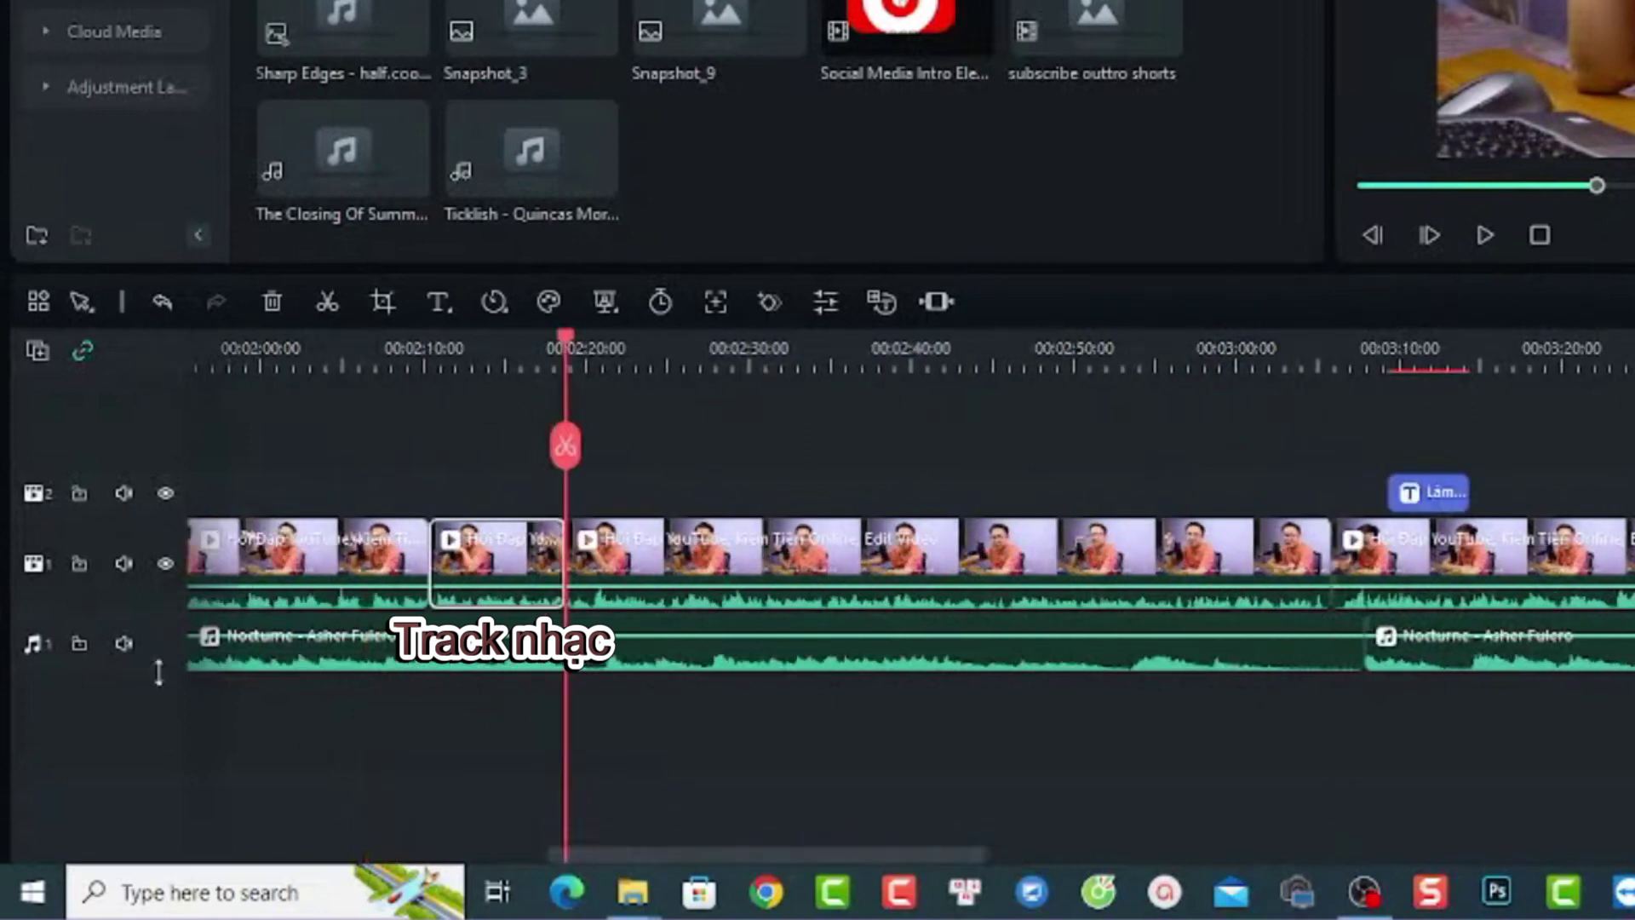
pyautogui.click(76, 647)
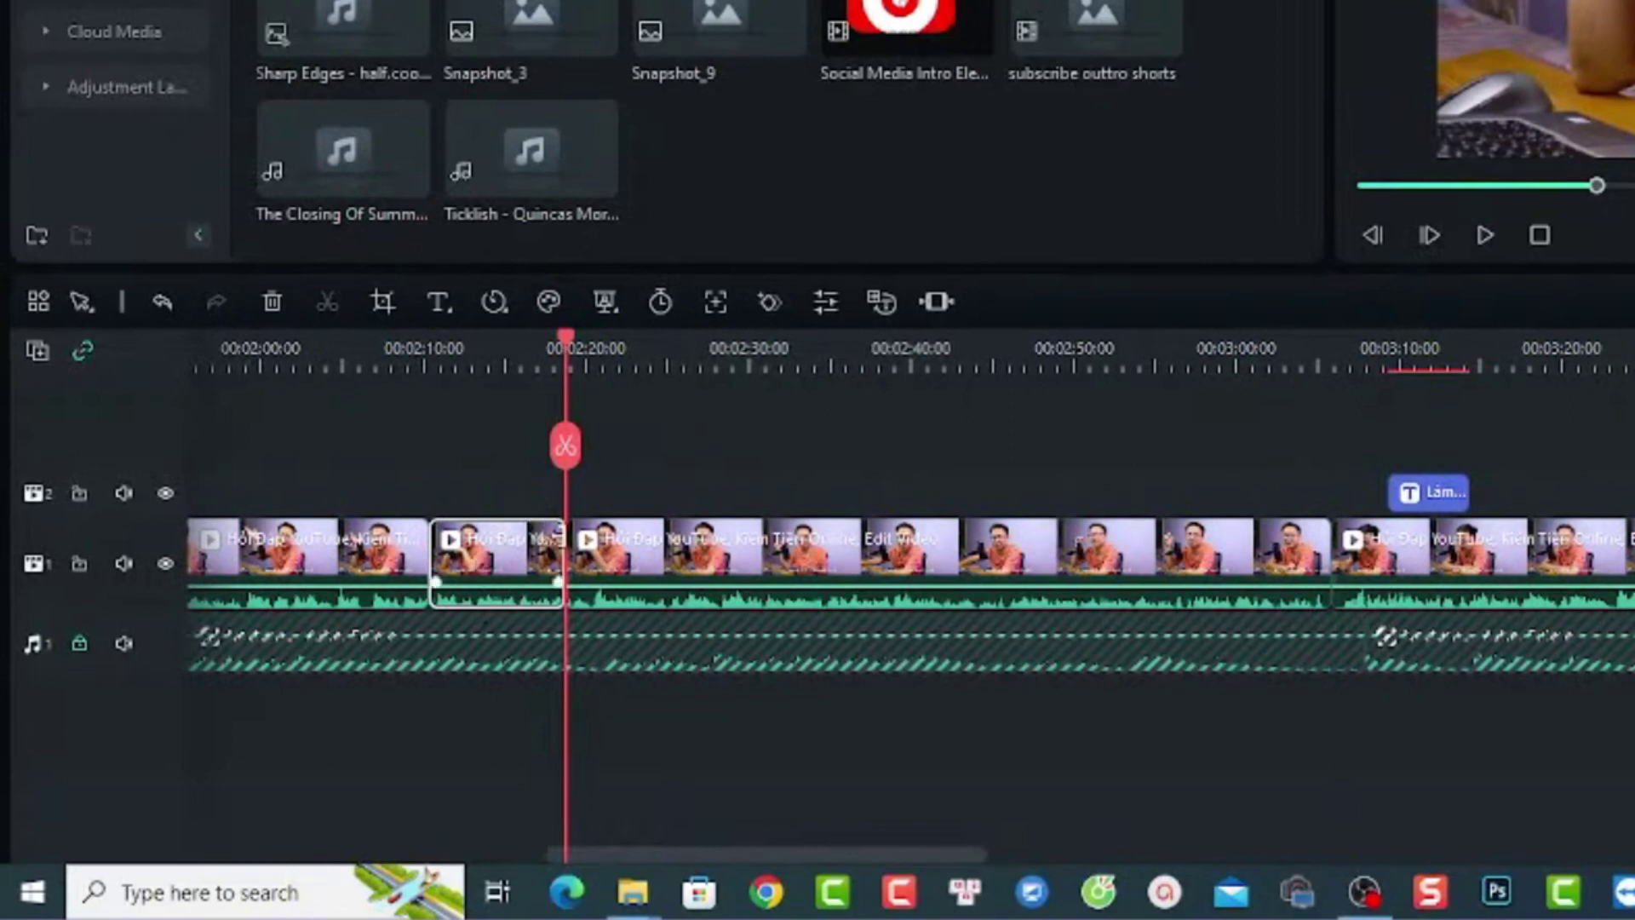
pyautogui.press('Delete')
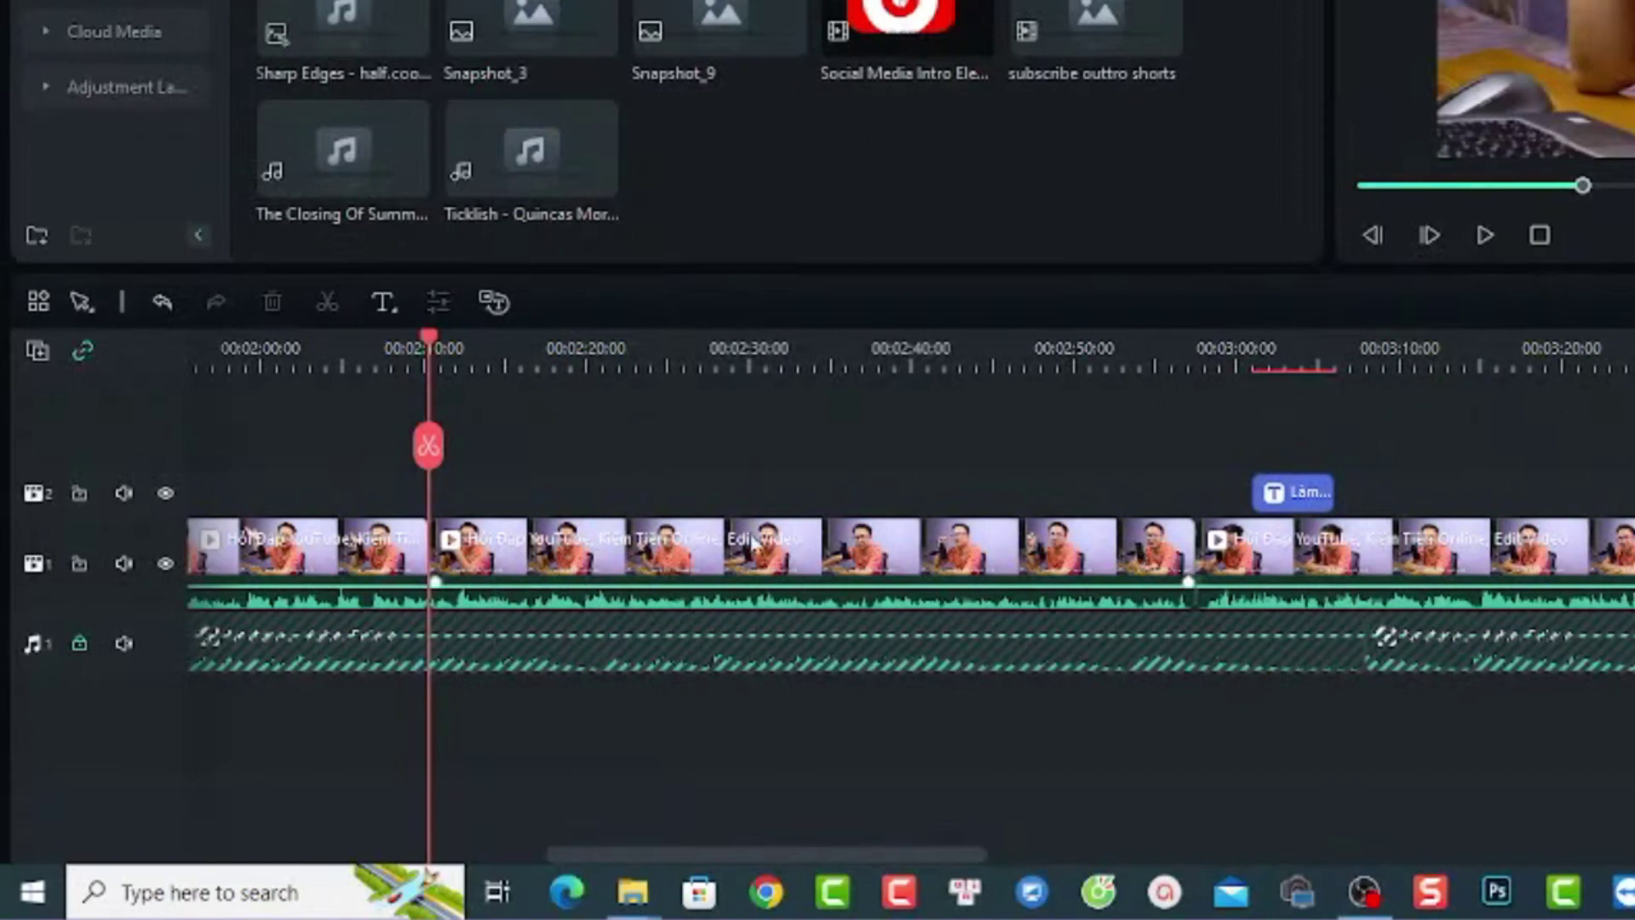
pyautogui.hotkey('ctrl', 'z')
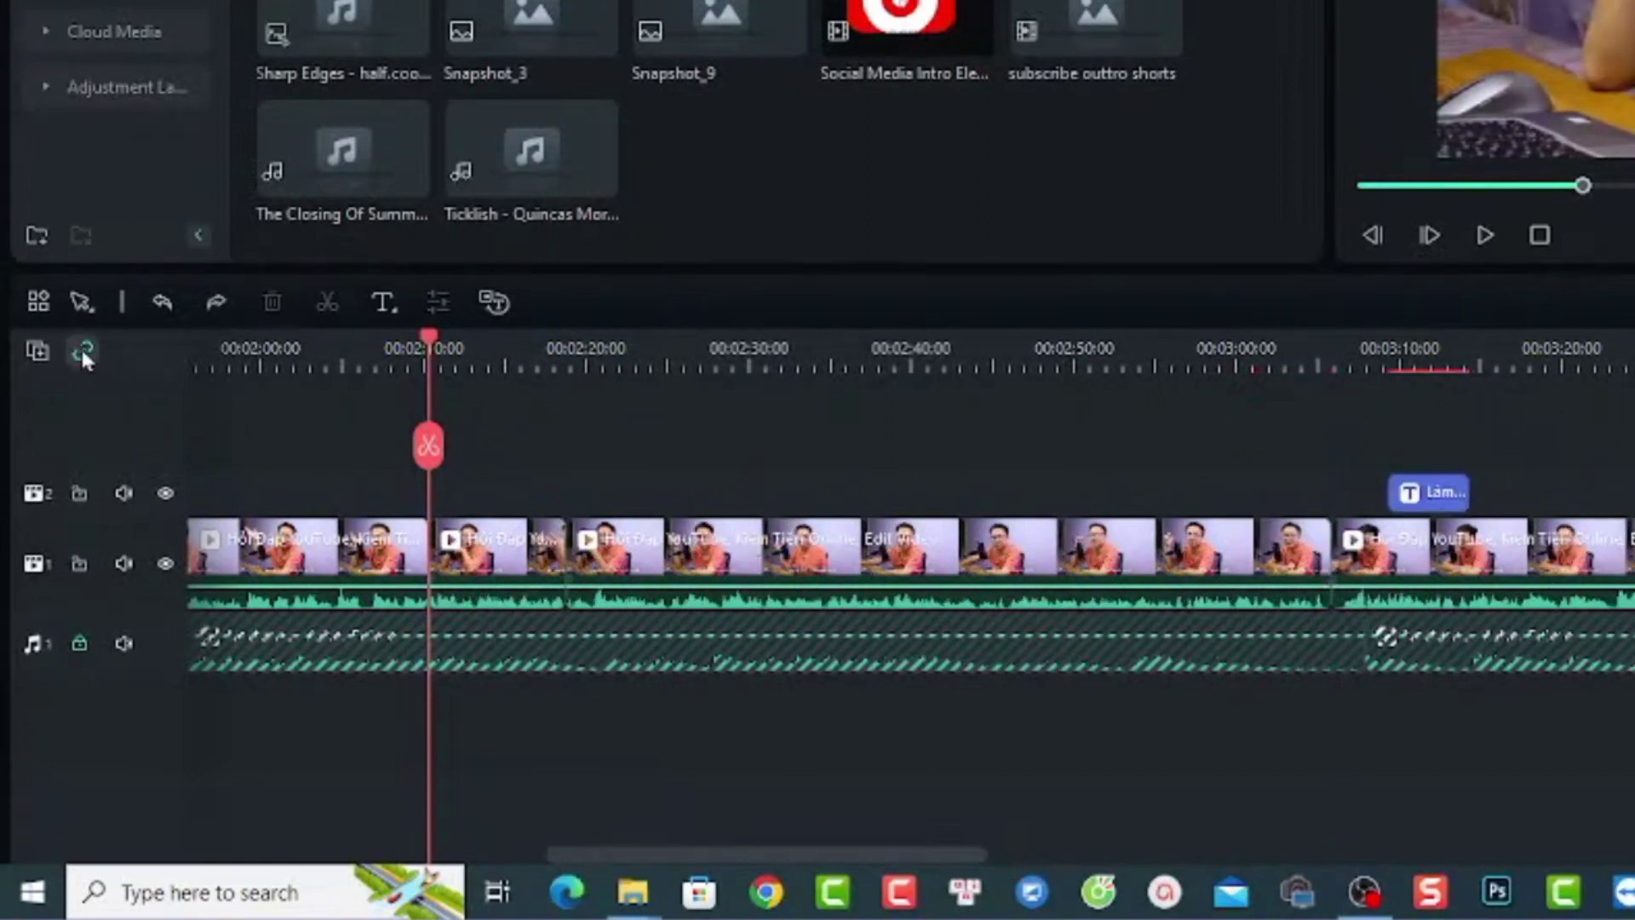
# Step: Turn off Auto Ripple, delete the short segment between the two cuts, and select the gap left on track 1
pyautogui.click(506, 587)
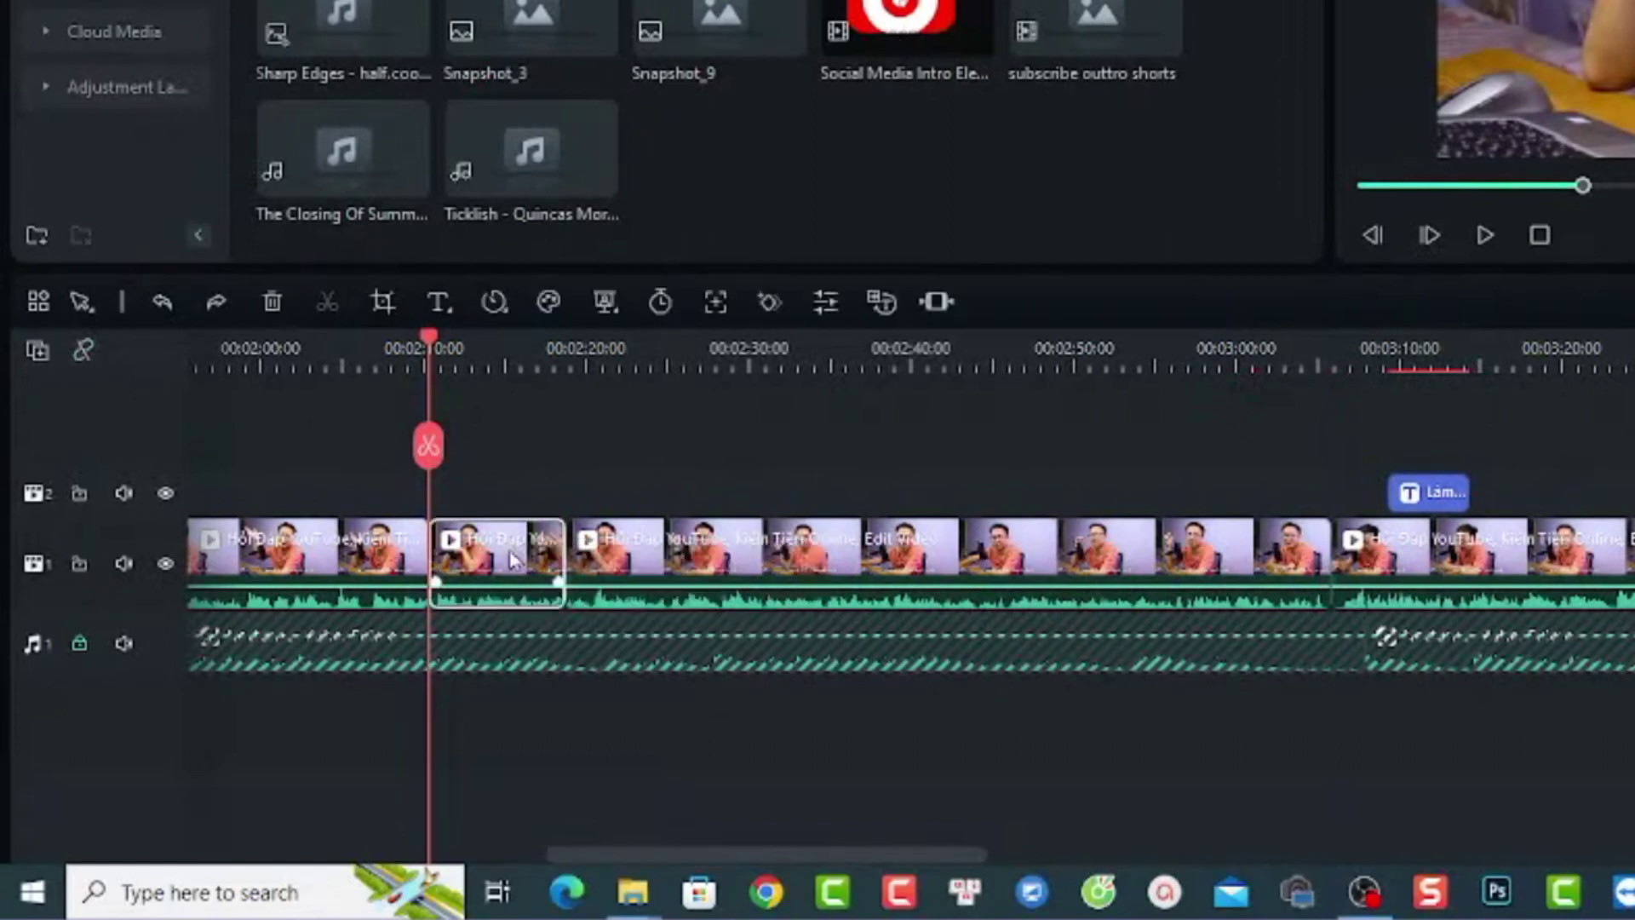
pyautogui.press('Delete')
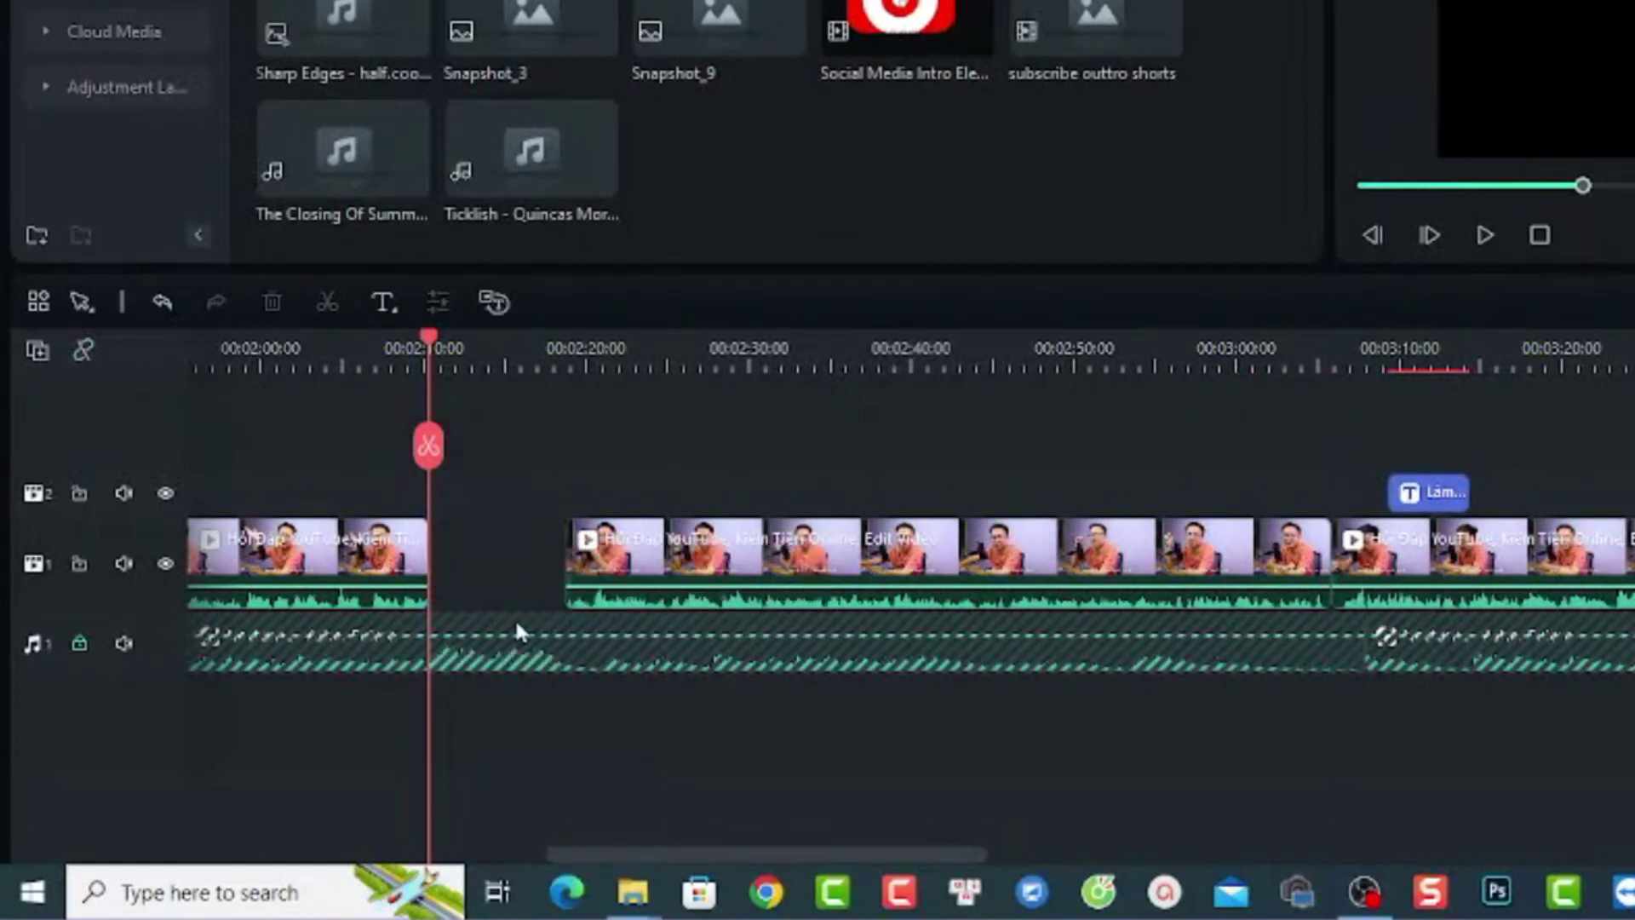
pyautogui.click(503, 575)
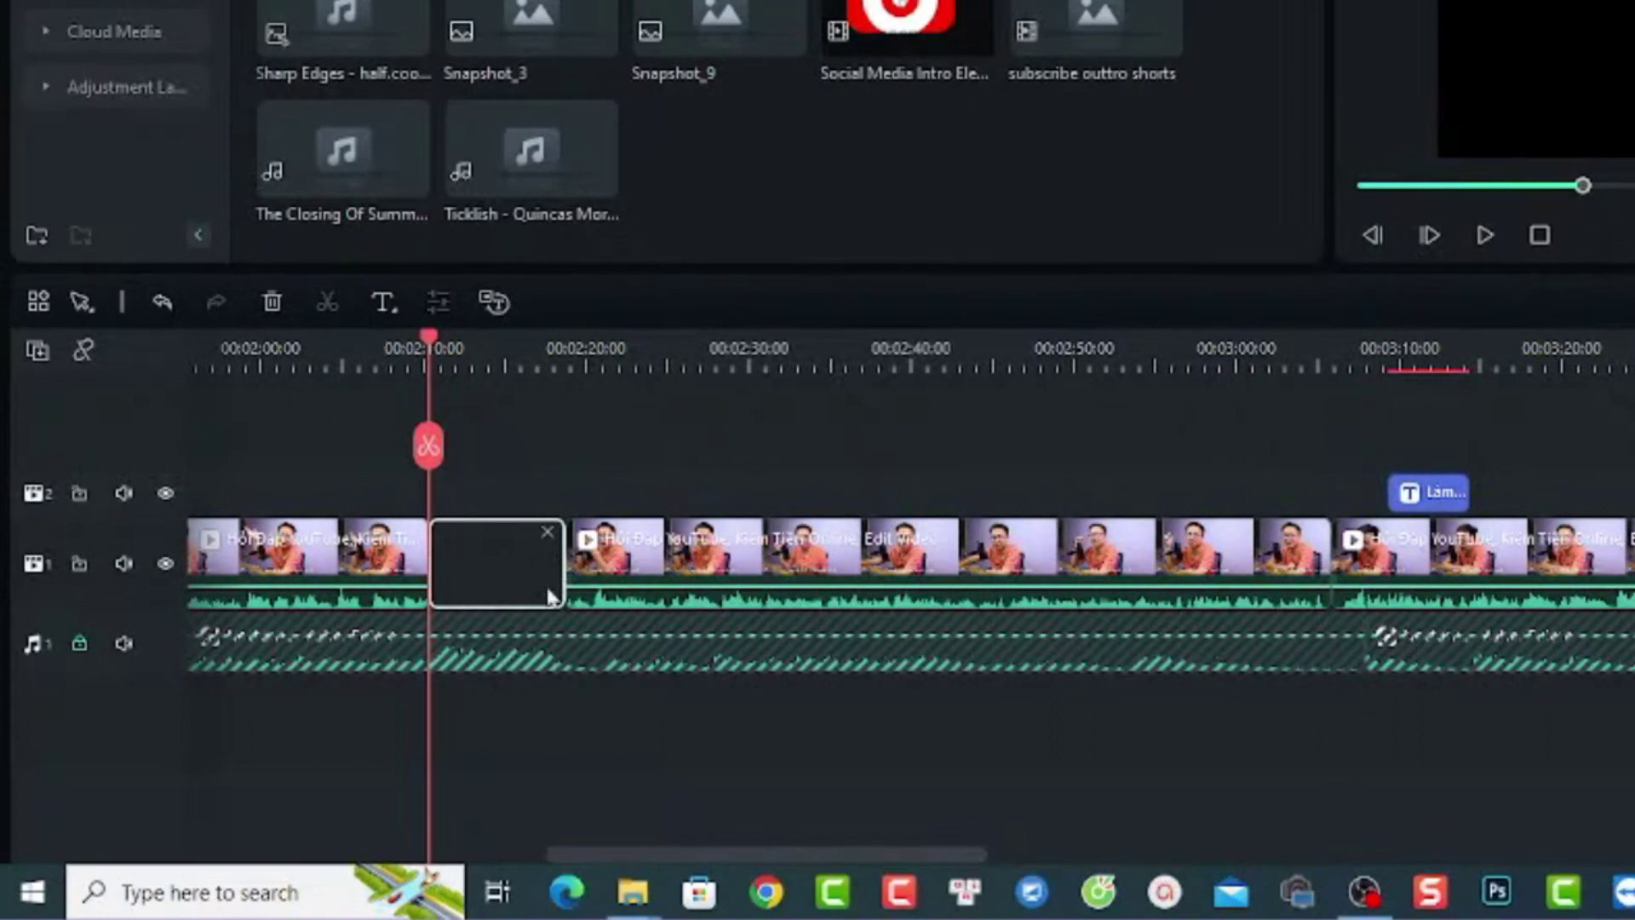
pyautogui.click(516, 658)
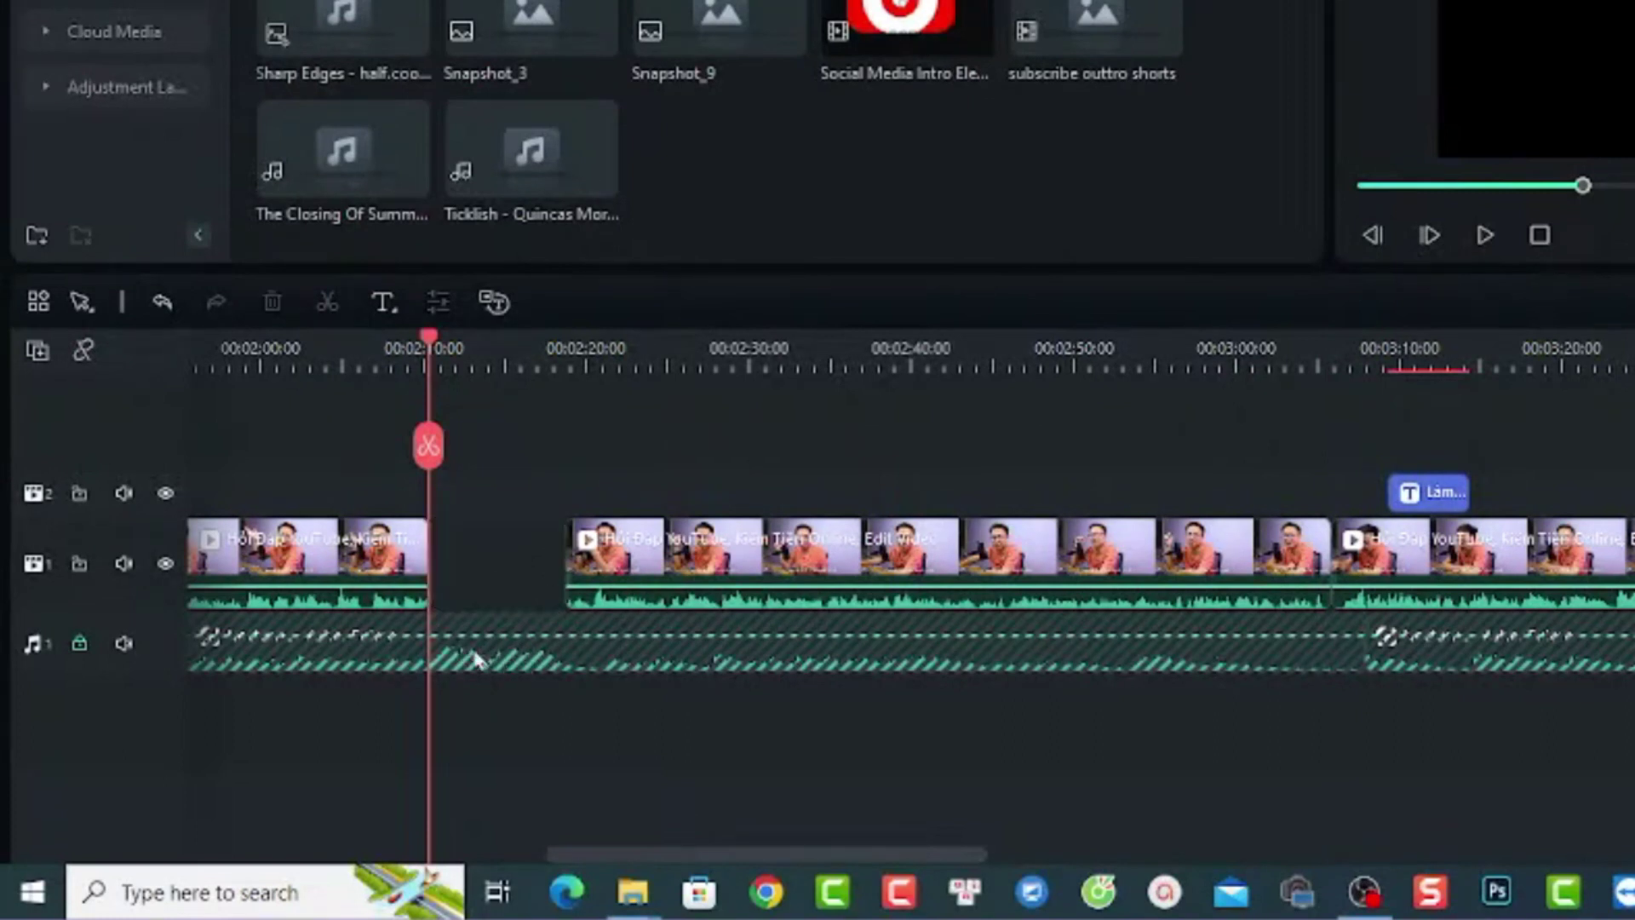
pyautogui.click(477, 556)
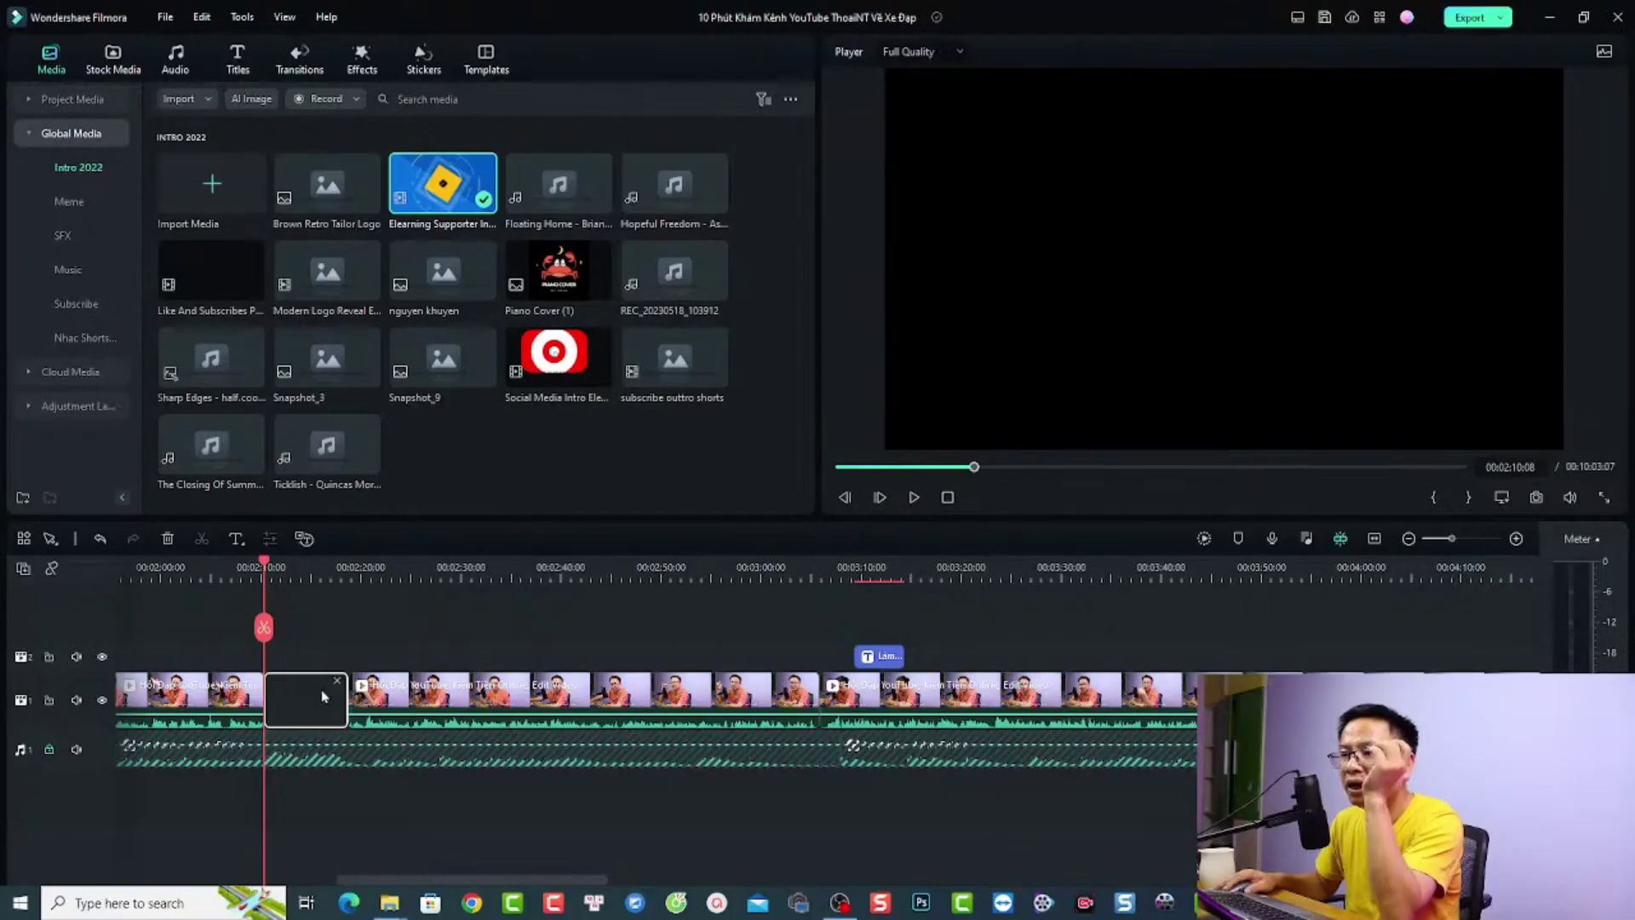
# Step: Assign D as the Ripple Delete keyboard shortcut and ripple-delete the selected gap on track 1
pyautogui.click(165, 19)
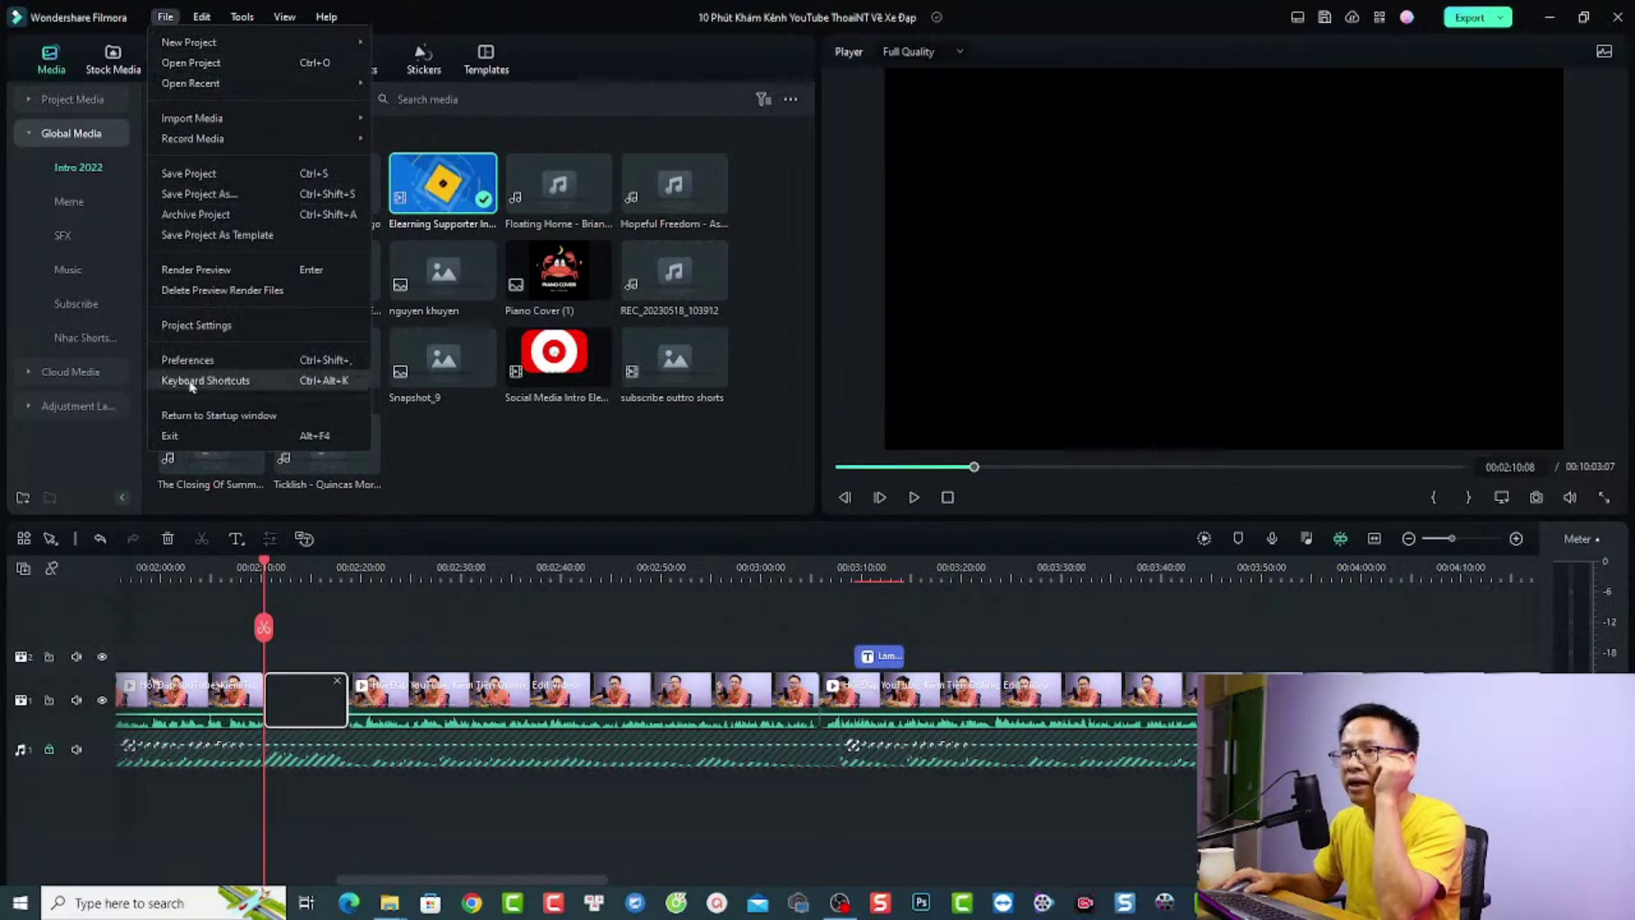
pyautogui.click(220, 383)
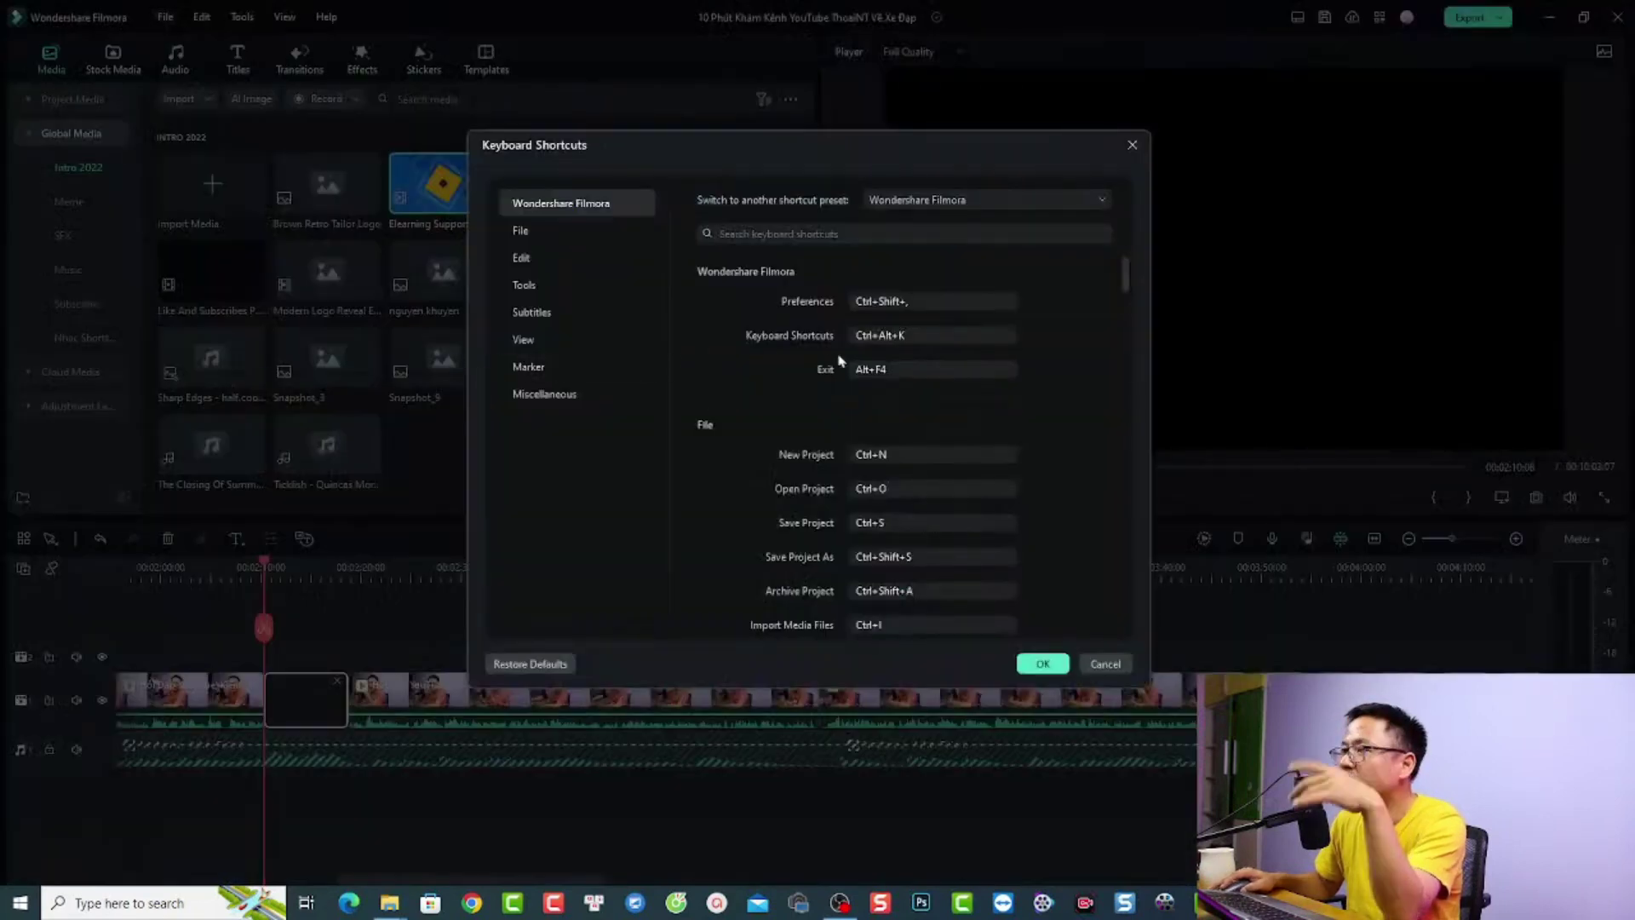
pyautogui.click(519, 260)
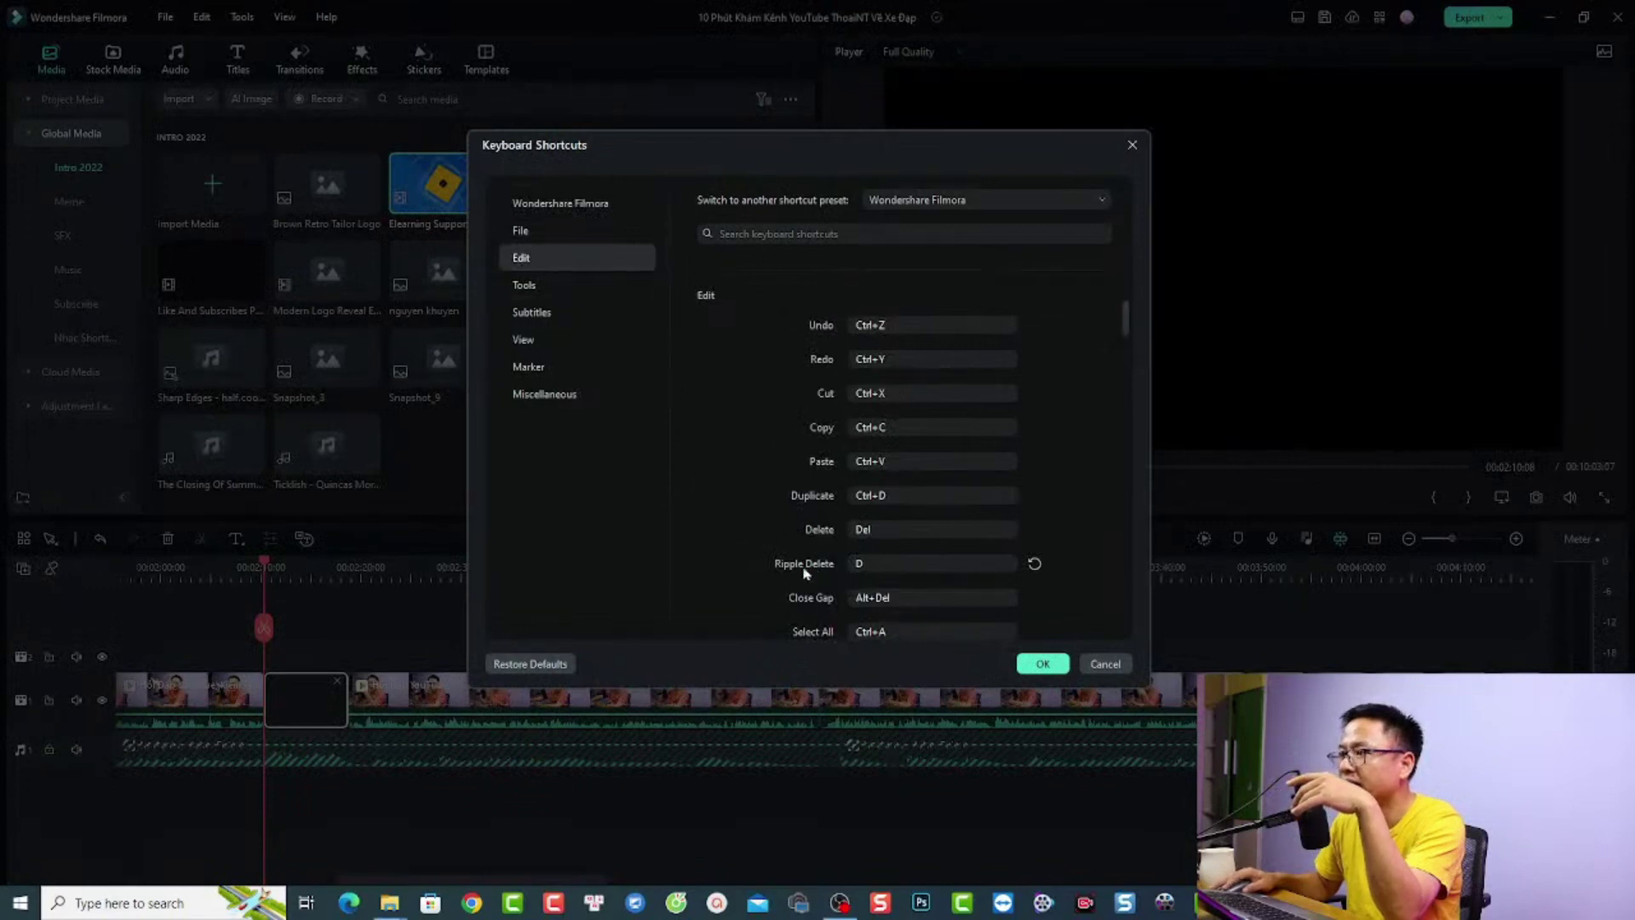
pyautogui.click(866, 565)
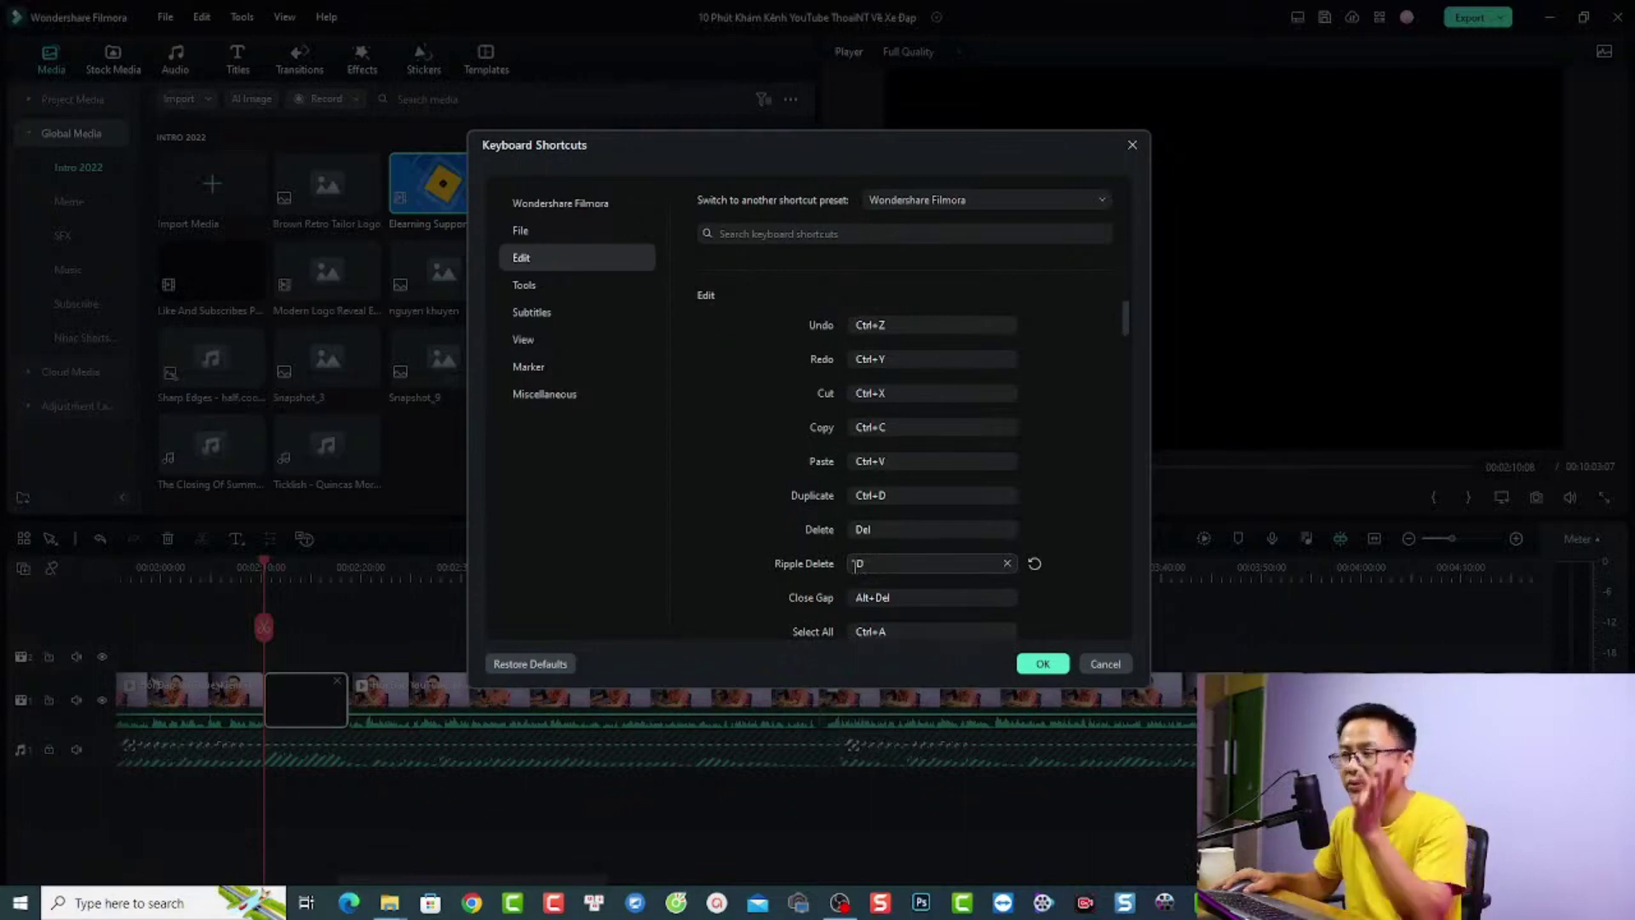
pyautogui.press('d')
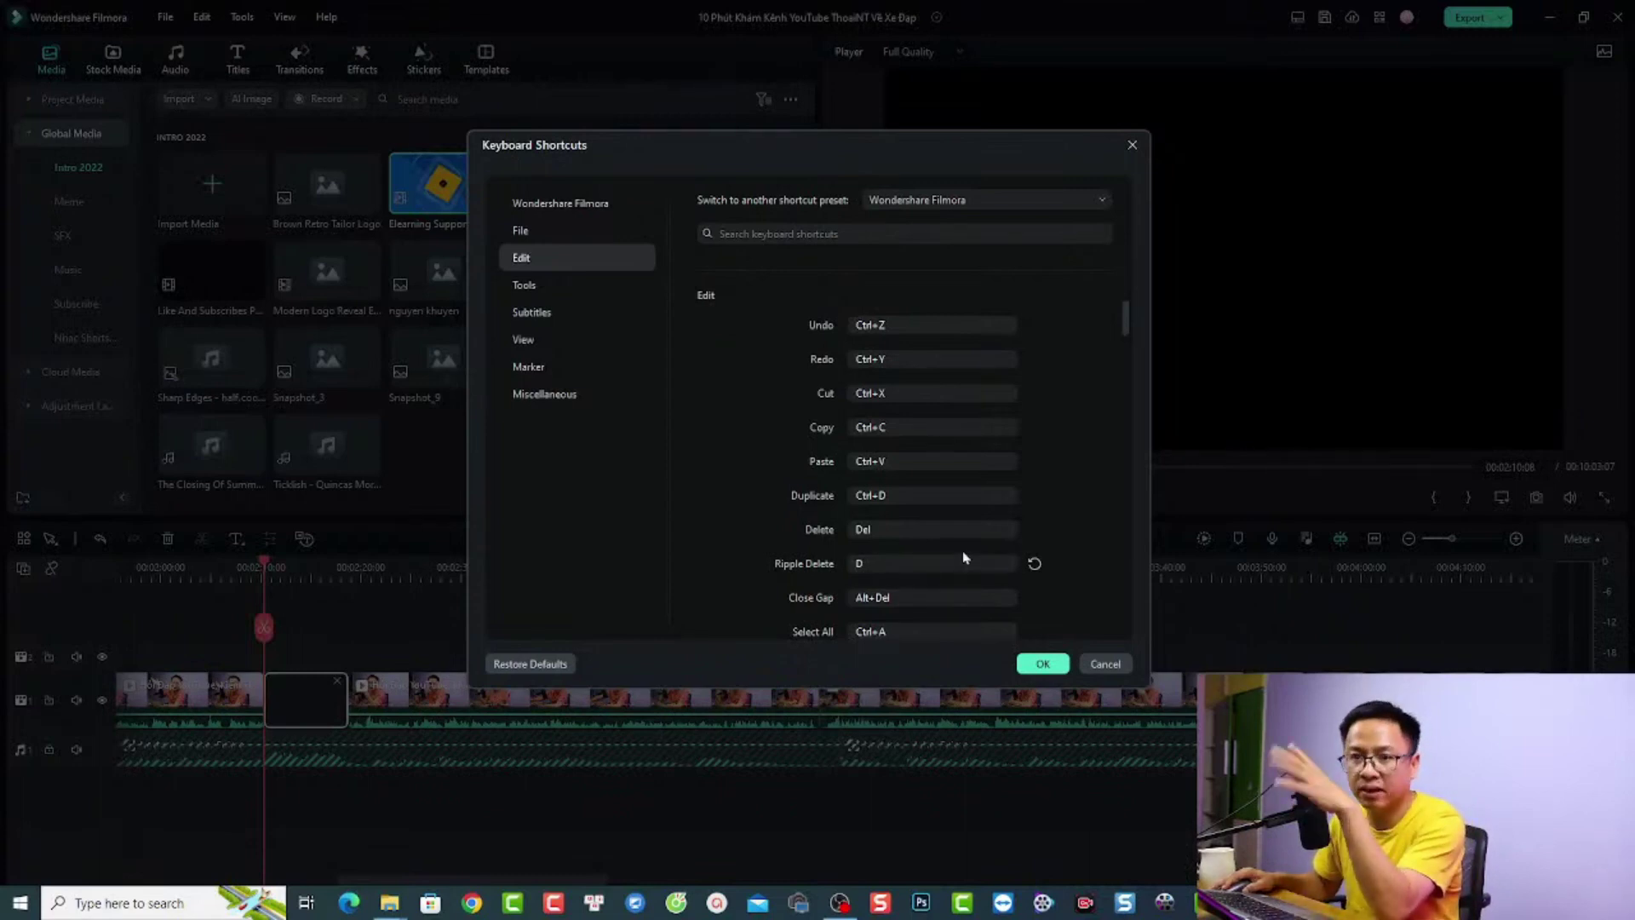
pyautogui.click(1042, 664)
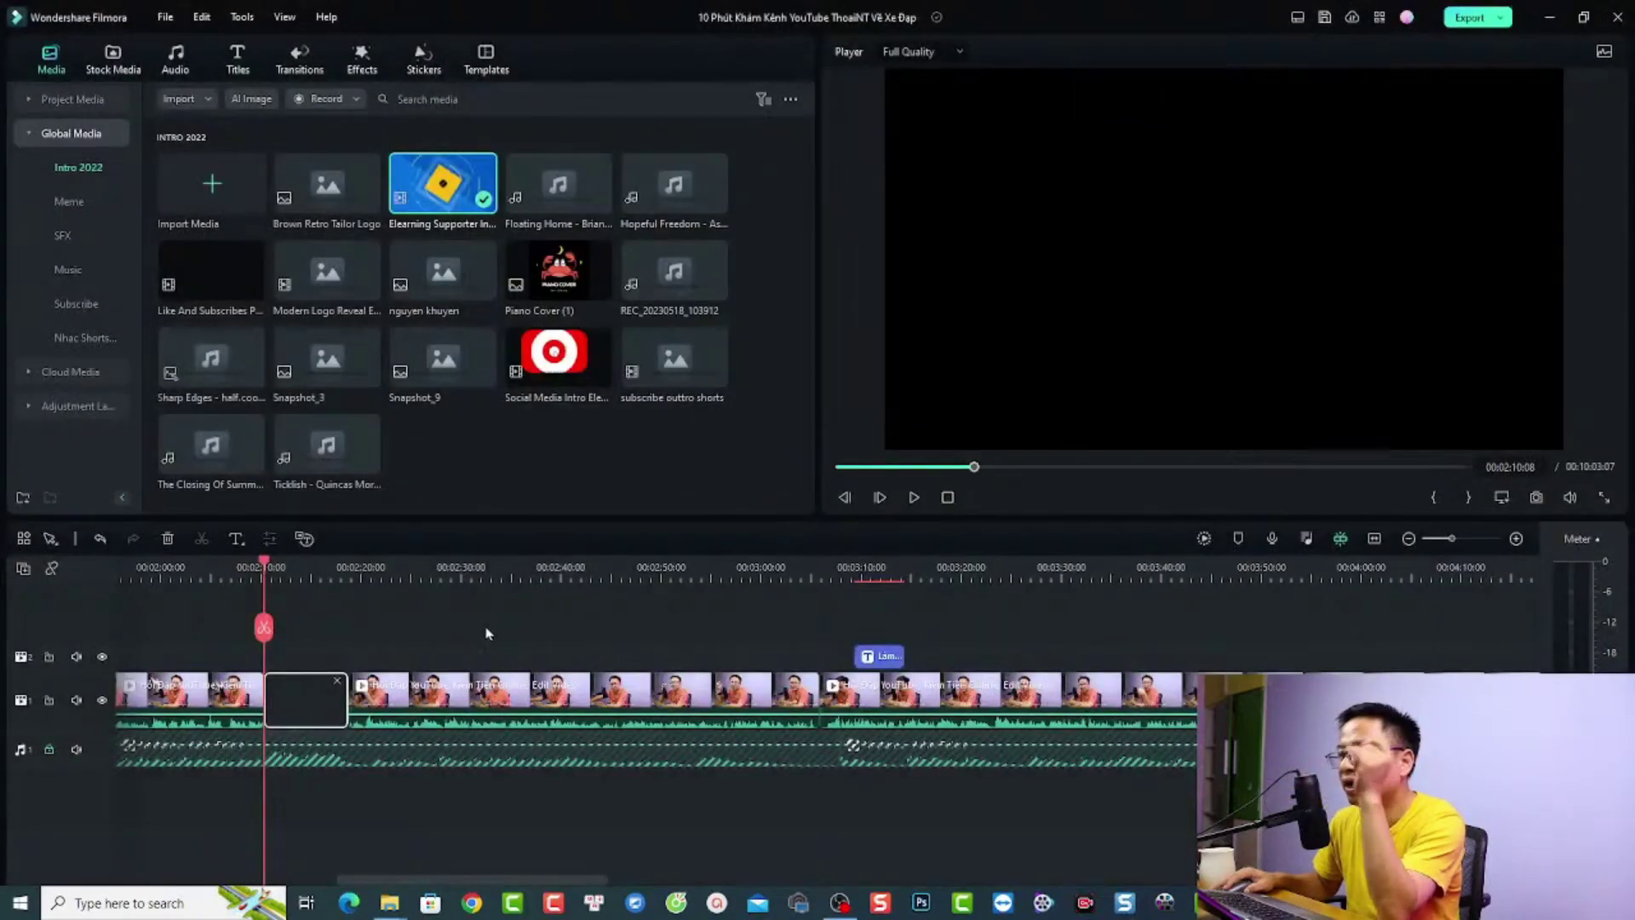
pyautogui.press('d')
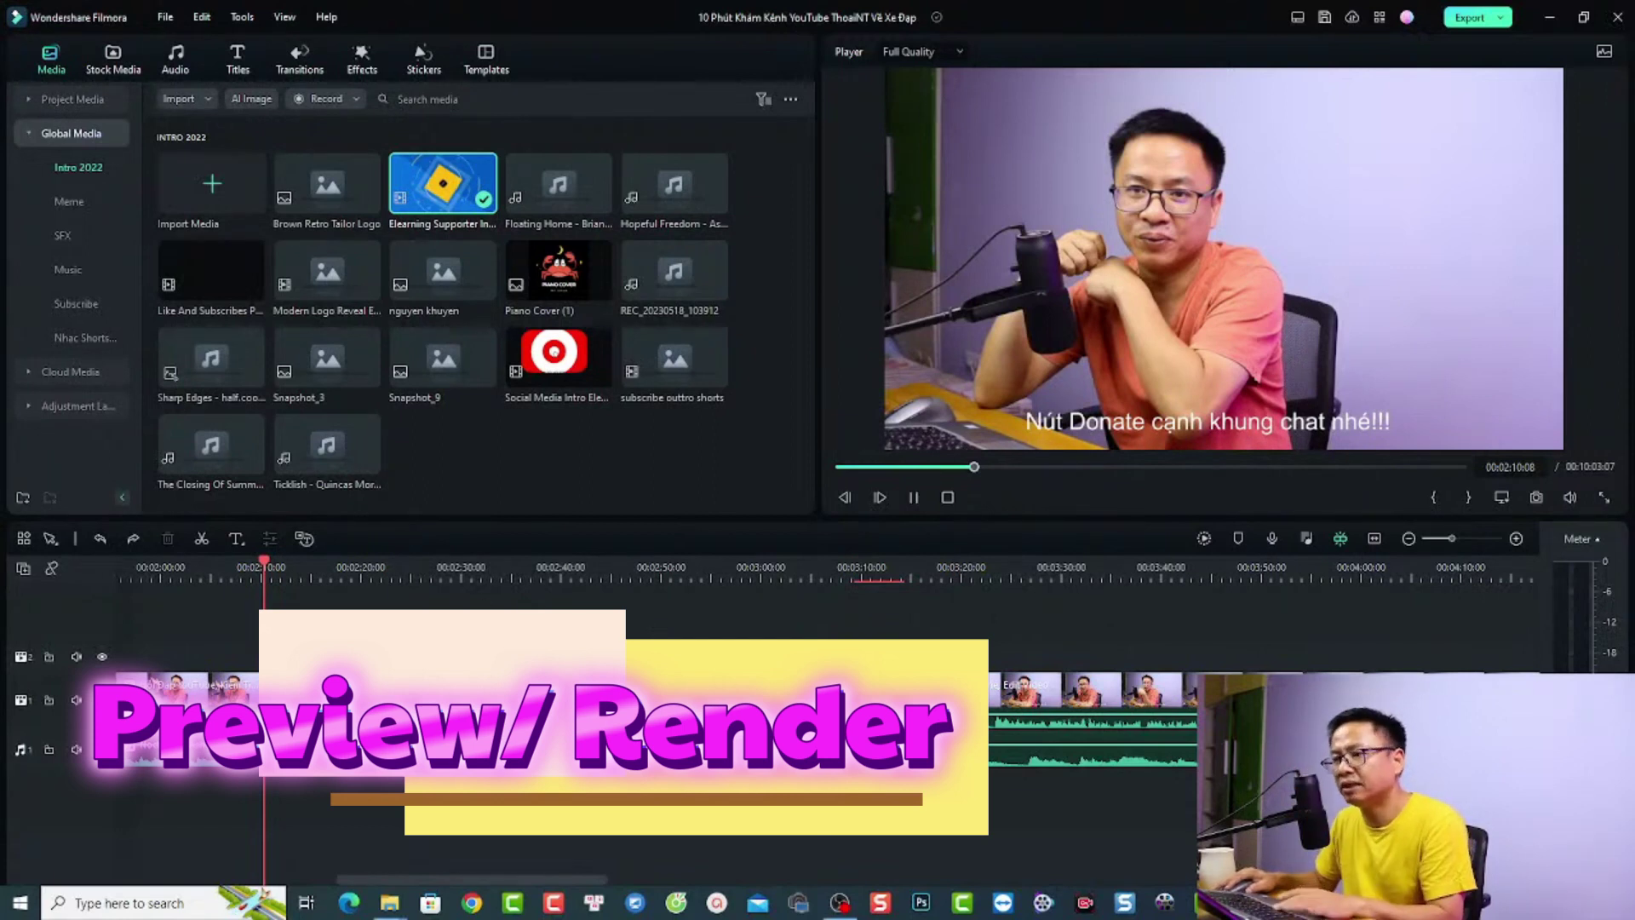
# Step: Preview the video briefly from about 2:10 and set the playback quality to 1/2 Quality
pyautogui.press('space')
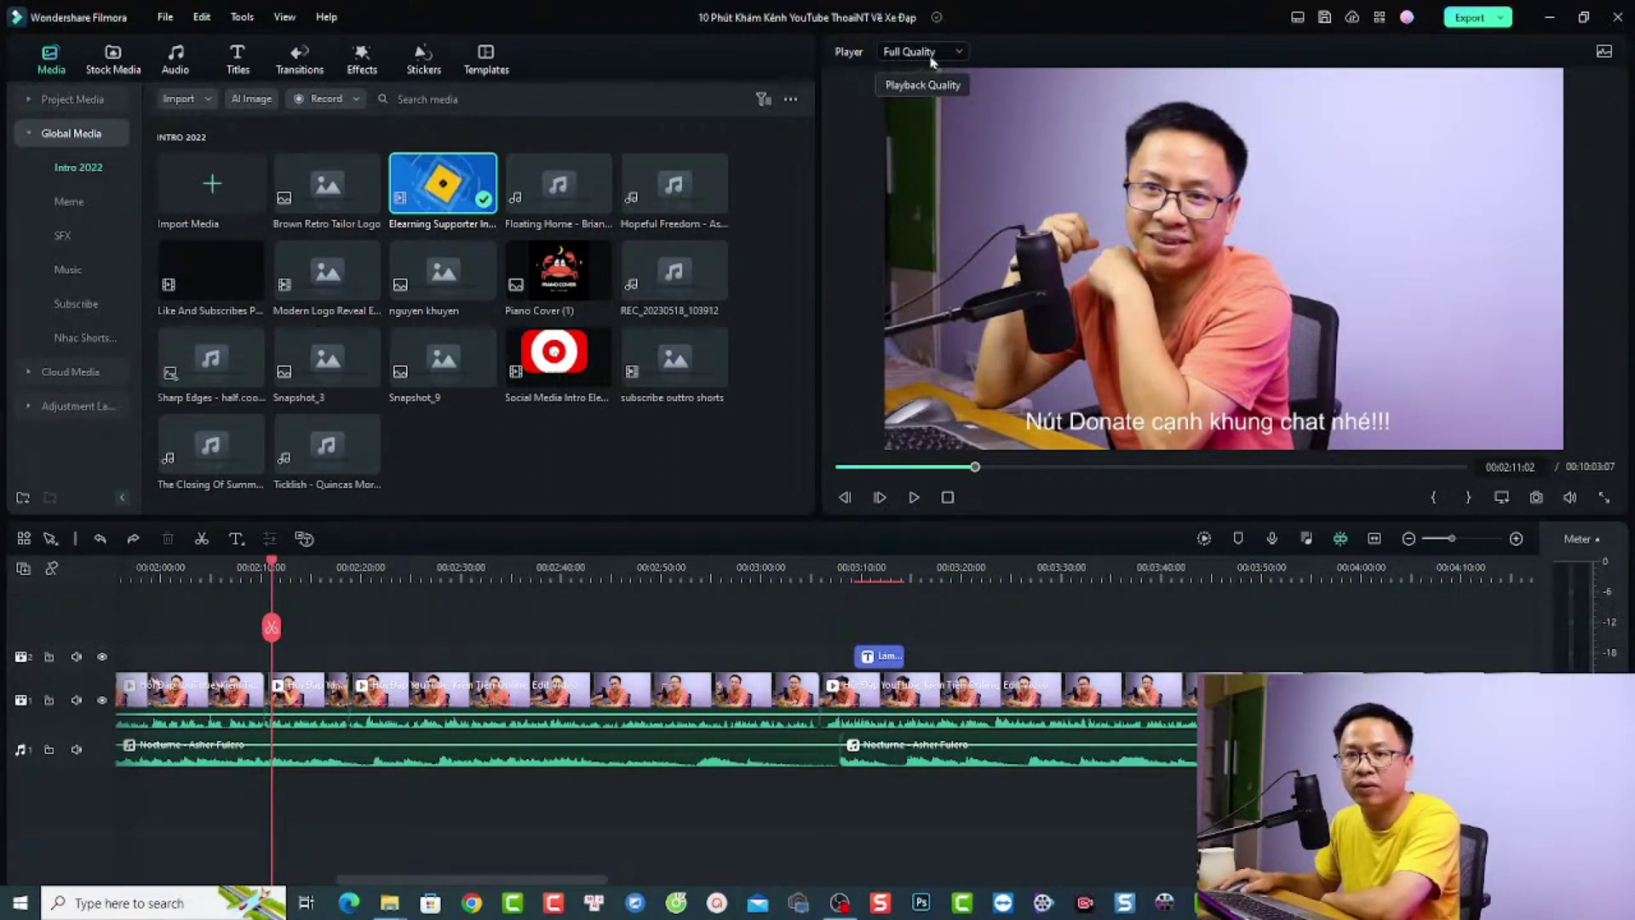
pyautogui.click(956, 57)
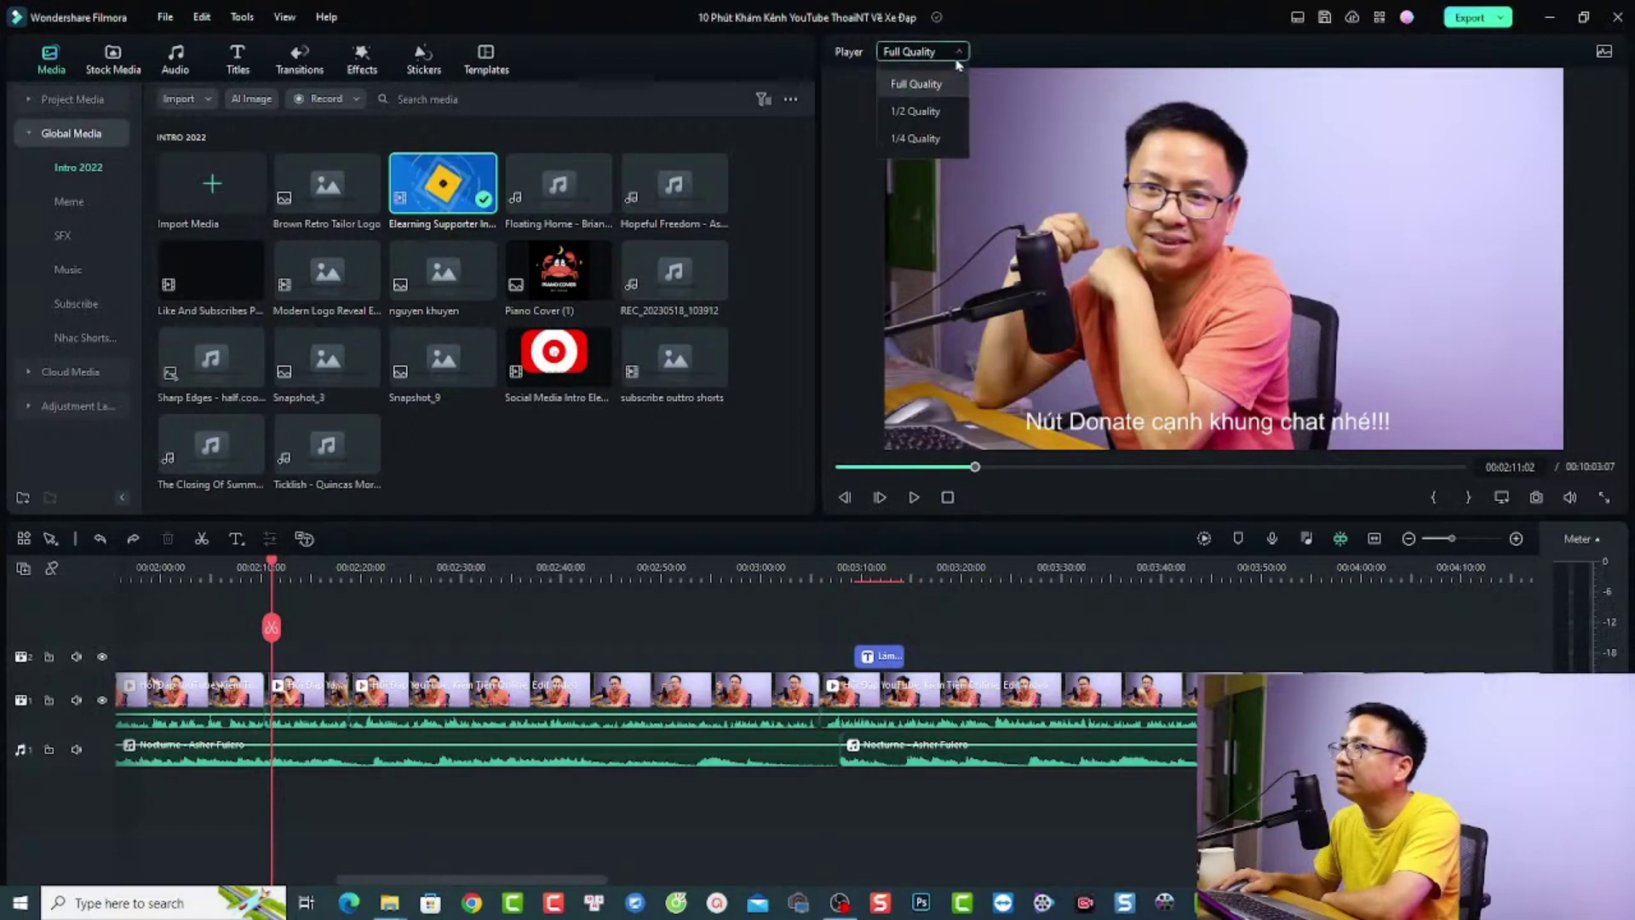
pyautogui.click(917, 117)
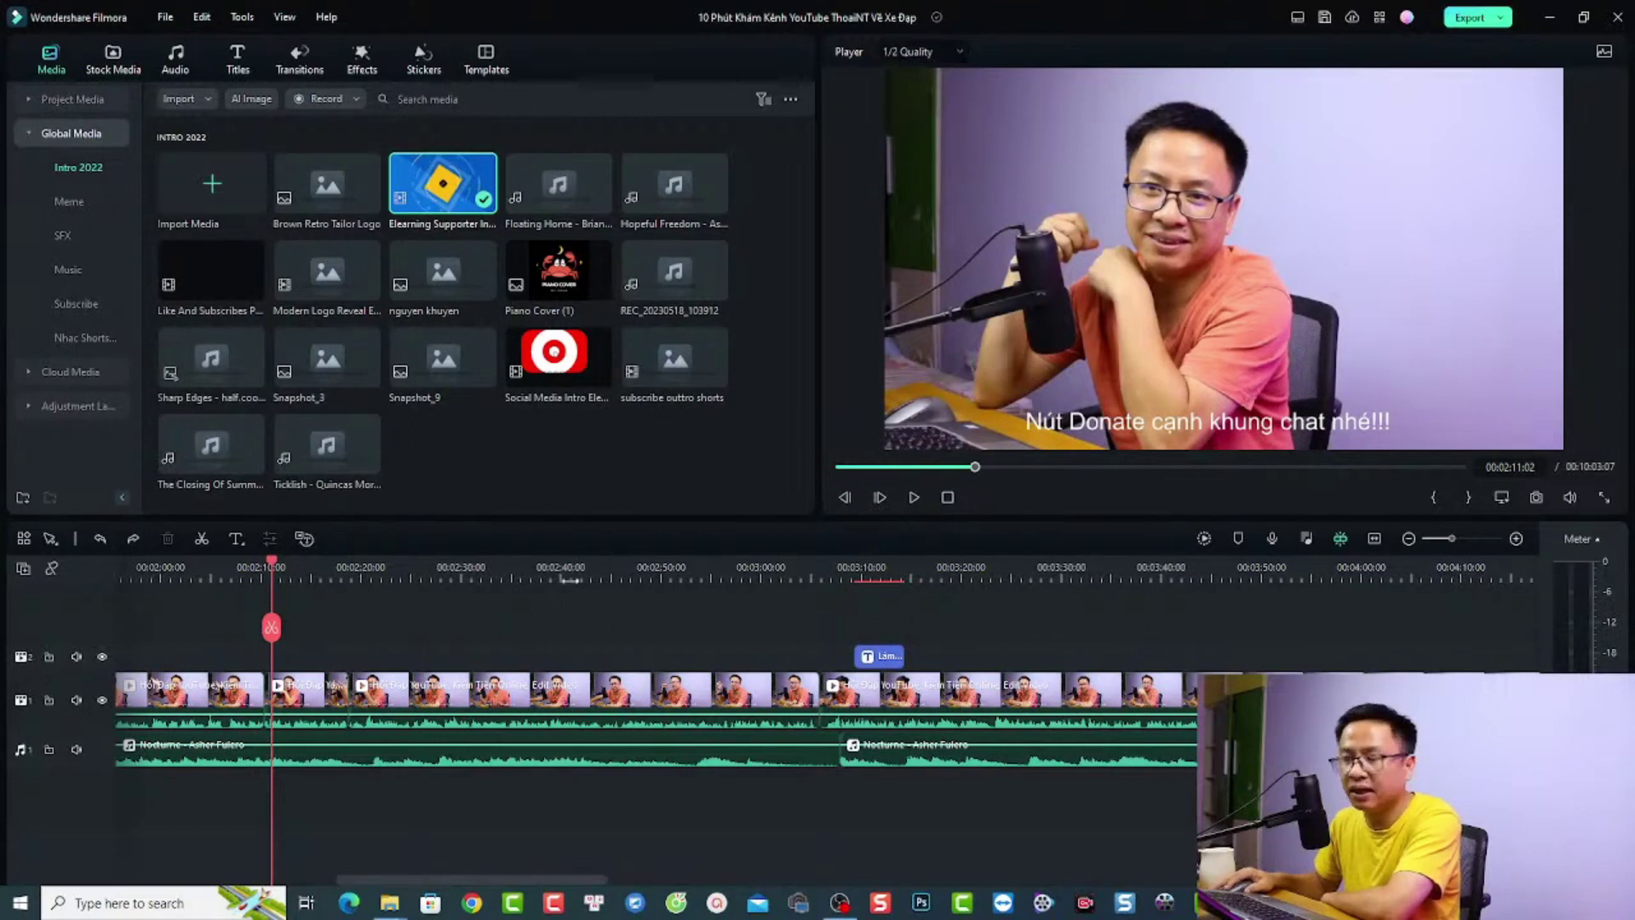
# Step: Render the timeline preview and check the existing title at about 3:11
pyautogui.click(548, 566)
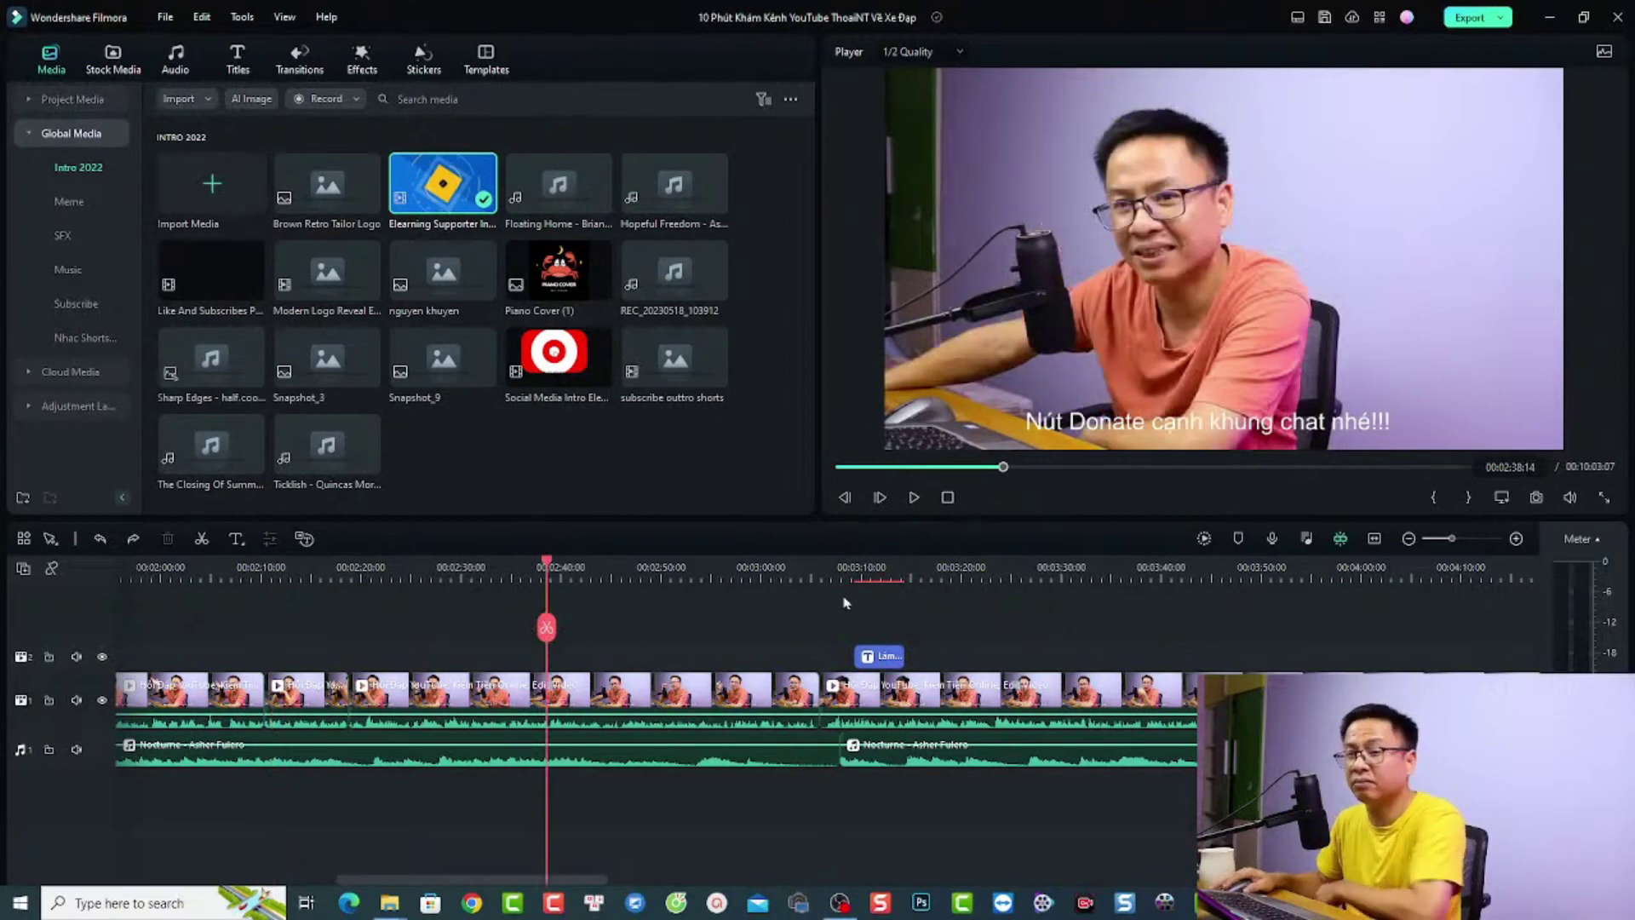
pyautogui.click(1206, 540)
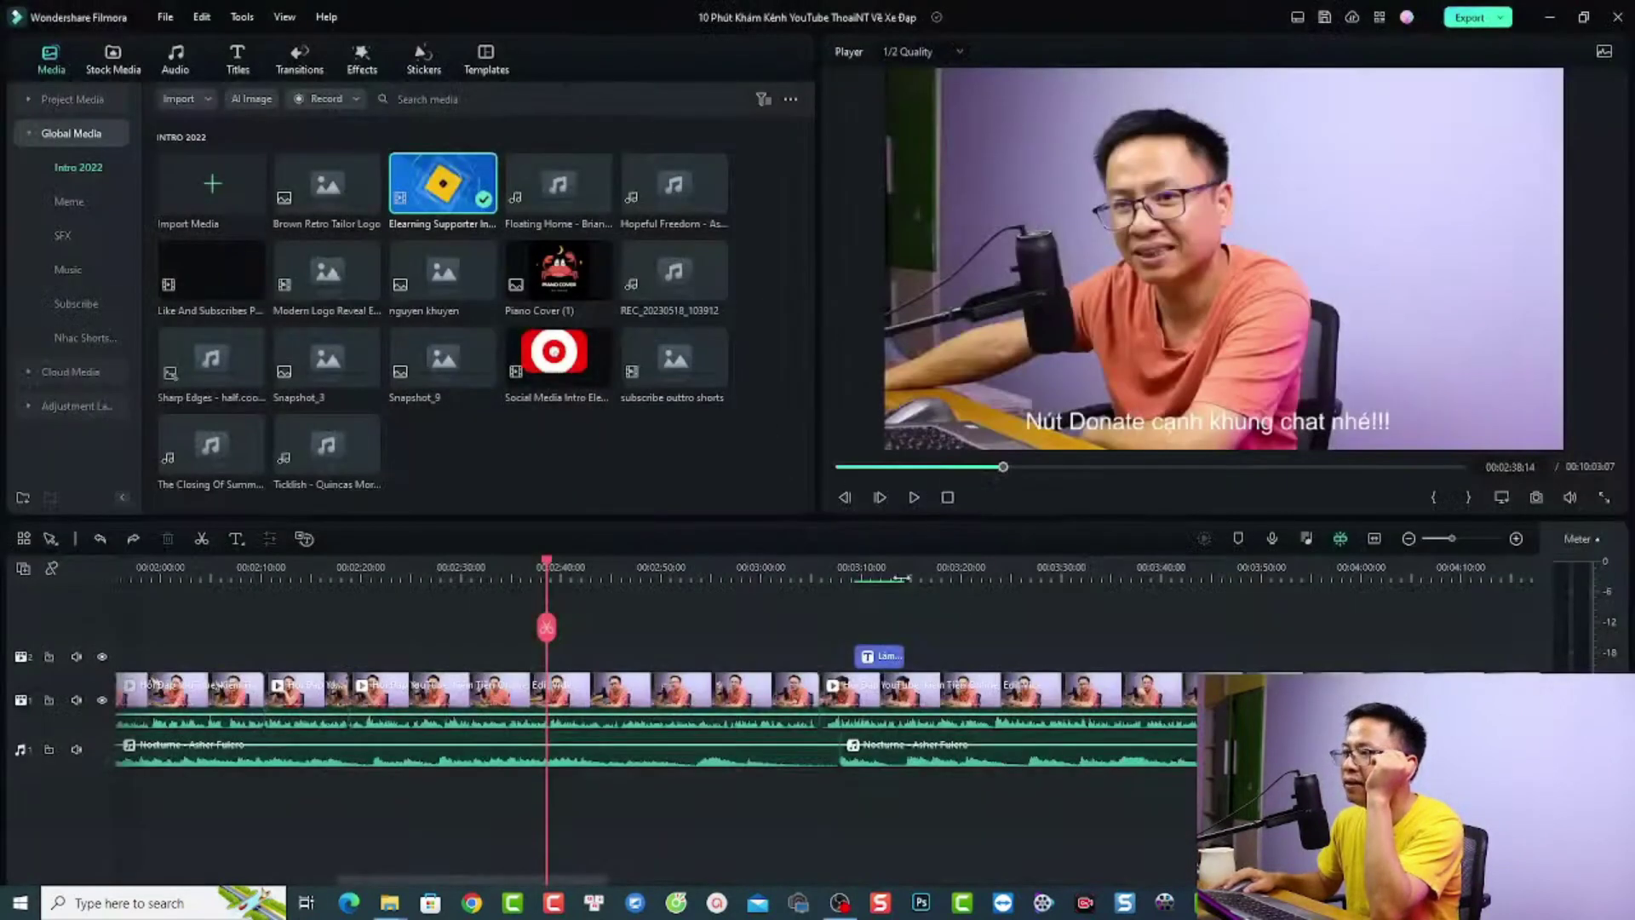
pyautogui.click(870, 569)
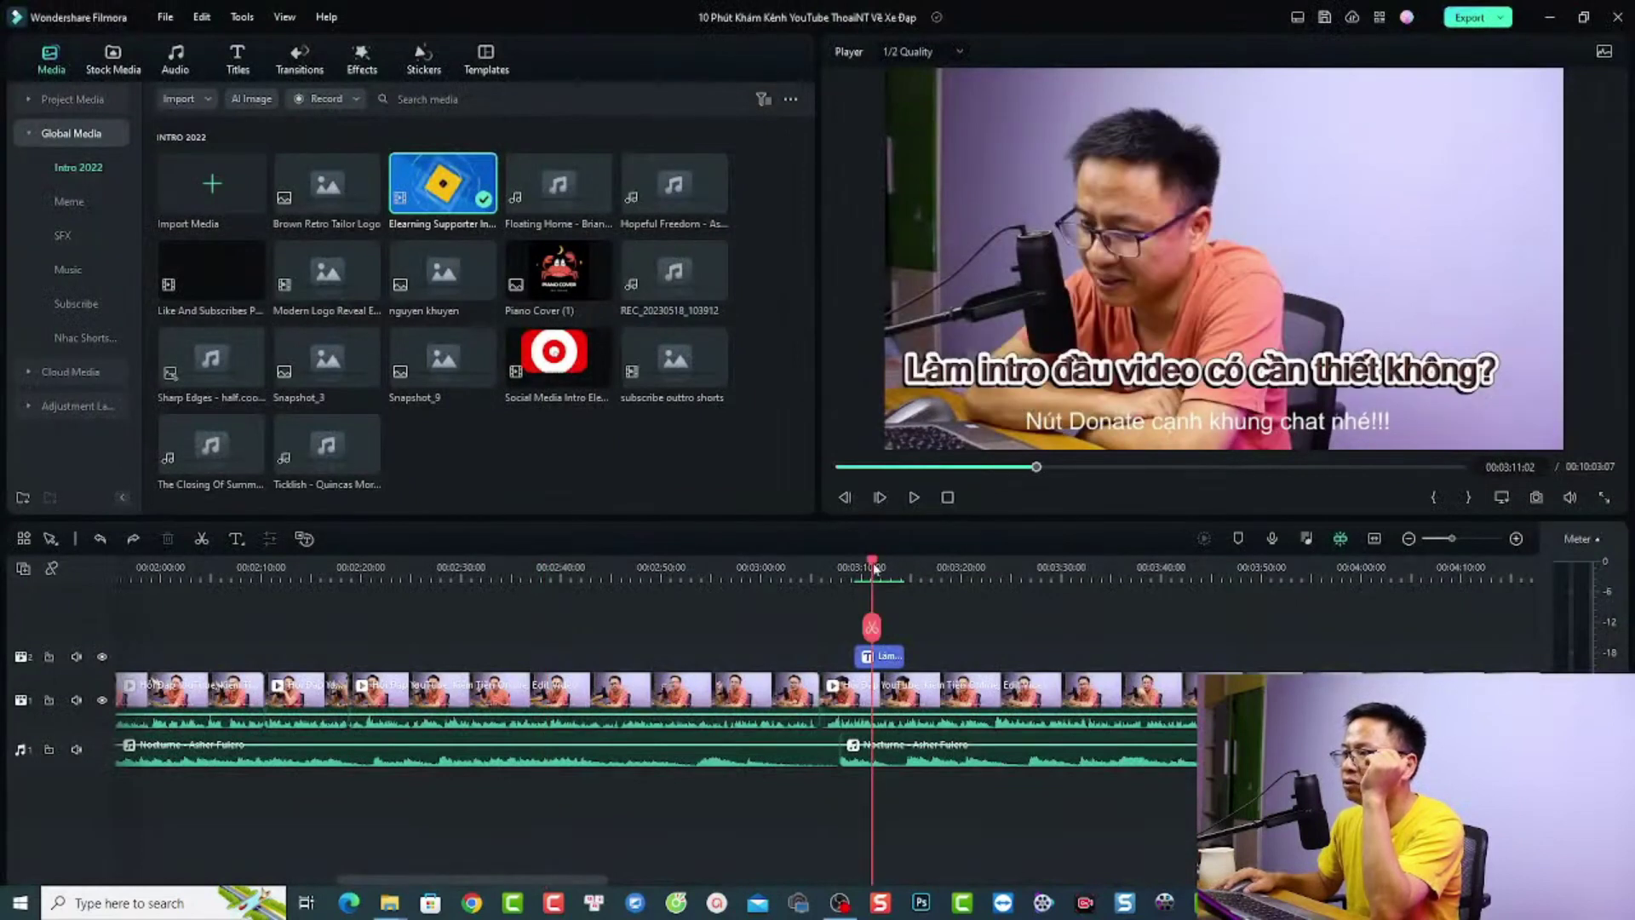
pyautogui.moveTo(872, 566); pyautogui.dragTo(649, 566)
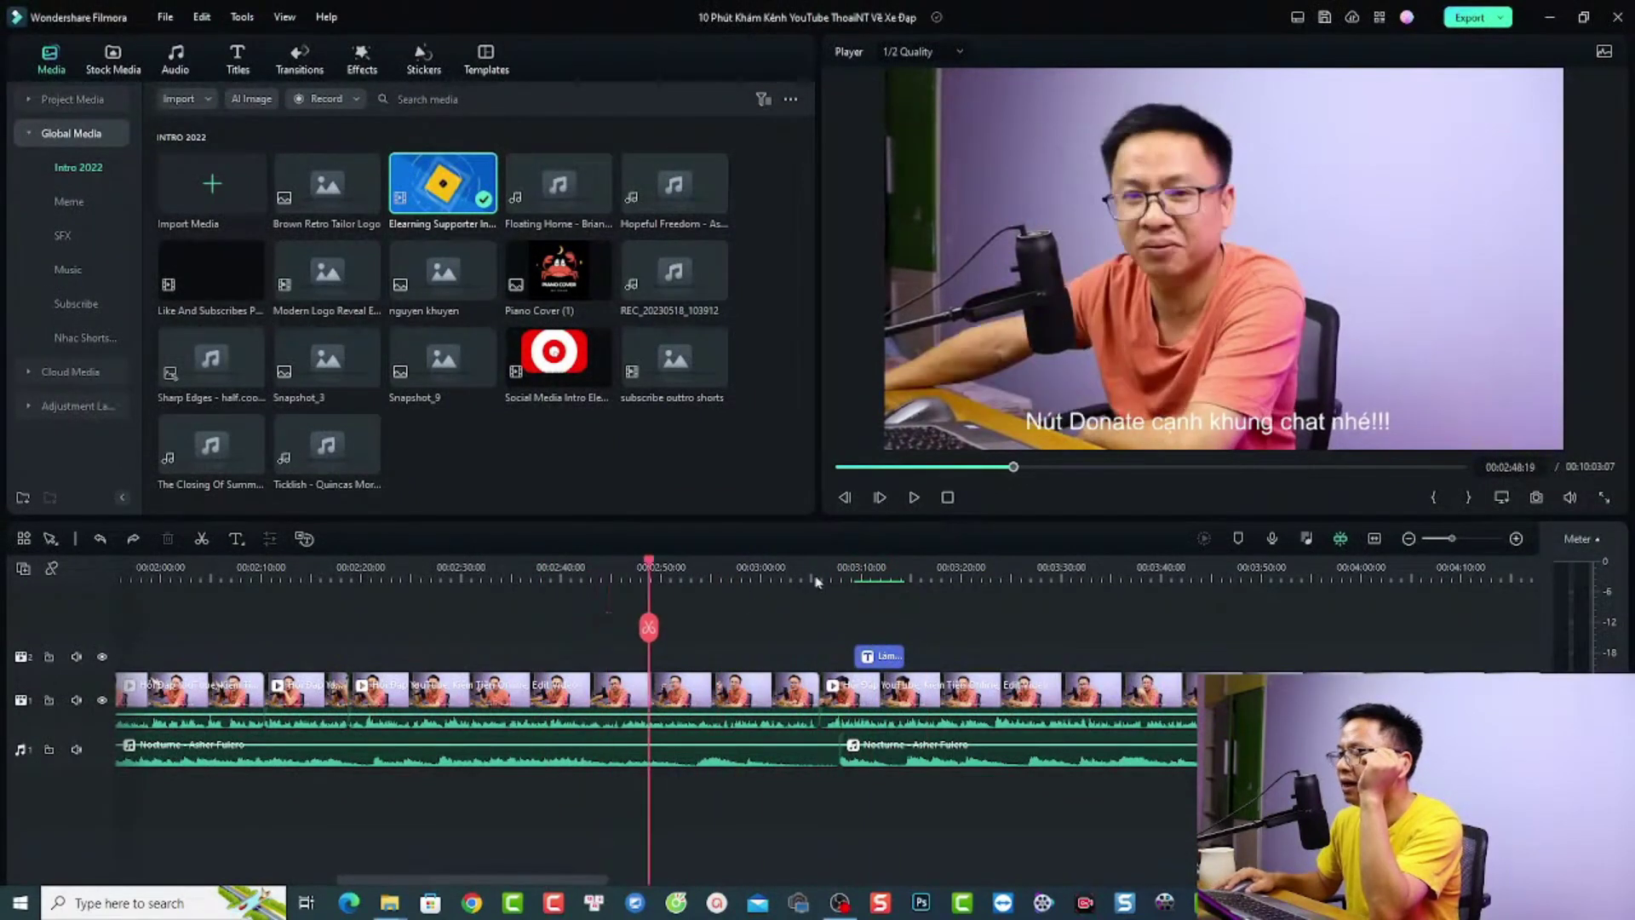
# Step: Add a quick text title on track 2 at about 2:08 and place it beside the speaker's head
pyautogui.moveTo(816, 582); pyautogui.dragTo(245, 596)
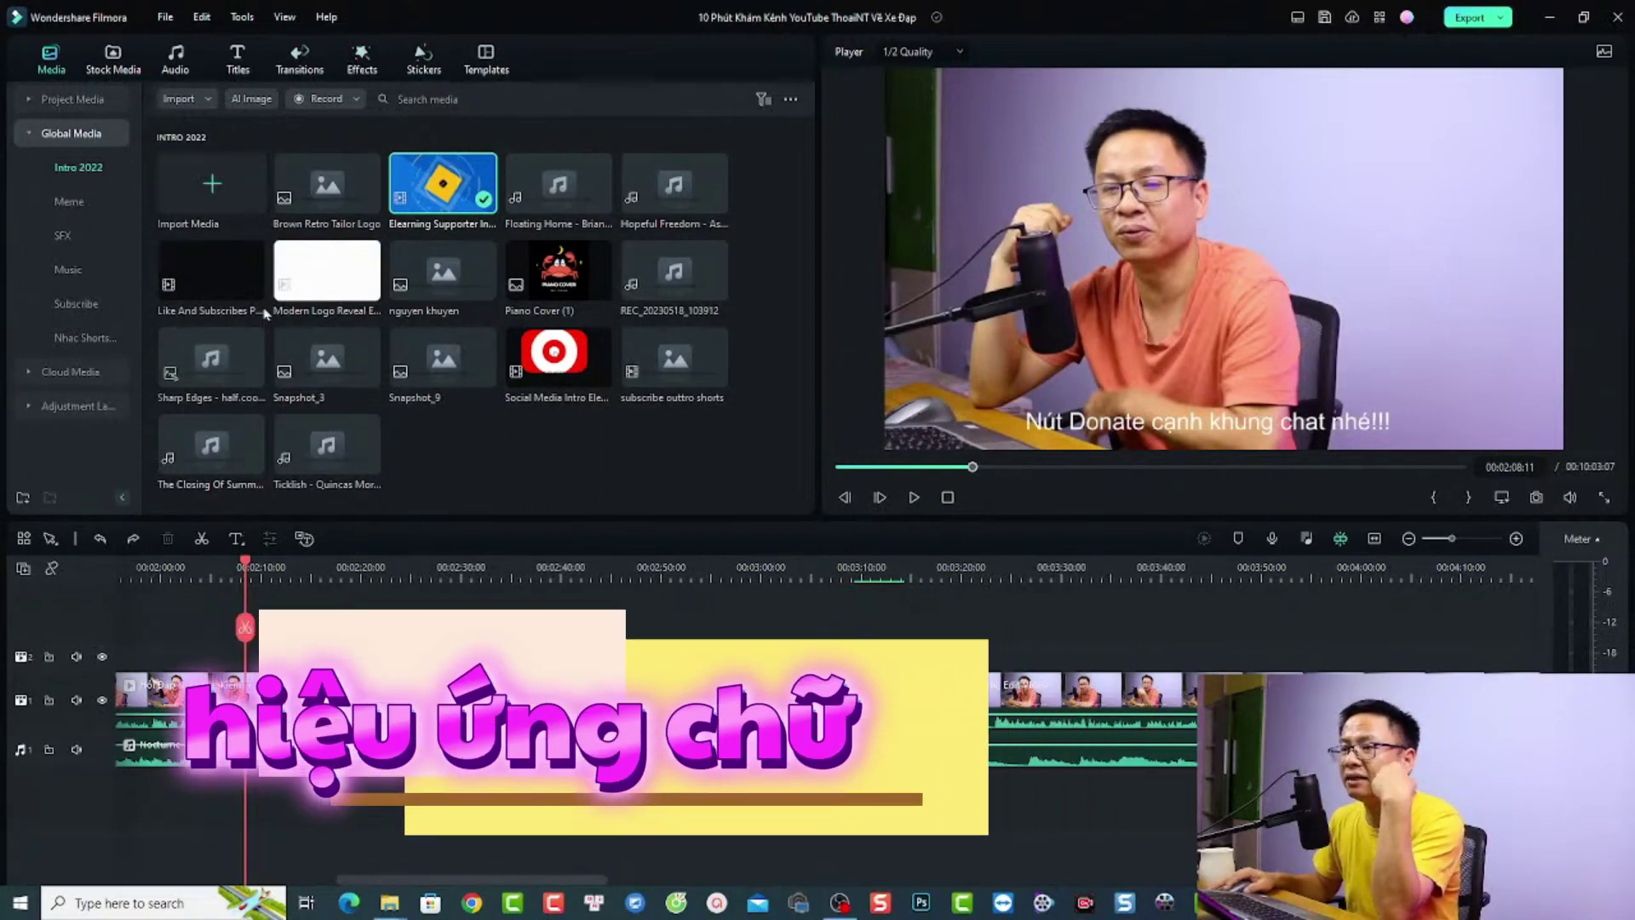
pyautogui.click(239, 63)
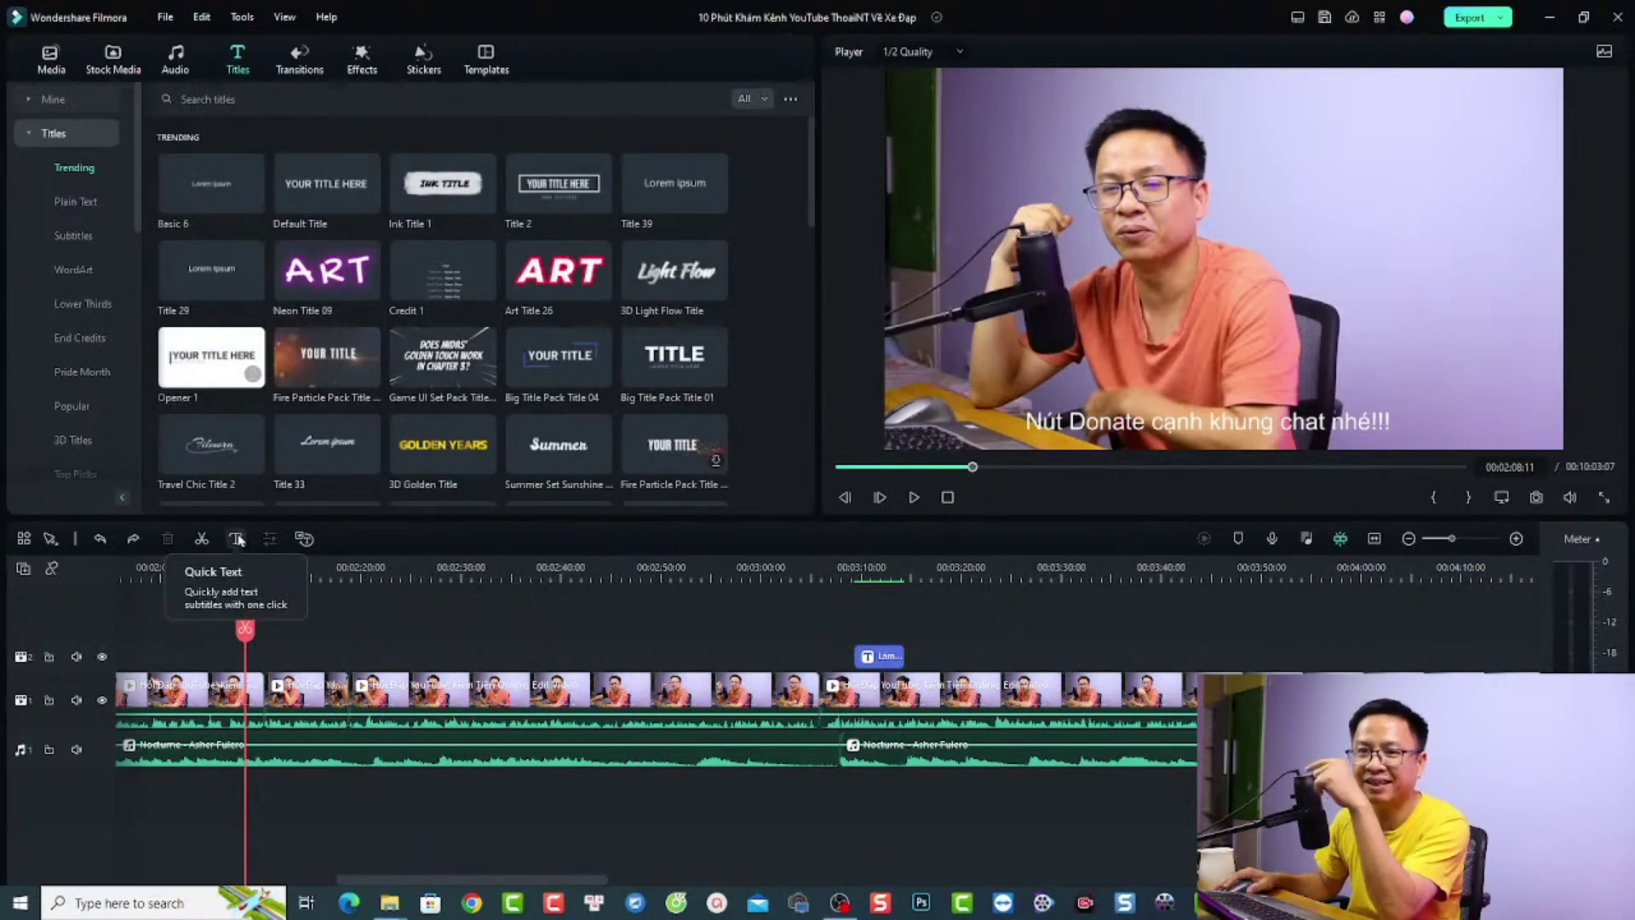
pyautogui.click(238, 539)
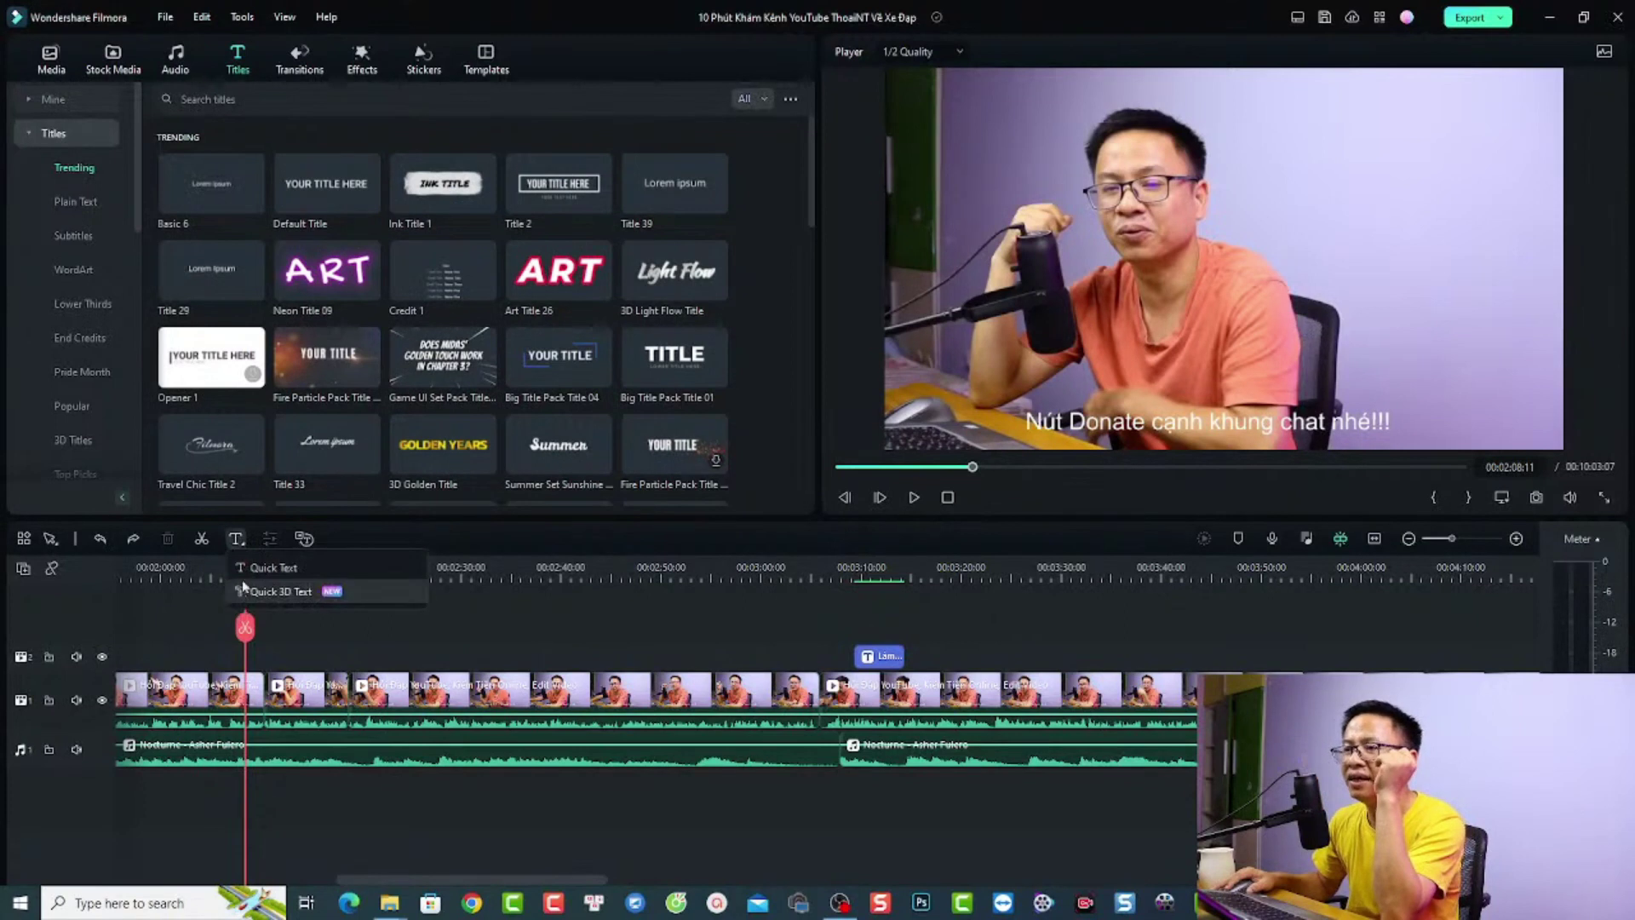
pyautogui.click(261, 594)
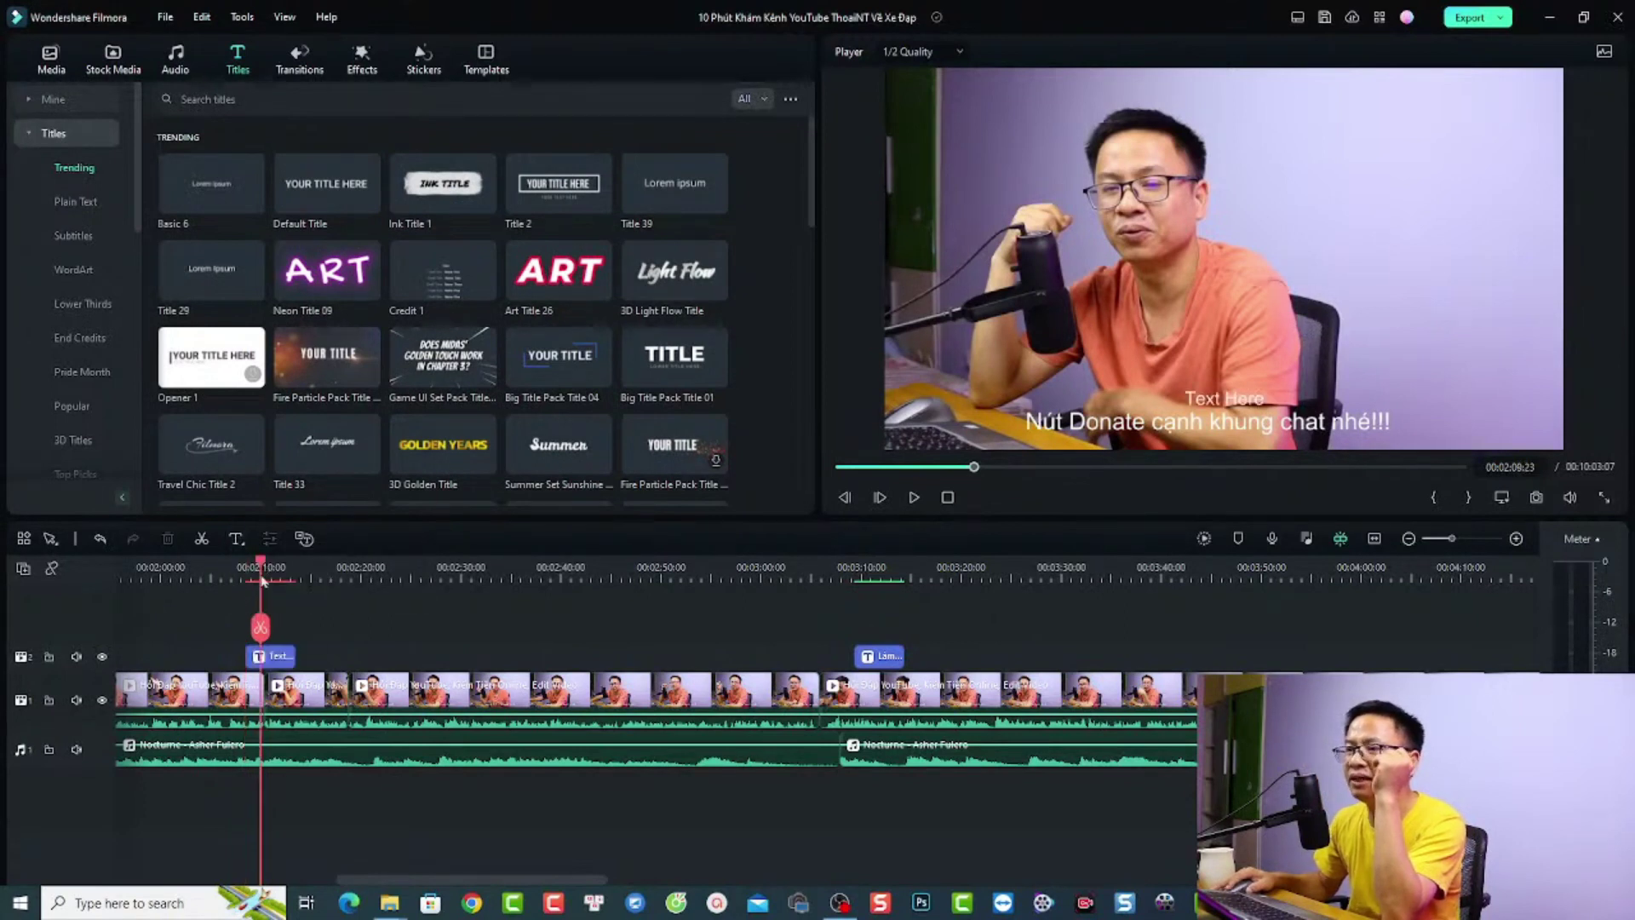
pyautogui.moveTo(1234, 398); pyautogui.dragTo(1314, 221)
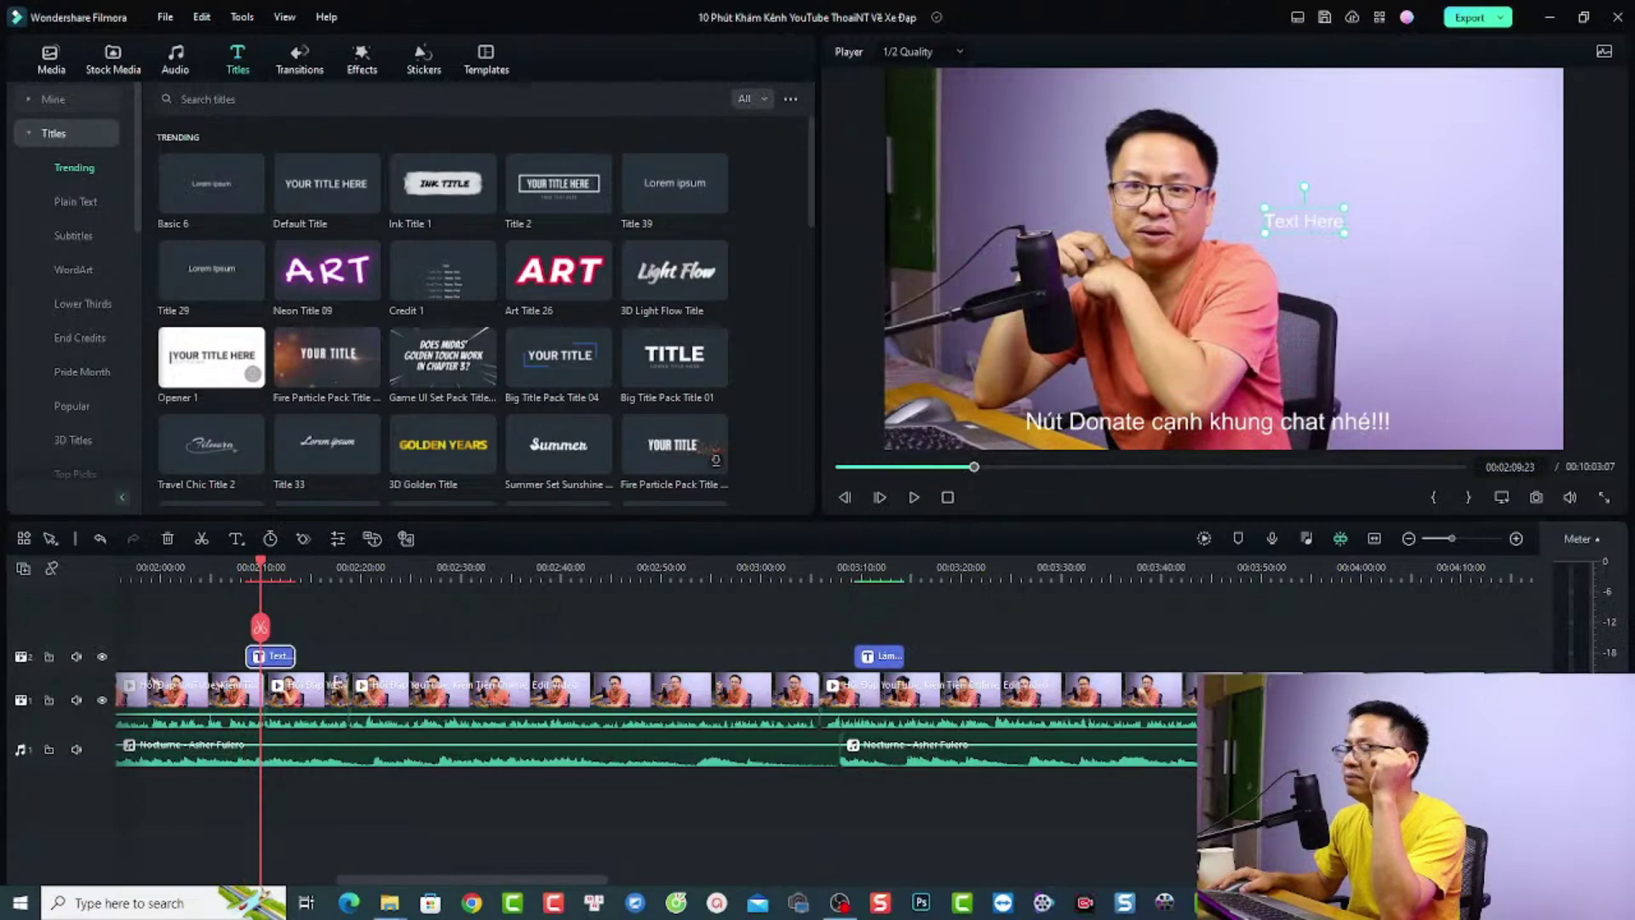
# Step: Apply the linear wipe In animation to the new title on track 2
pyautogui.doubleClick(276, 657)
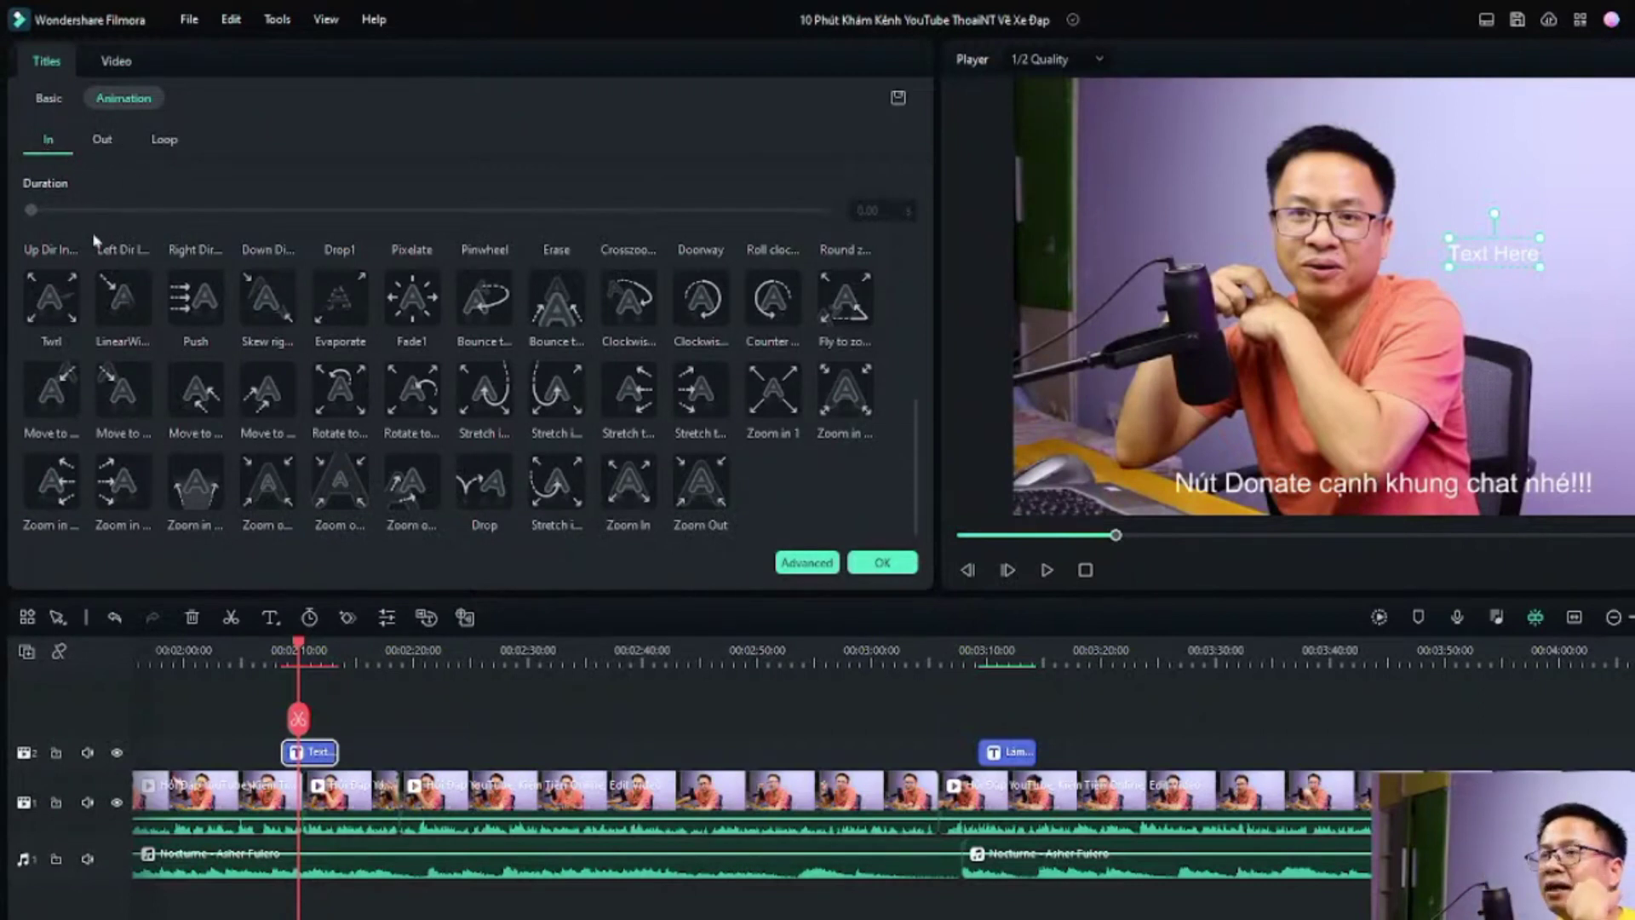
pyautogui.click(123, 298)
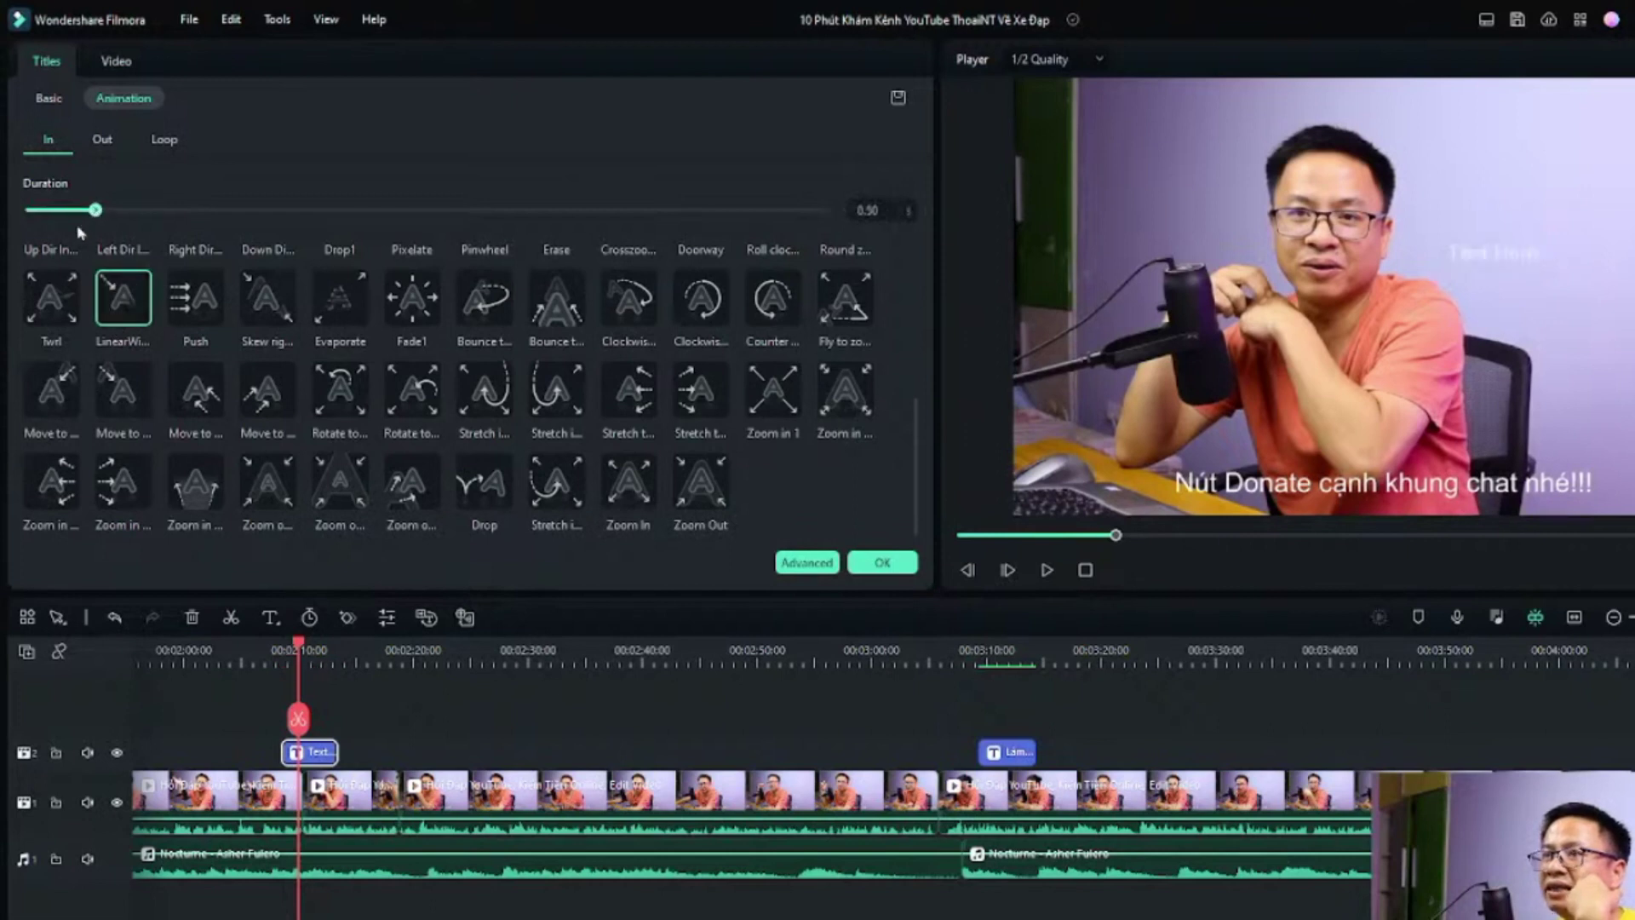
# Step: Apply the leap-style Out animation to the title at about 2:08, preview its exit, and confirm the title's settings
pyautogui.click(100, 141)
pyautogui.click(196, 279)
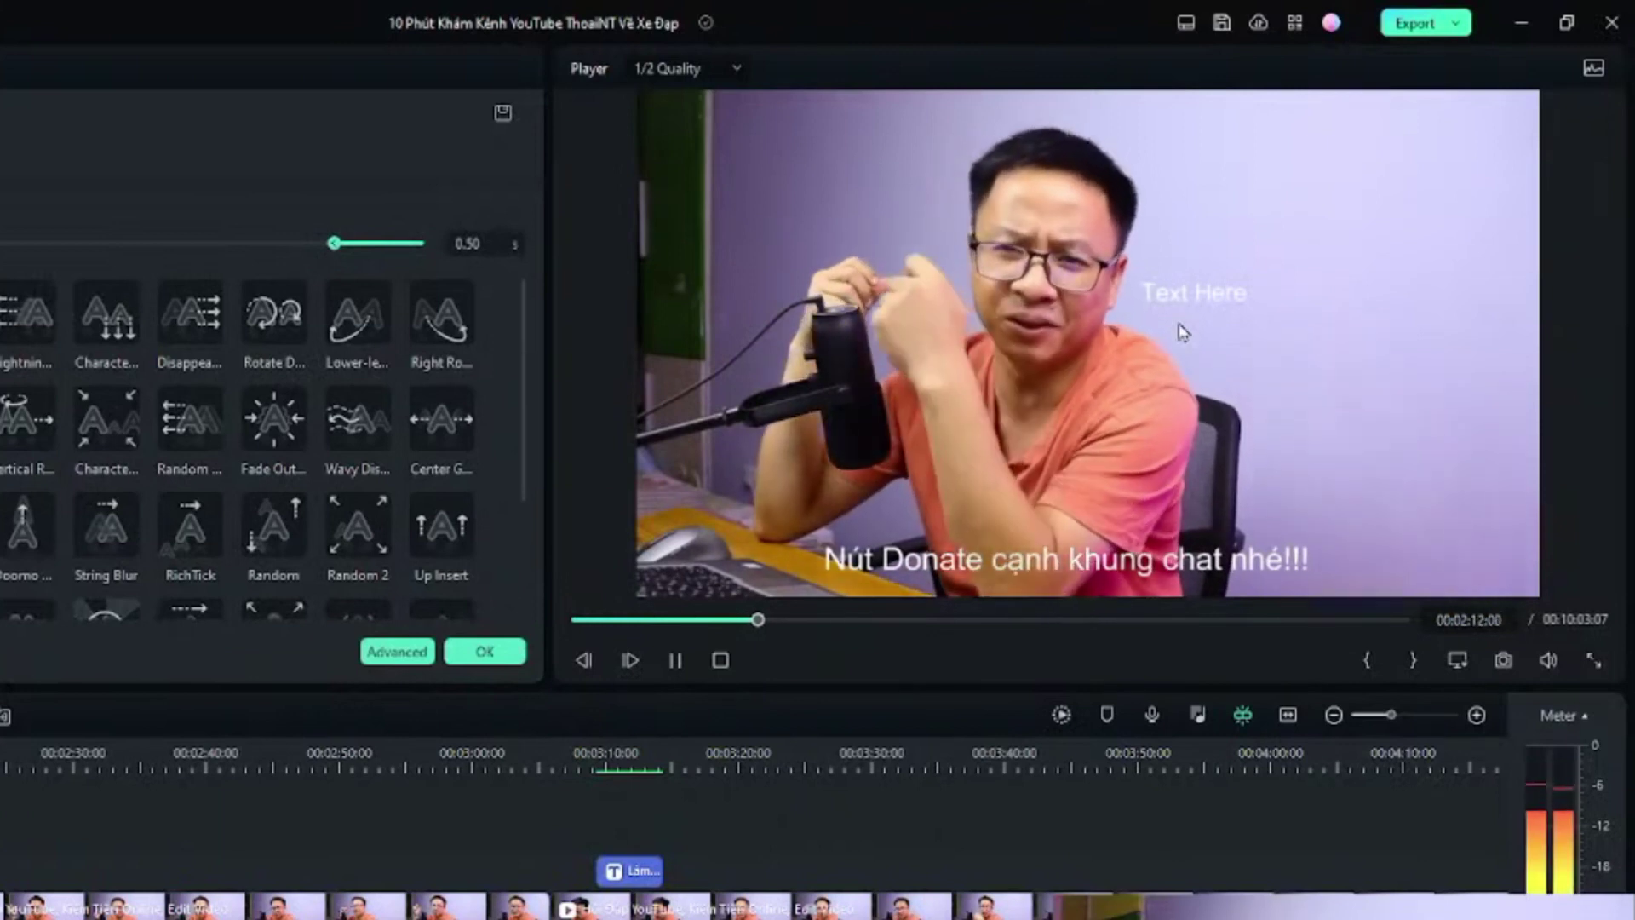
pyautogui.press('space')
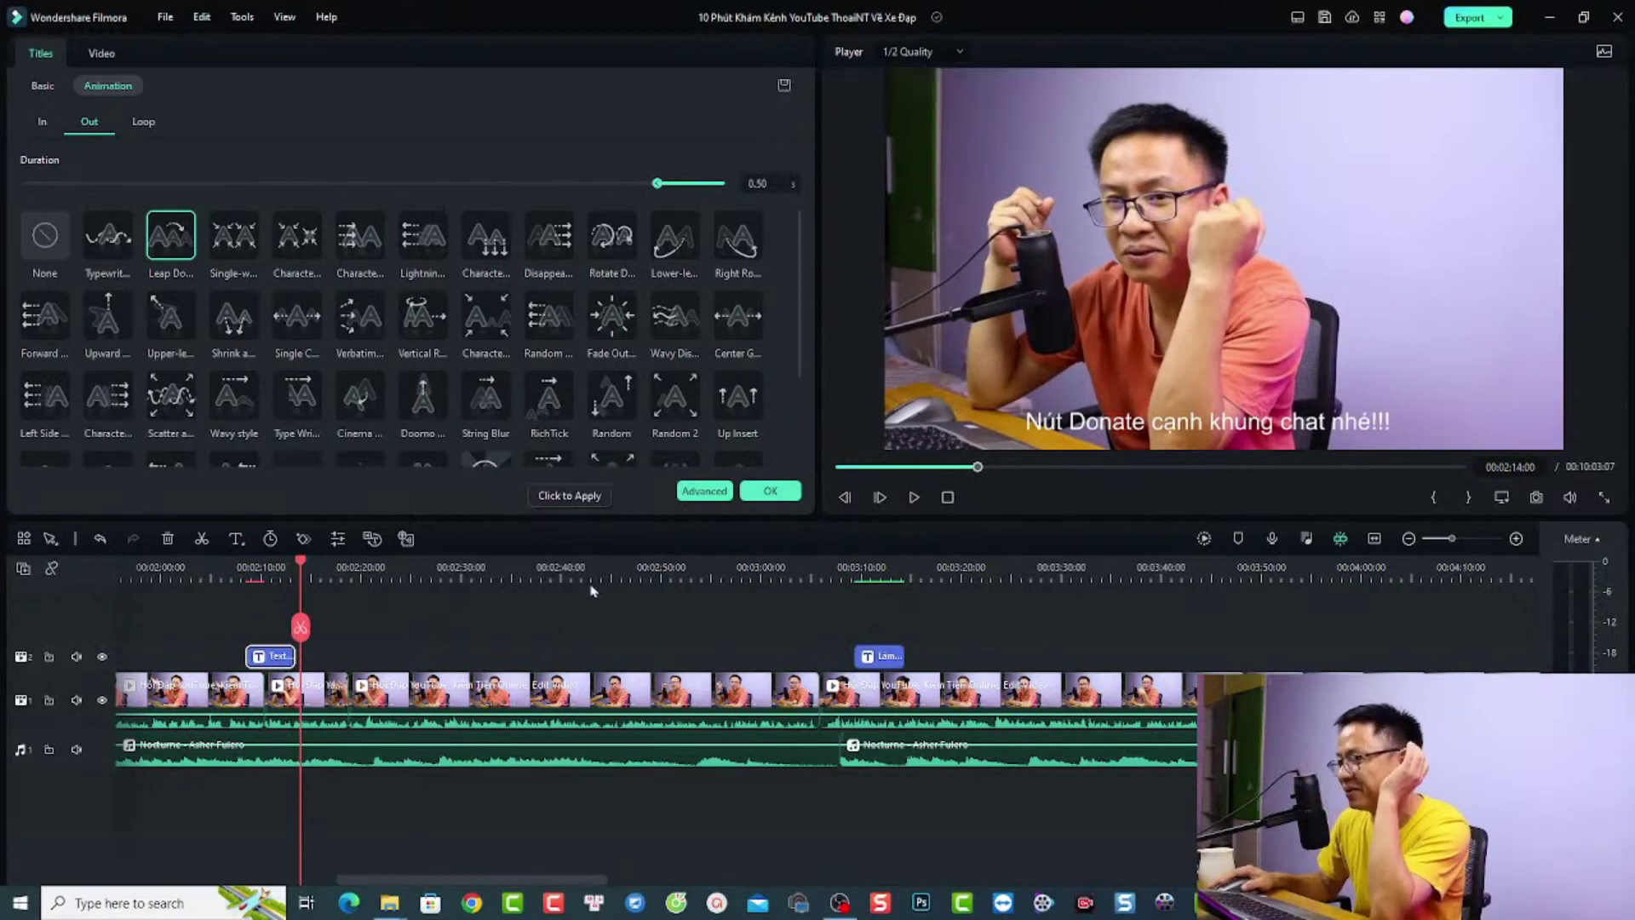
pyautogui.click(771, 491)
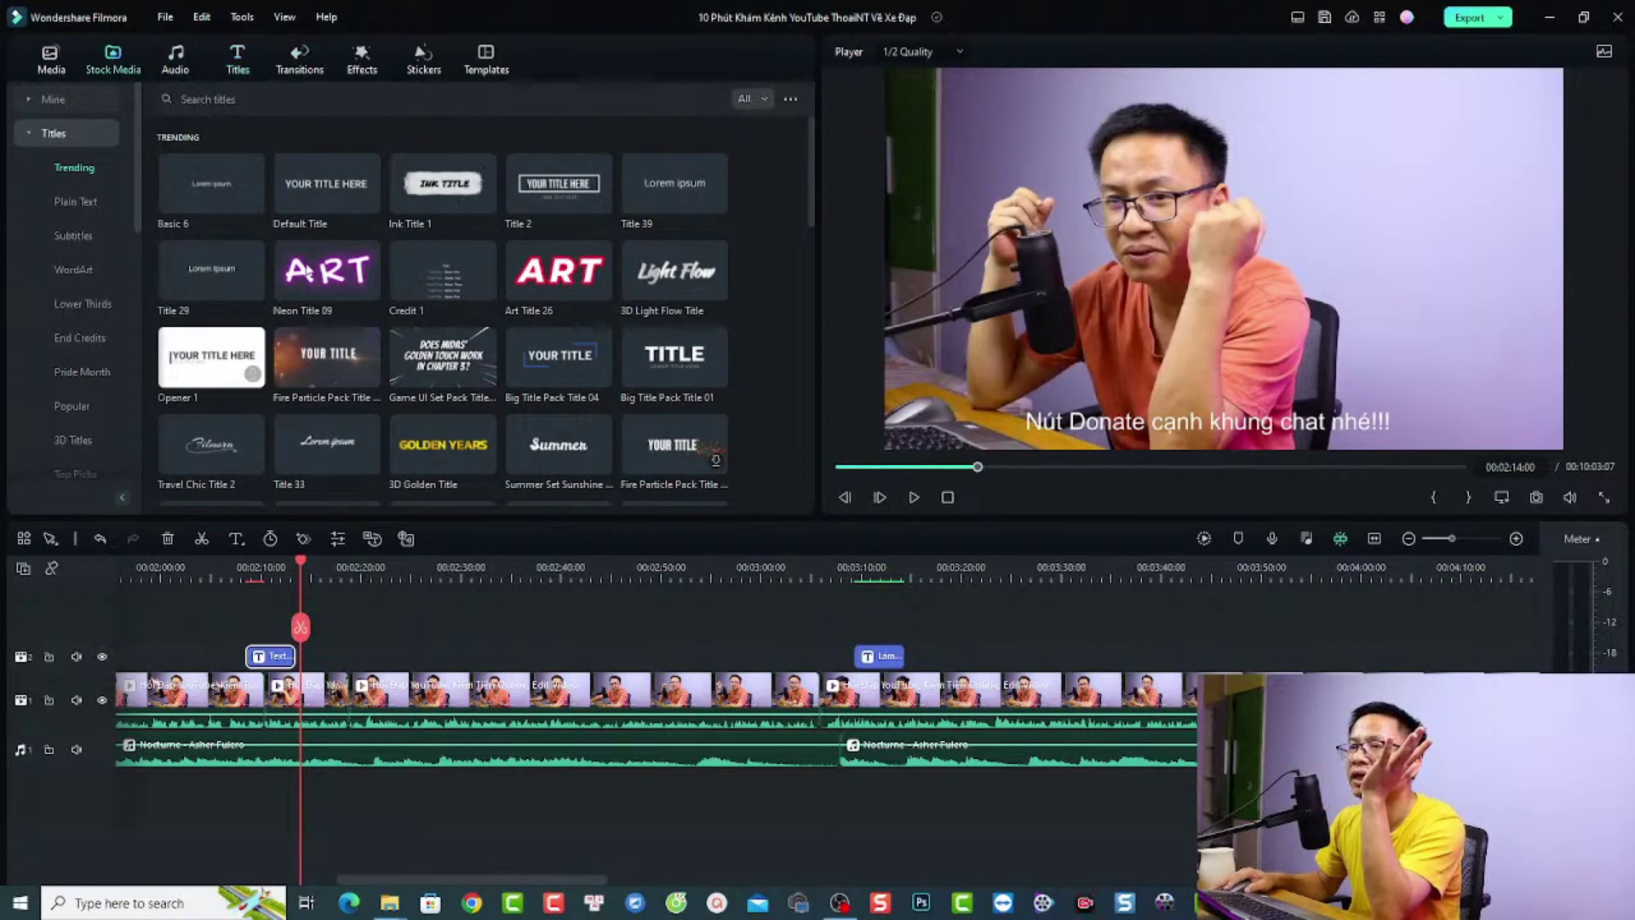
# Step: Add the vertical Pexels stock video of hands holding a seedling to track 1, beyond the end of the talking footage
pyautogui.click(113, 58)
pyautogui.click(242, 94)
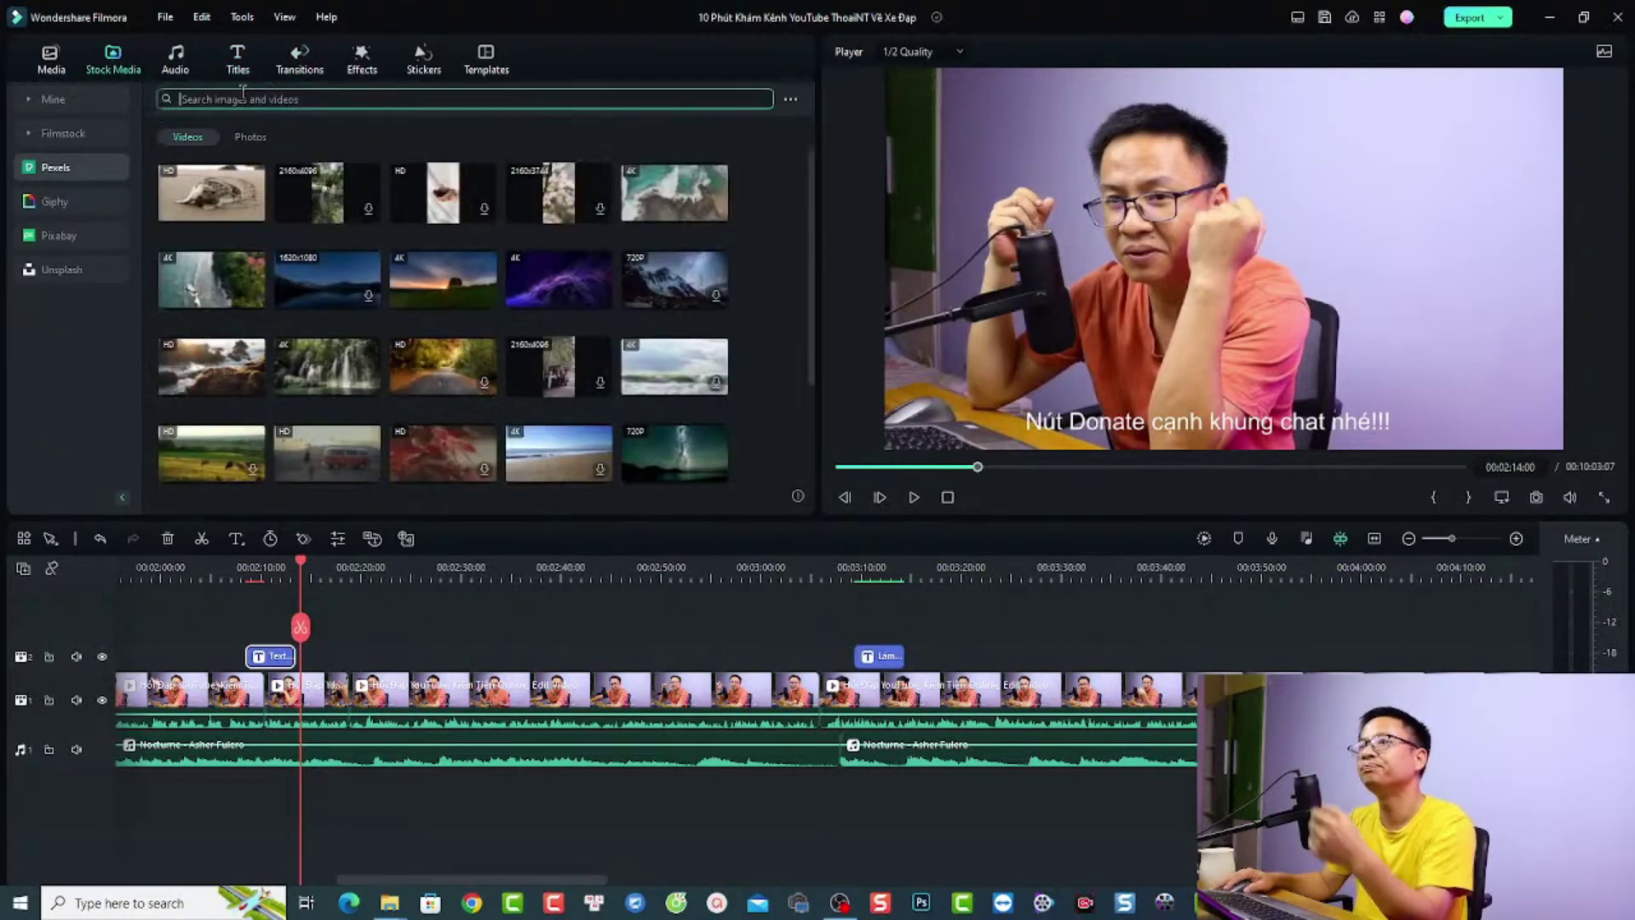
pyautogui.moveTo(439, 217); pyautogui.dragTo(1290, 661)
pyautogui.click(836, 572)
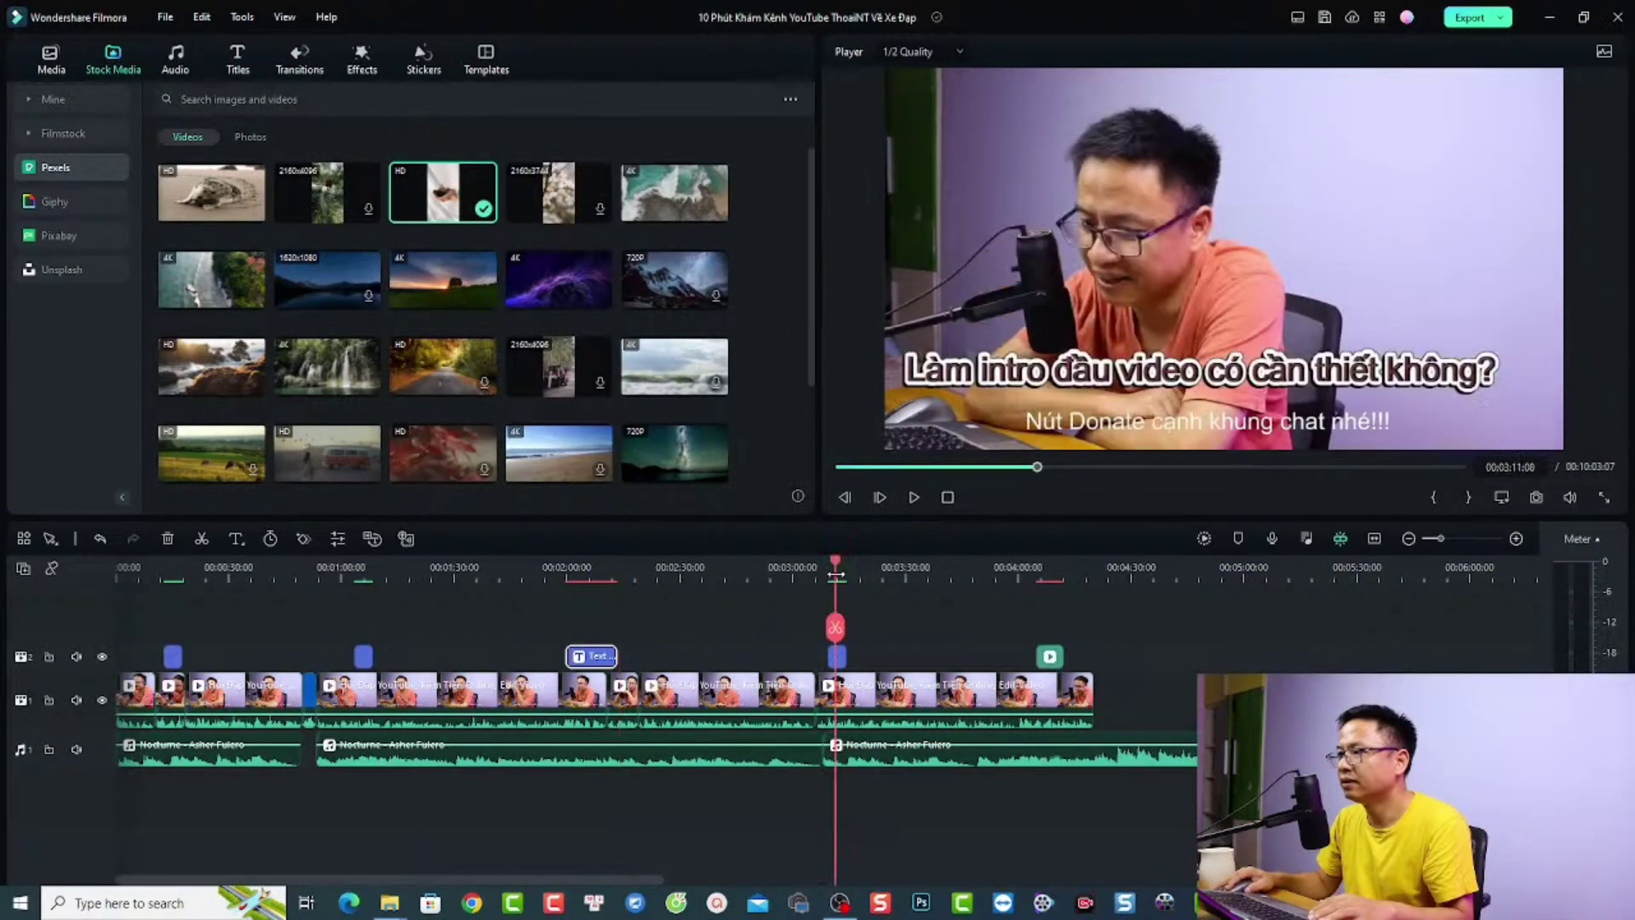
pyautogui.click(1054, 655)
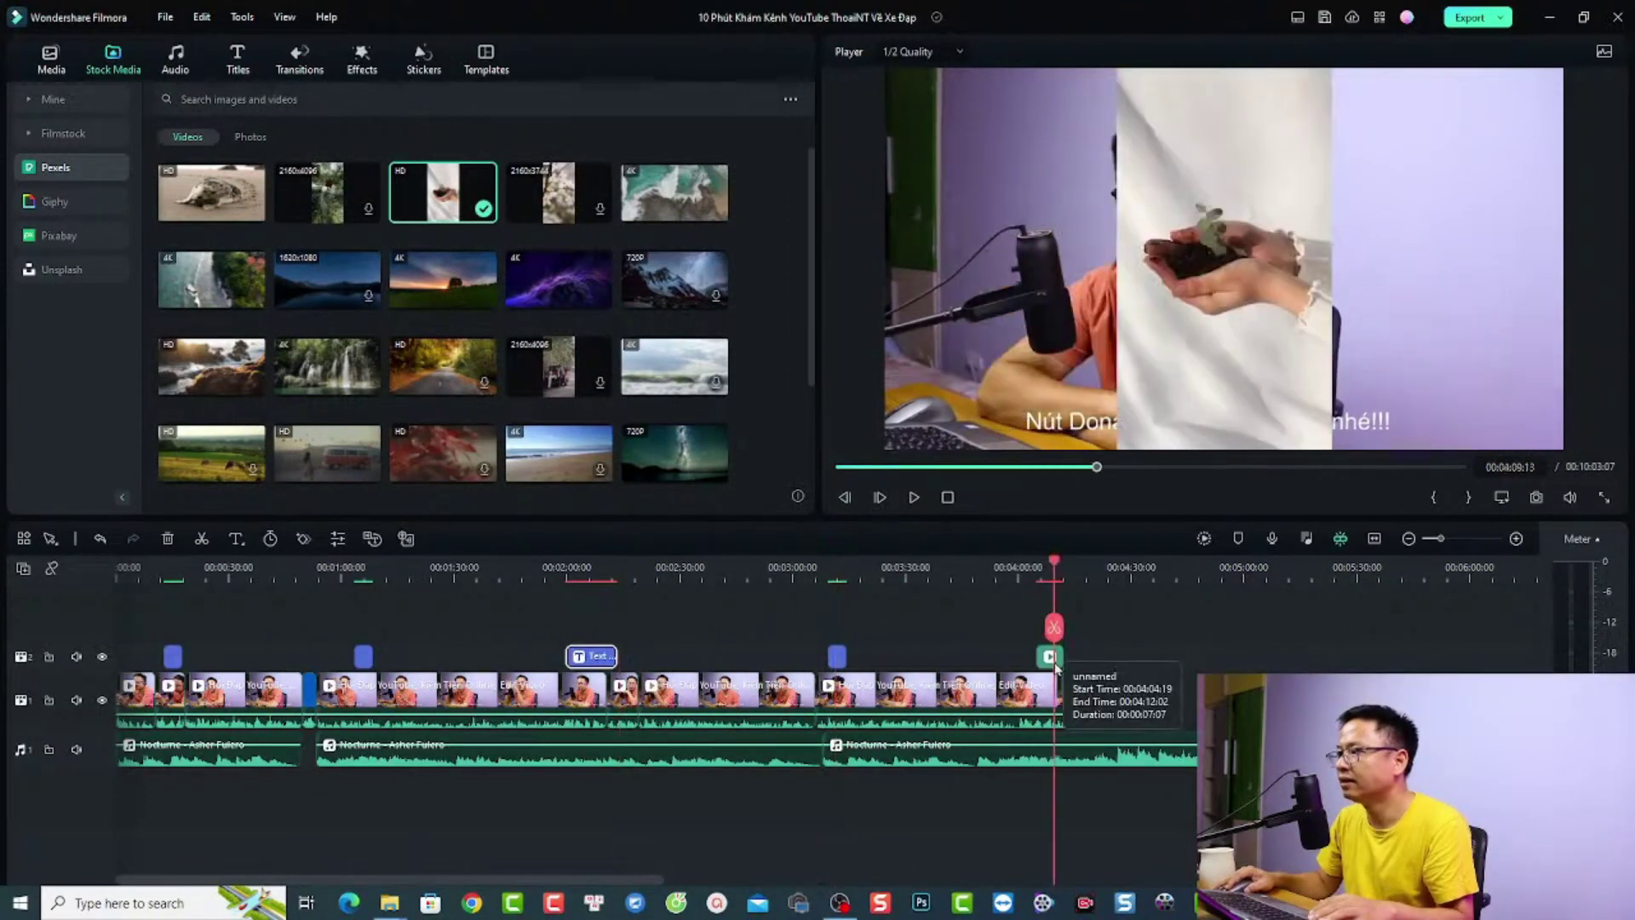
pyautogui.moveTo(1056, 657); pyautogui.dragTo(1182, 670)
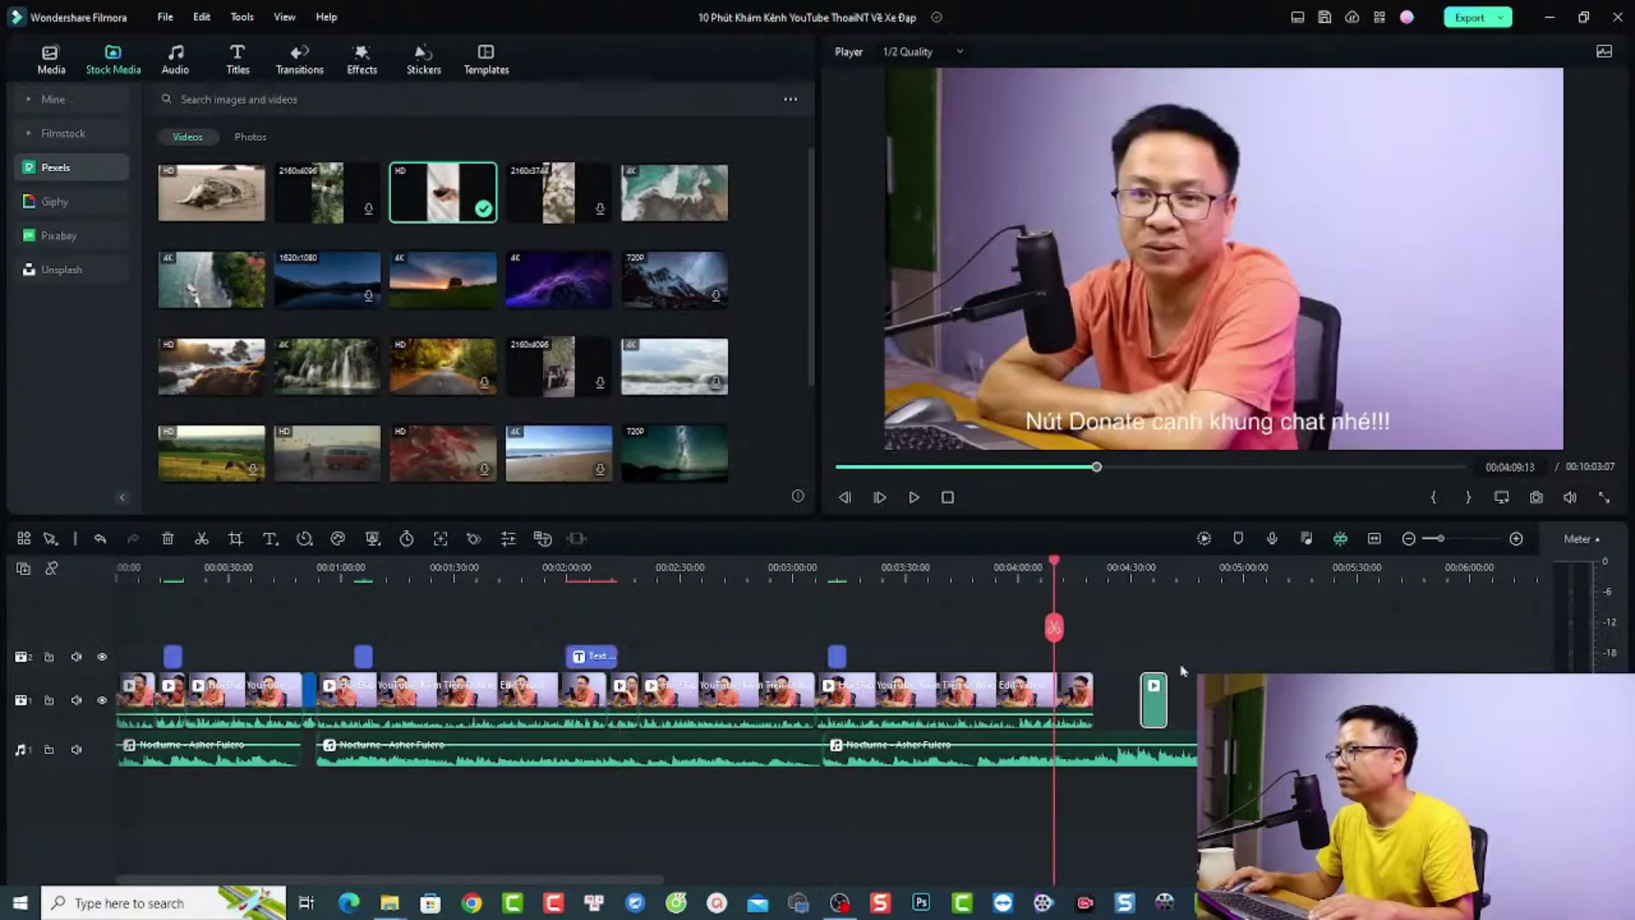
pyautogui.click(1152, 572)
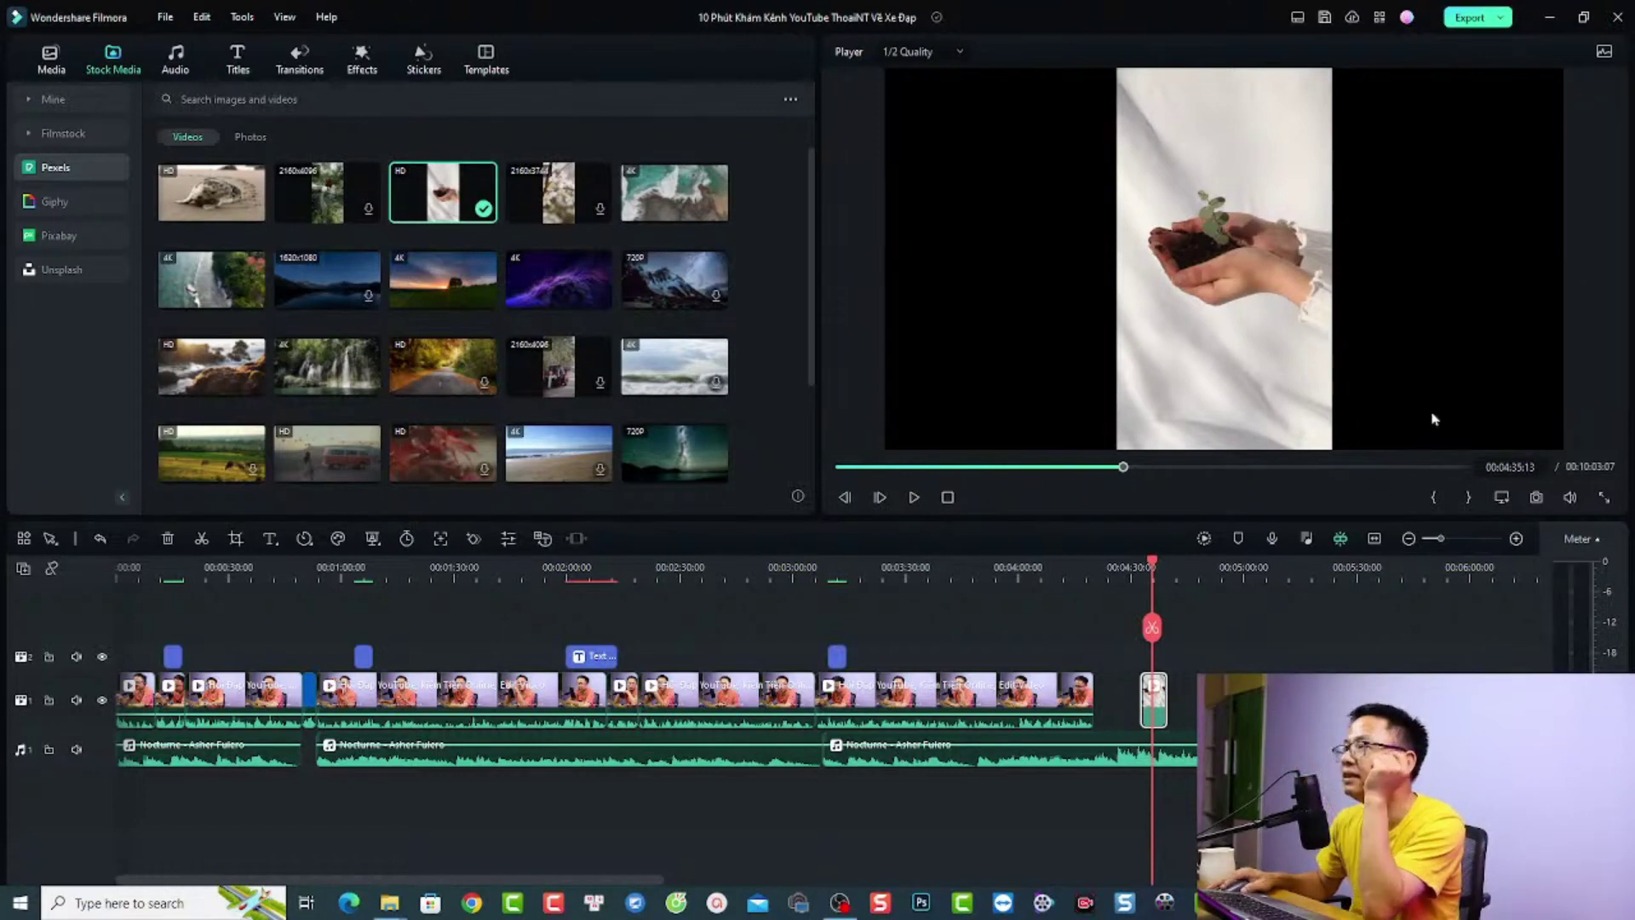
# Step: Set the project's aspect ratio to 9:16 (Portrait)
pyautogui.click(1501, 497)
pyautogui.click(1448, 521)
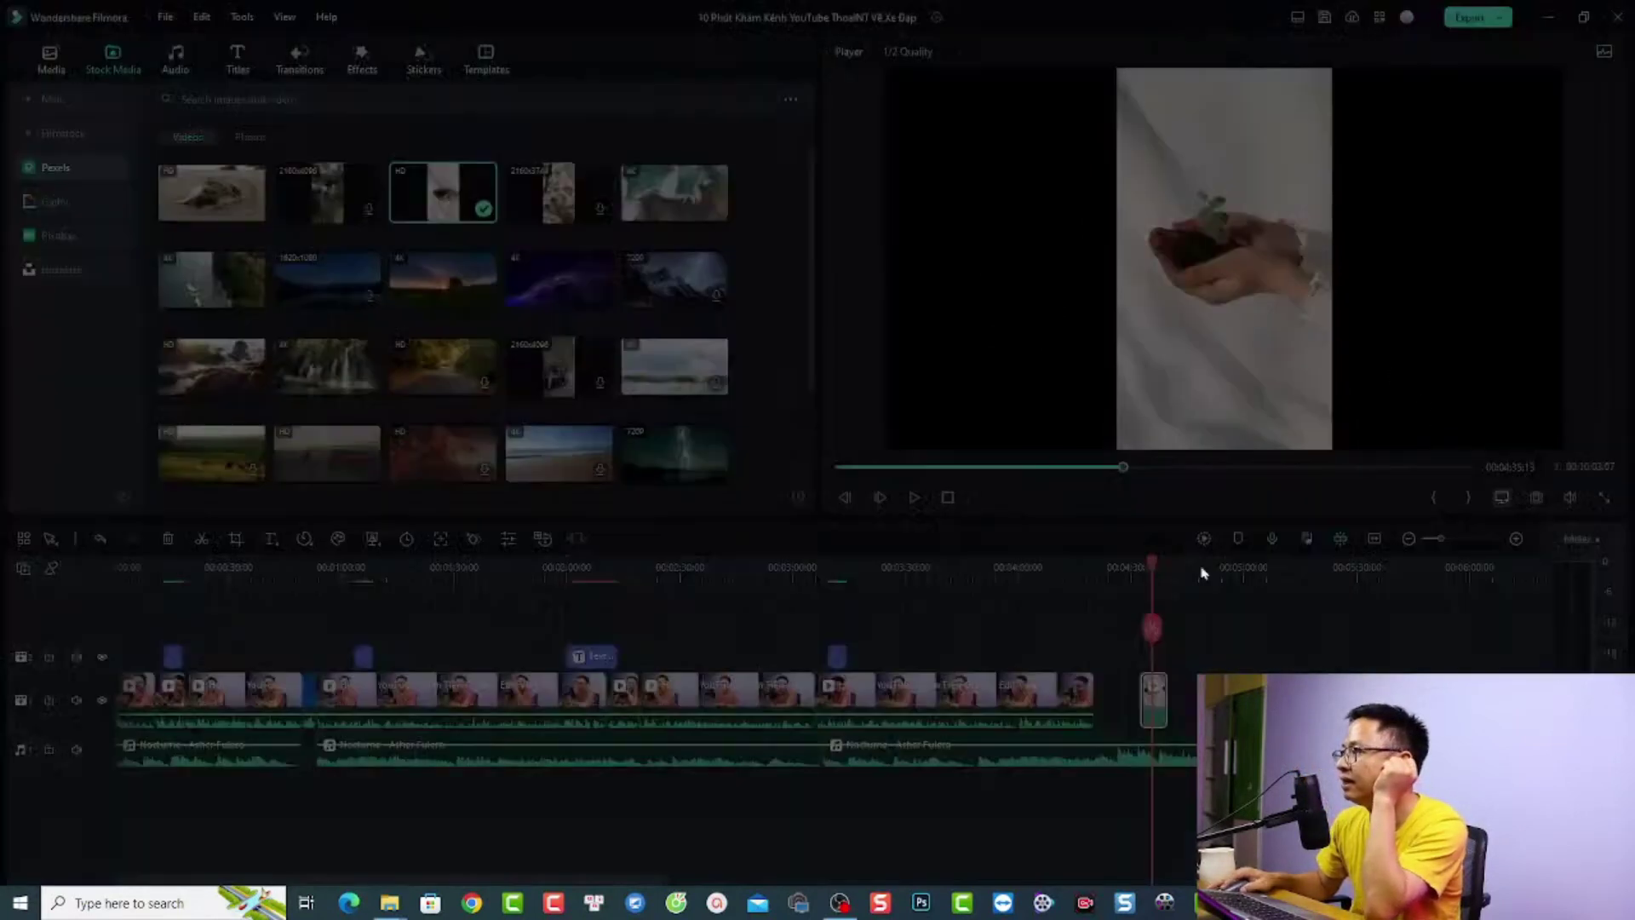
pyautogui.click(805, 321)
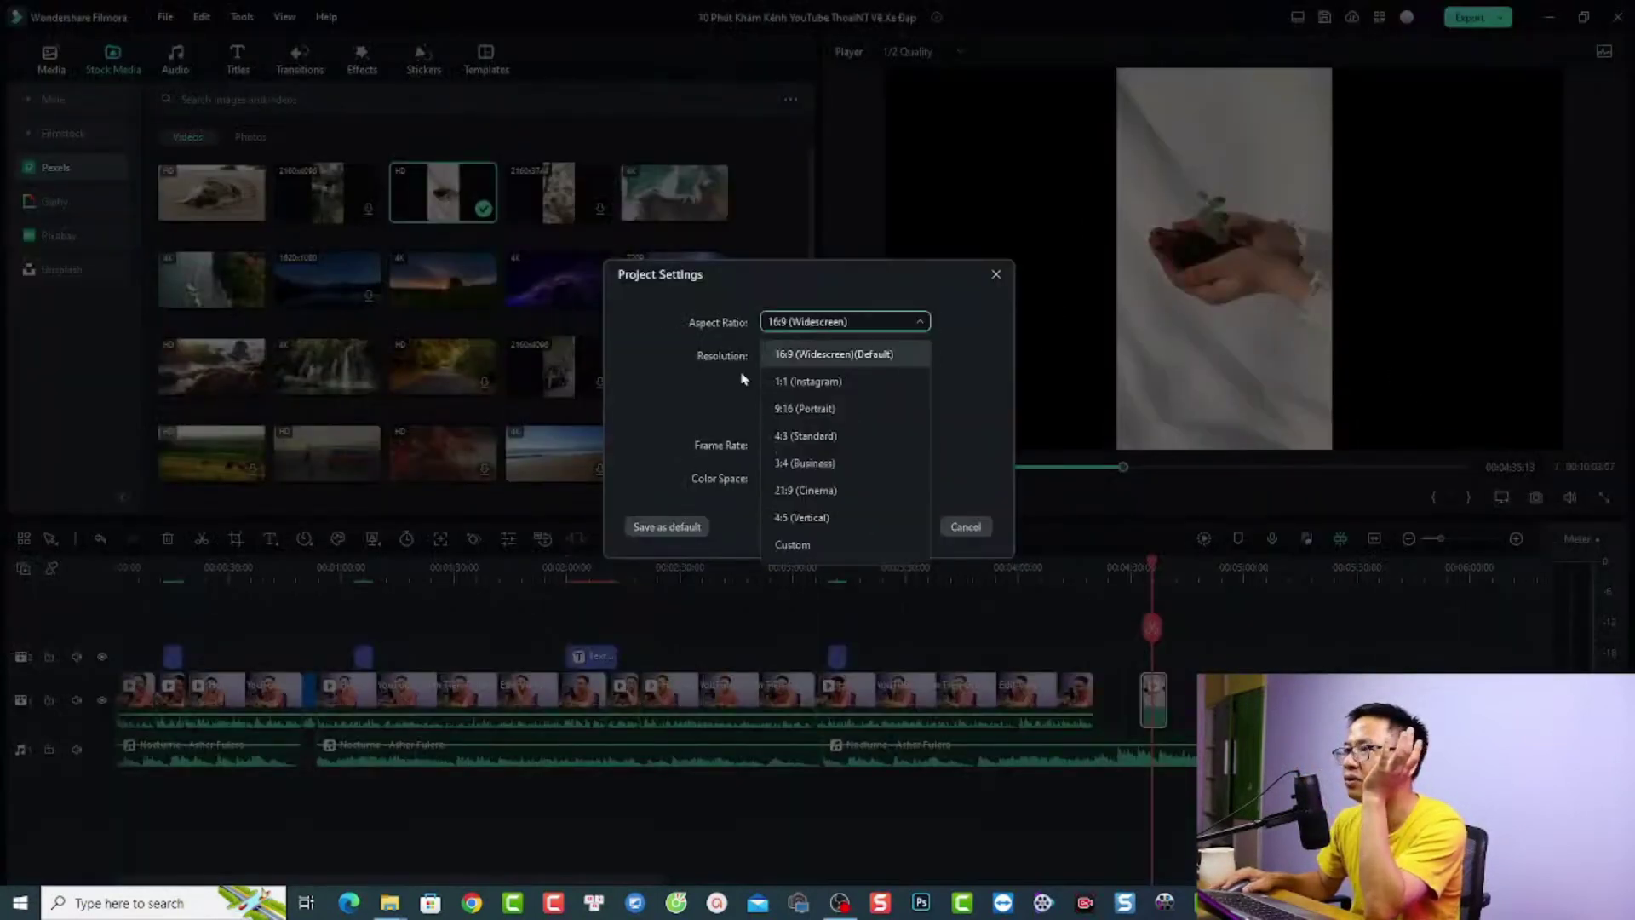
pyautogui.click(789, 409)
pyautogui.click(902, 526)
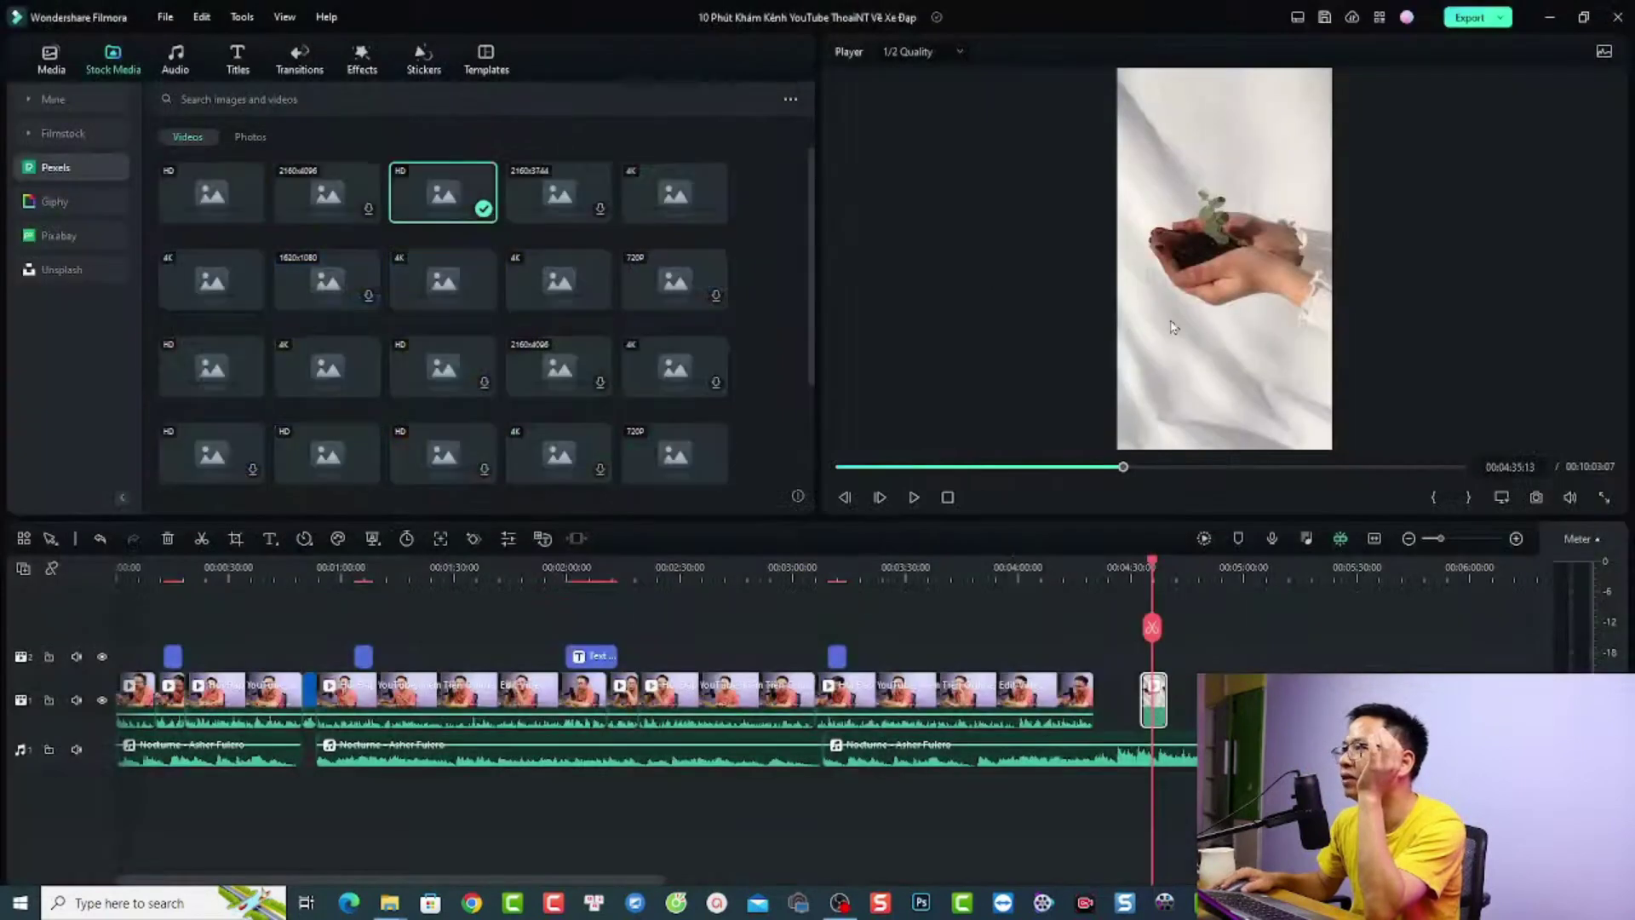
# Step: Scale the last talking clip on track 1, at about 4:01, so it fills the portrait frame without black bars
pyautogui.click(1025, 569)
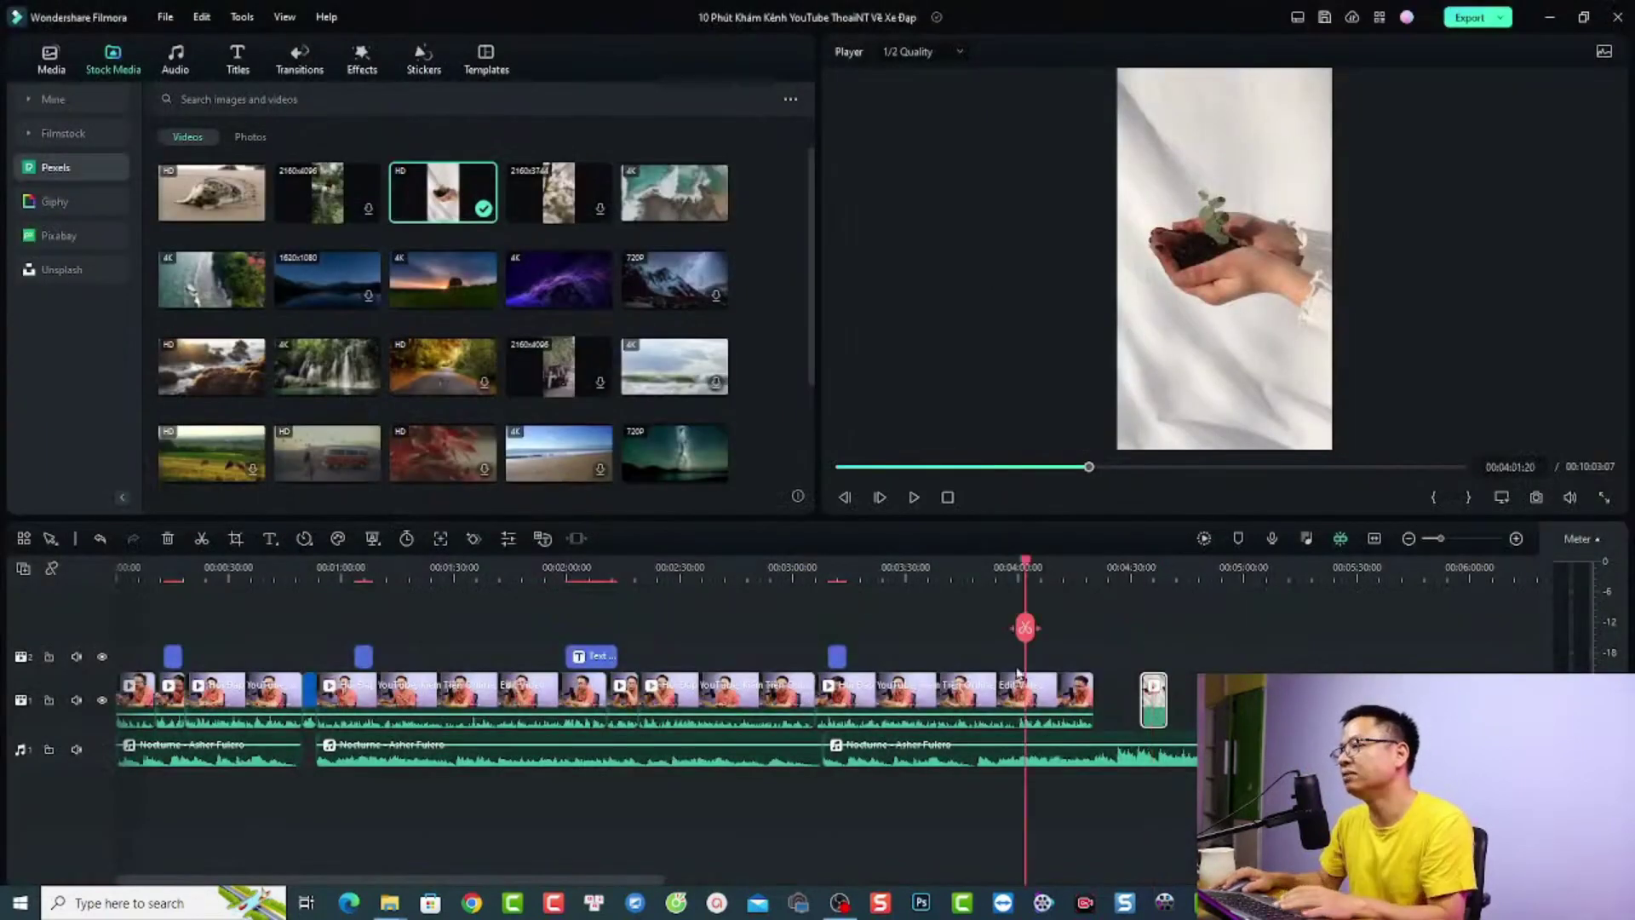
pyautogui.click(1020, 714)
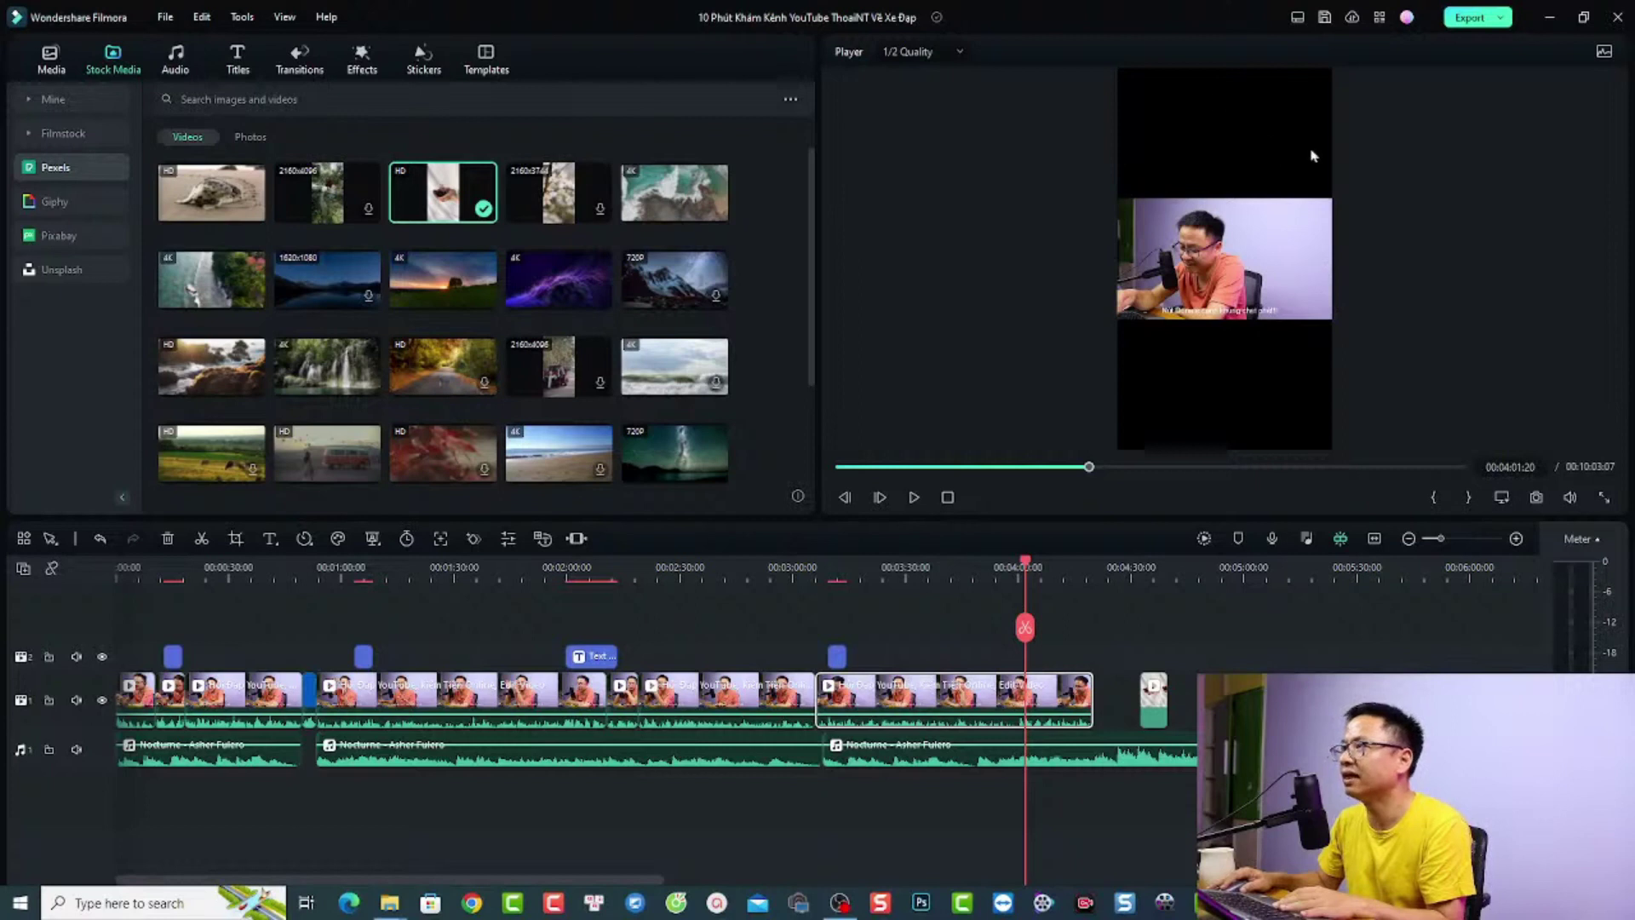
pyautogui.rightClick(1047, 688)
pyautogui.click(1099, 332)
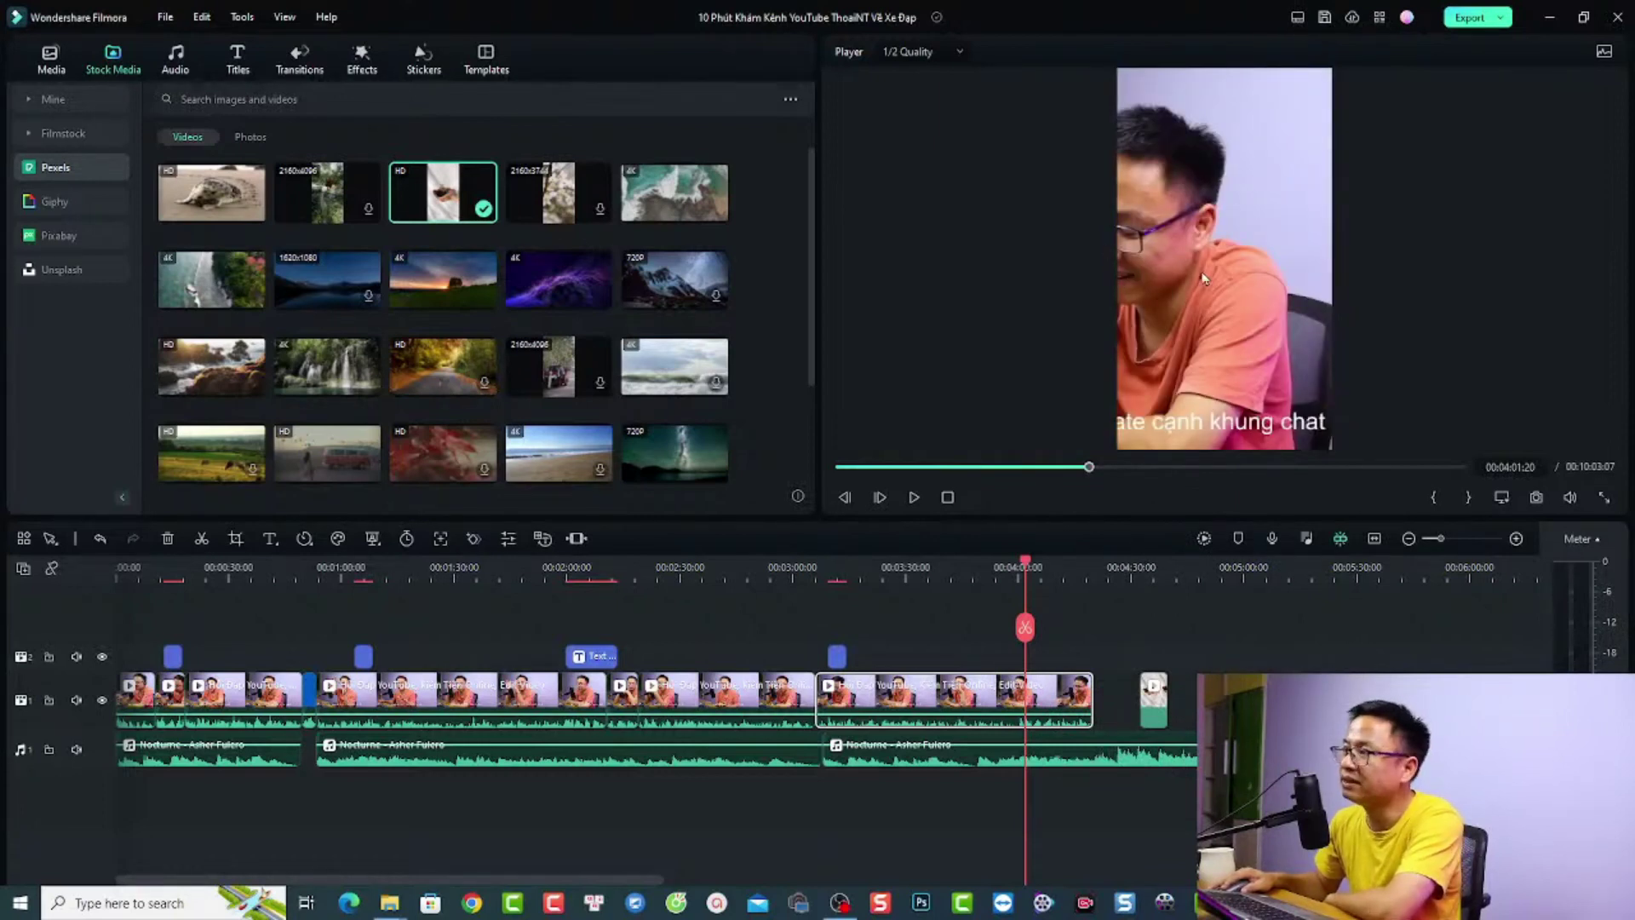
# Step: Open the export settings from the seedling clip and choose the Match to project settings preset
pyautogui.click(1157, 571)
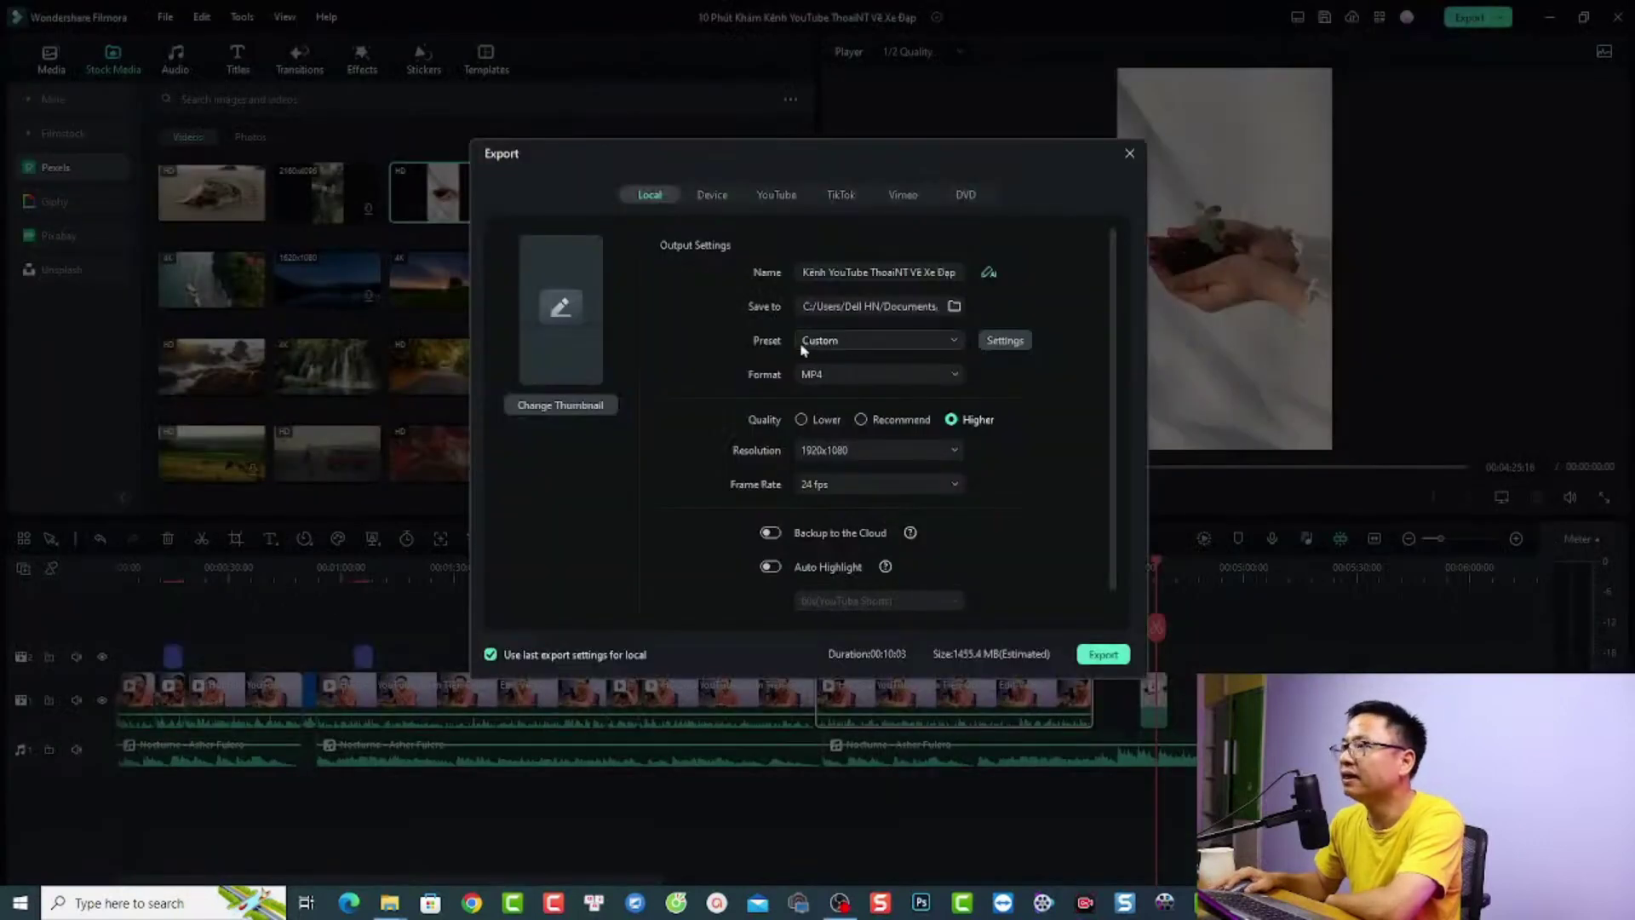
pyautogui.click(898, 338)
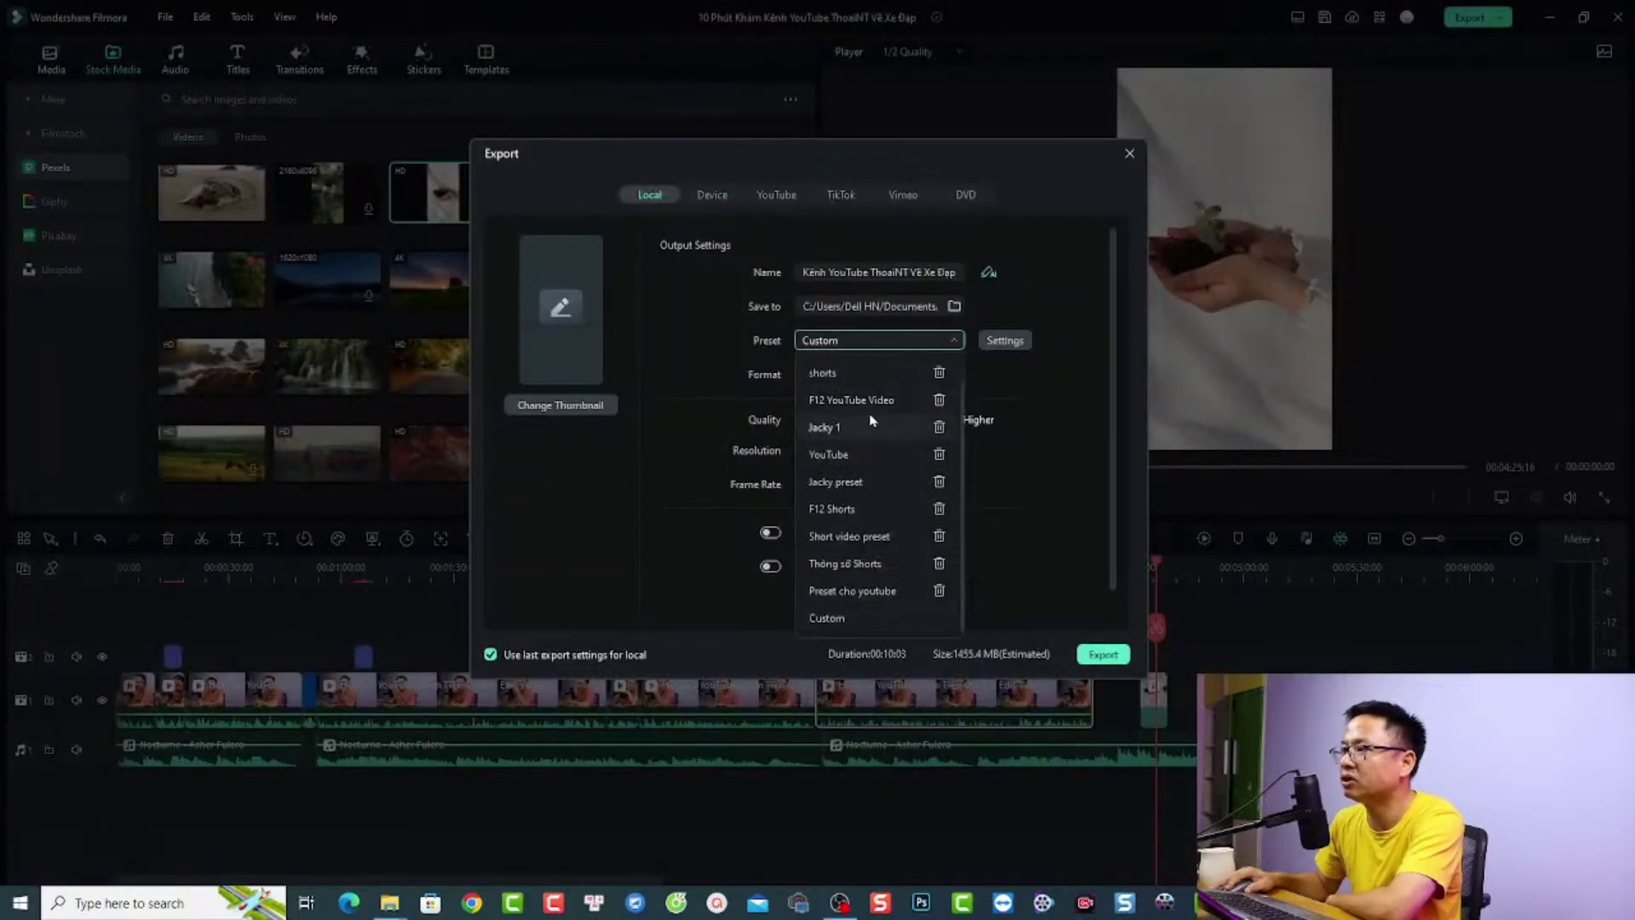
pyautogui.scroll(1, 885, 421)
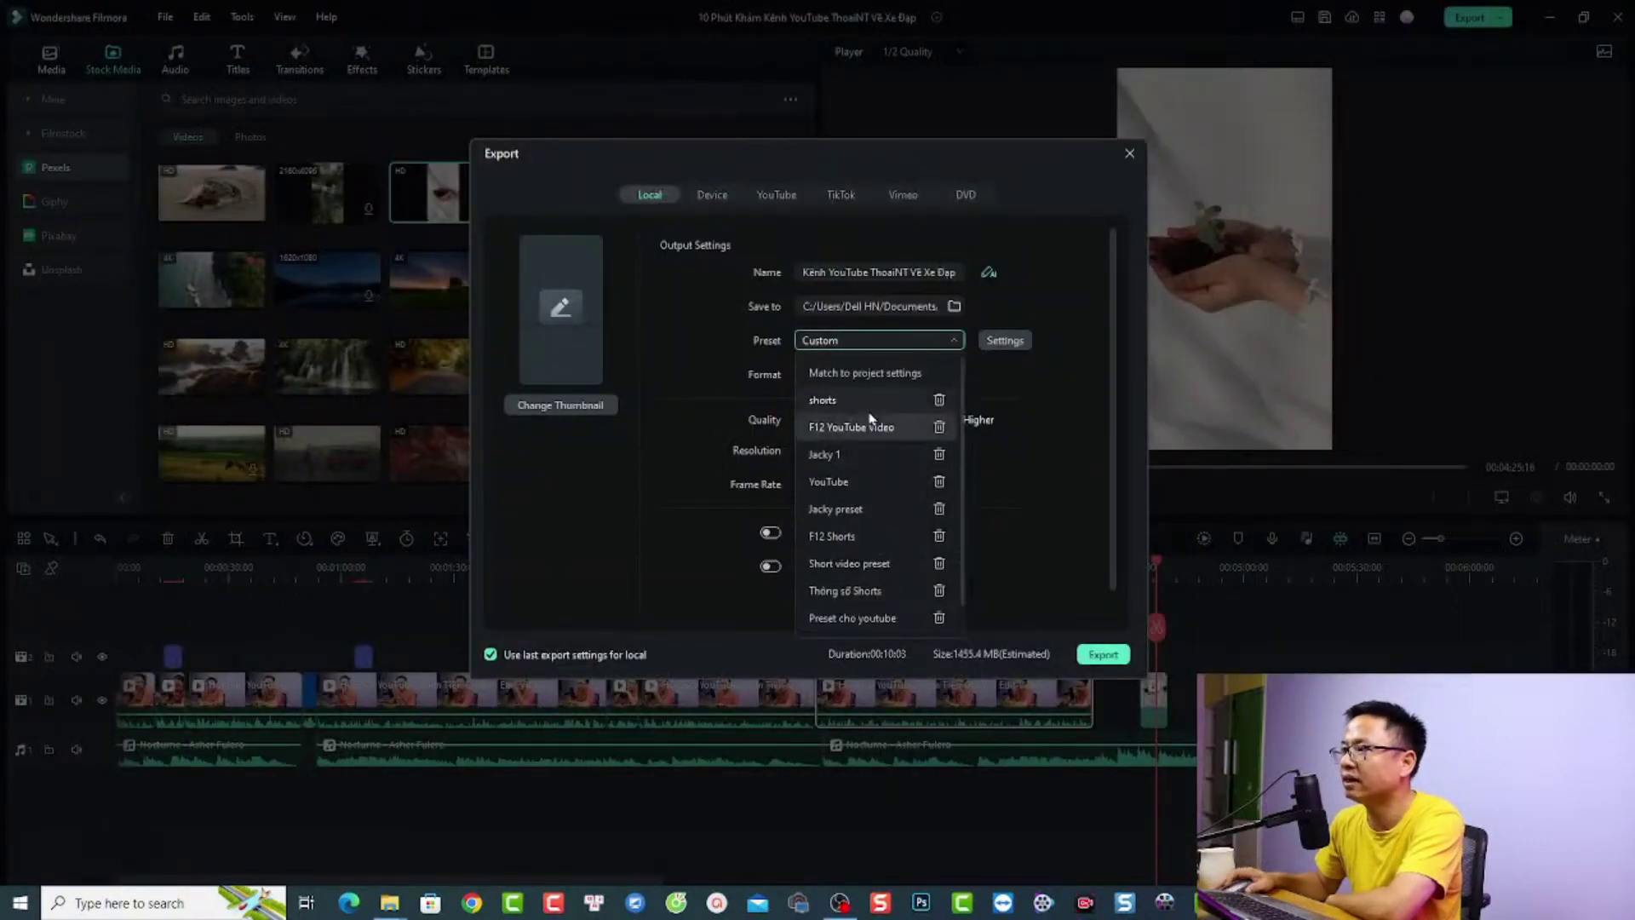
pyautogui.click(852, 375)
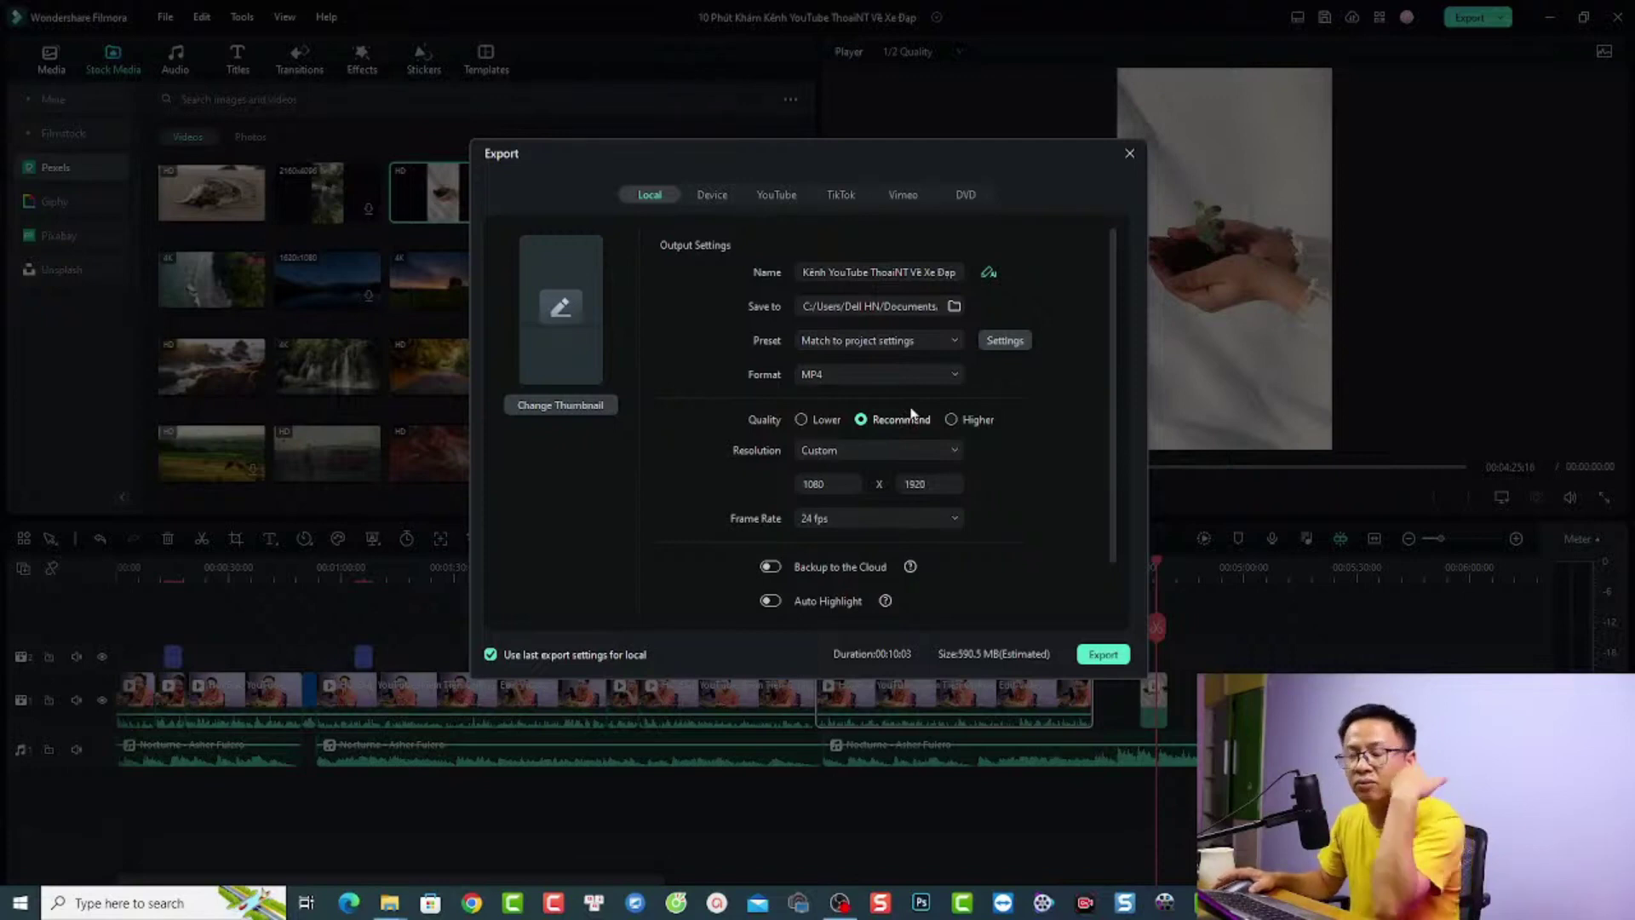
# Step: Review the preset's detailed quality, video and audio settings, apply them, and close the export window without exporting
pyautogui.click(1007, 342)
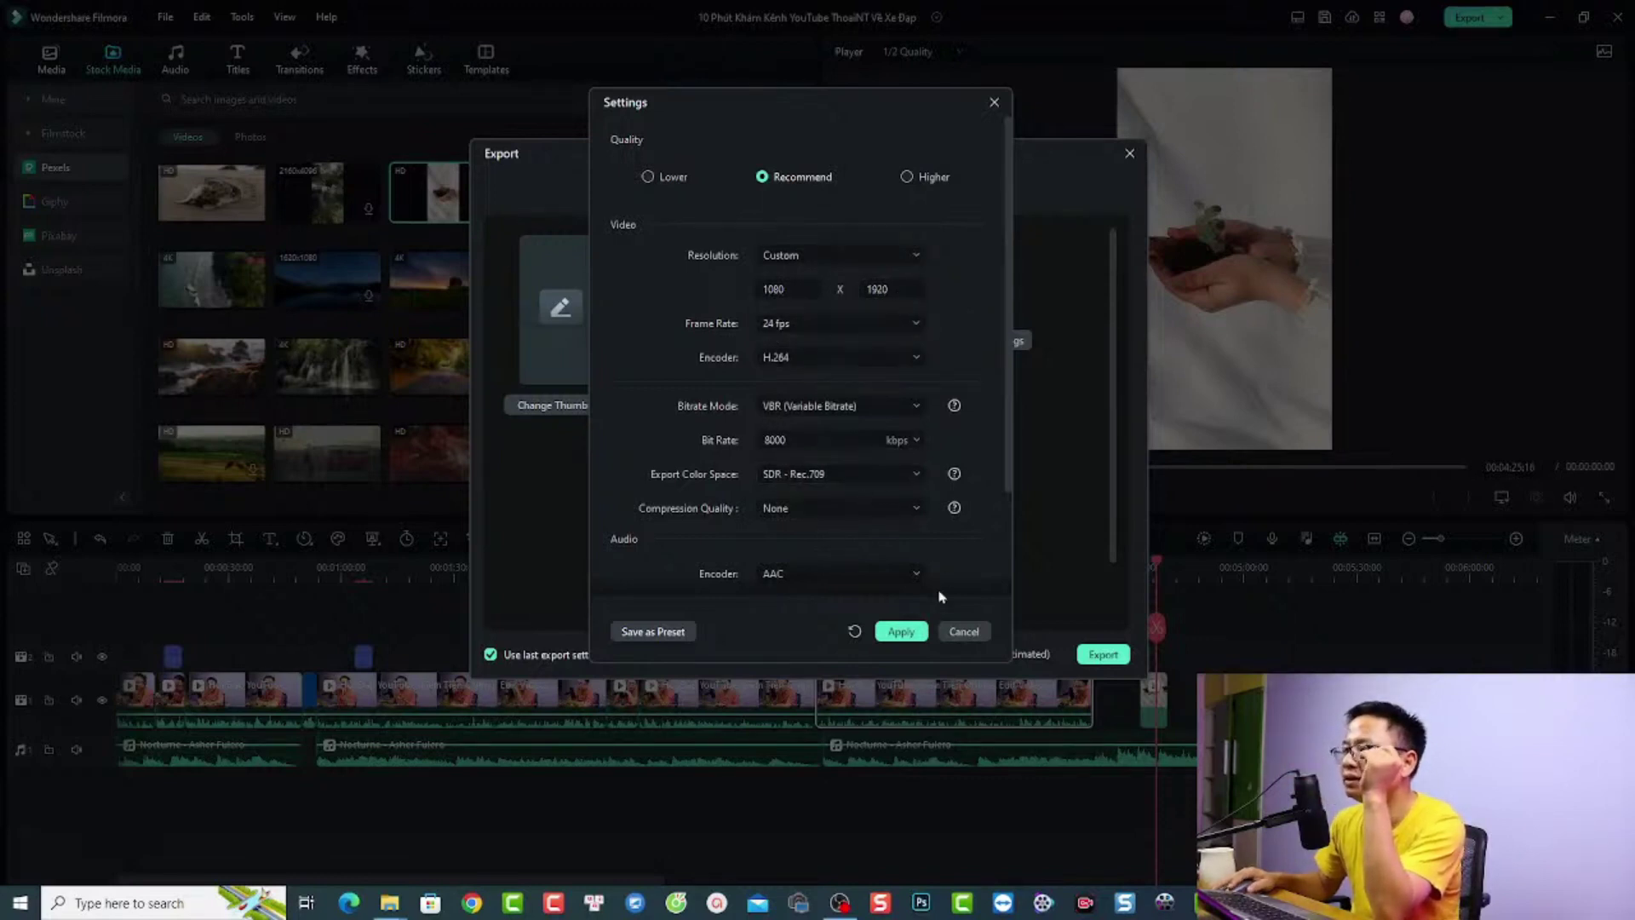
pyautogui.click(901, 631)
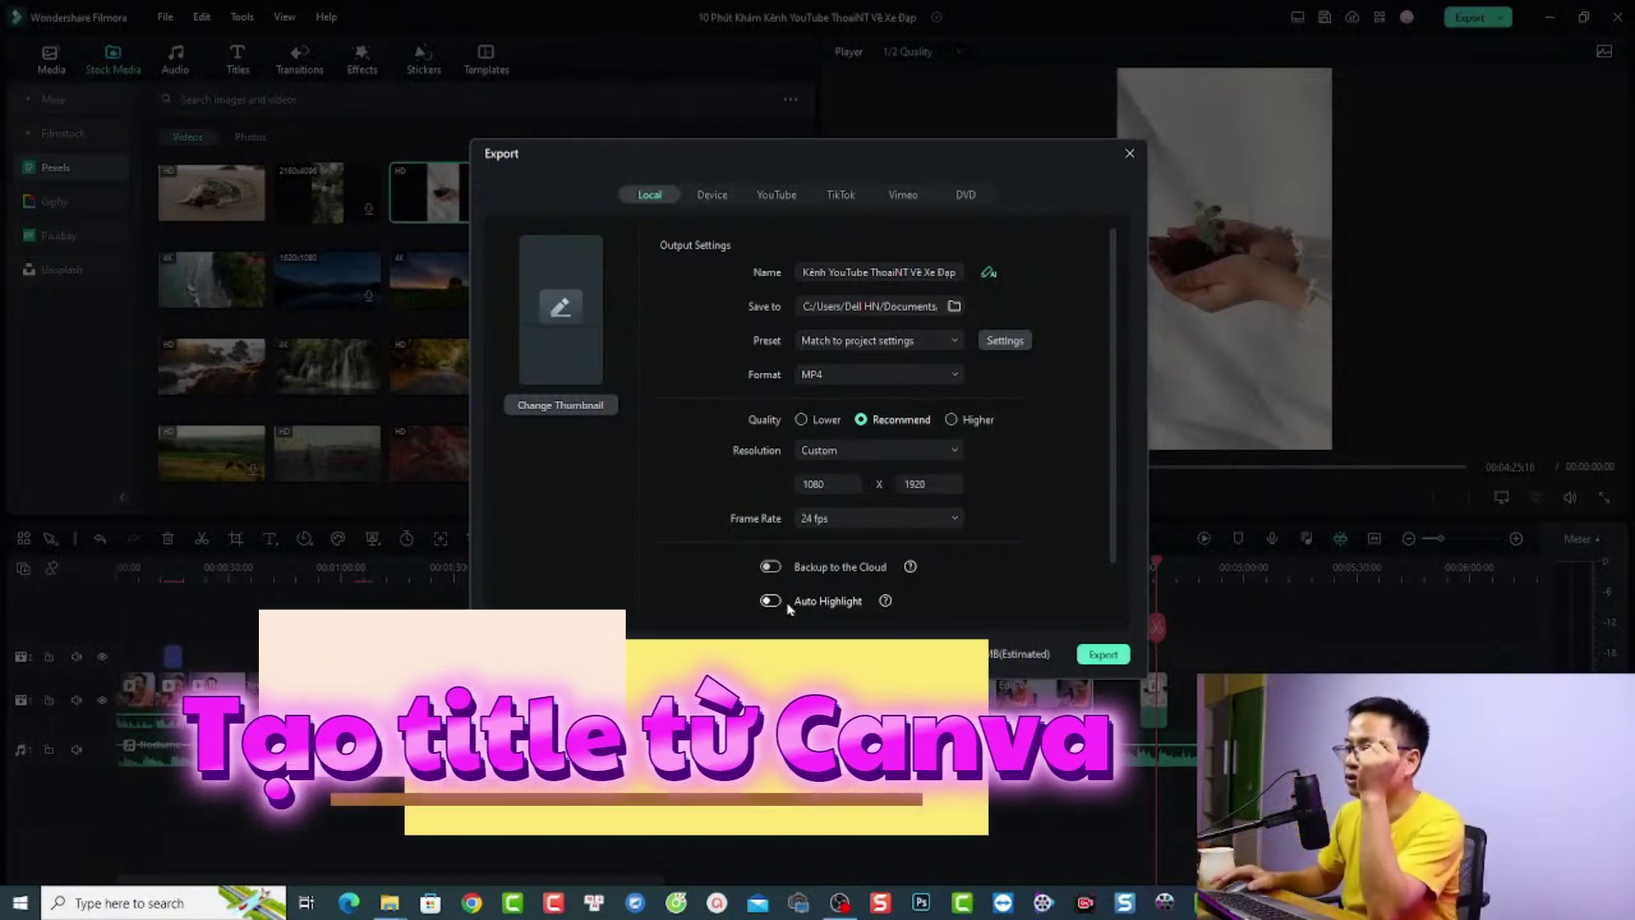
pyautogui.click(1129, 153)
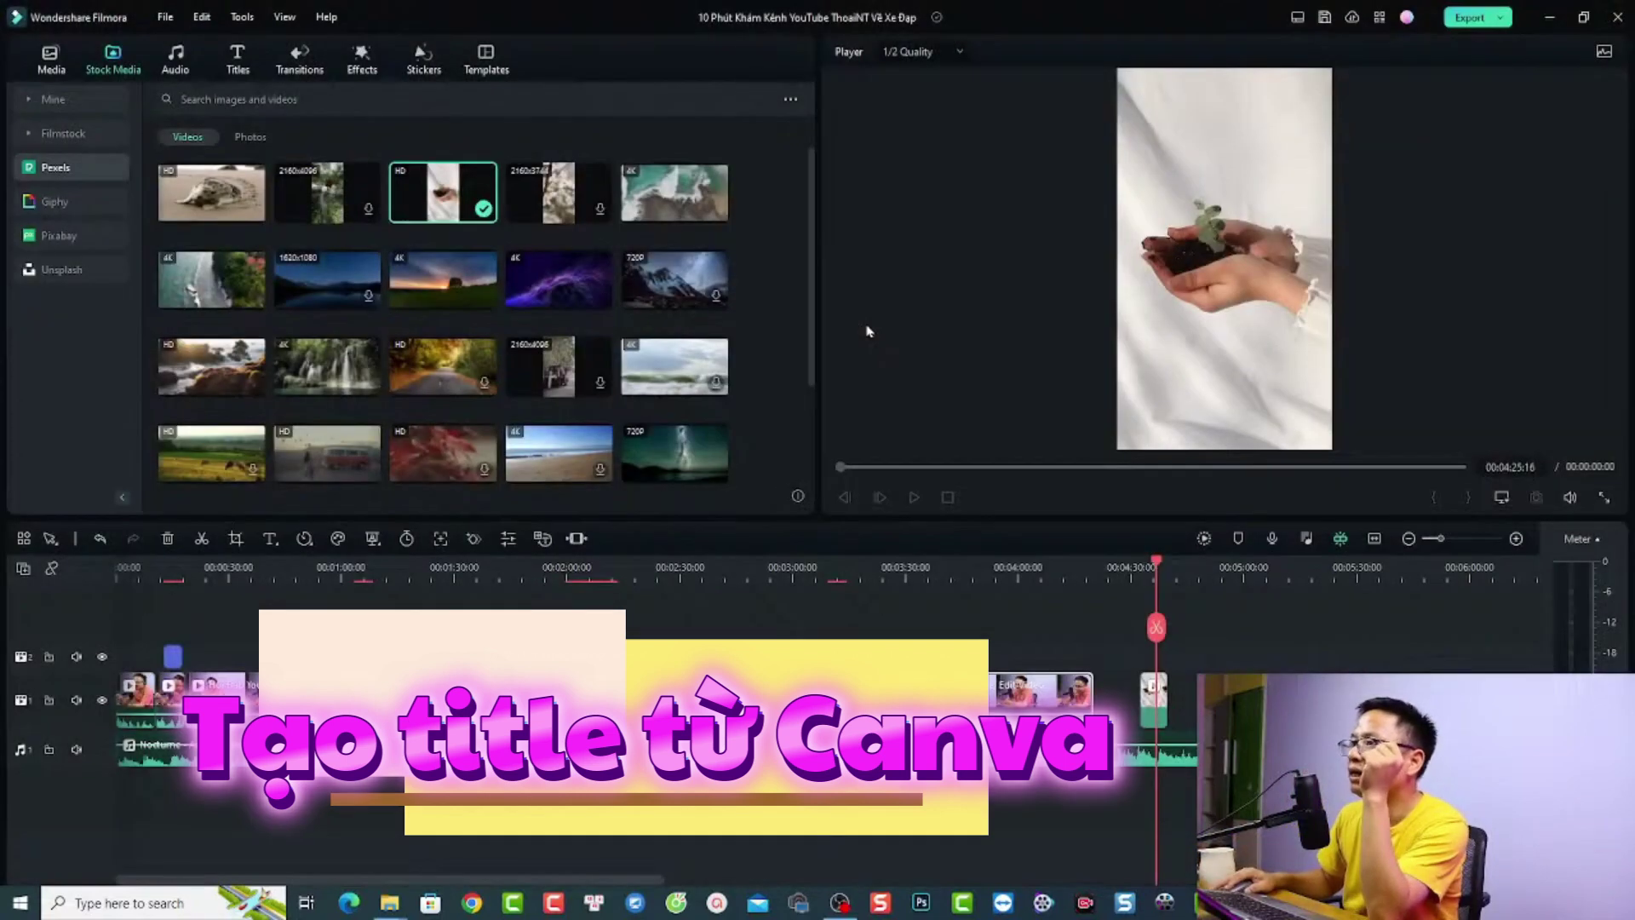
# Step: Check how the footage at about 2:05 fits the portrait frame and return the project to the 16:9 aspect ratio
pyautogui.click(588, 569)
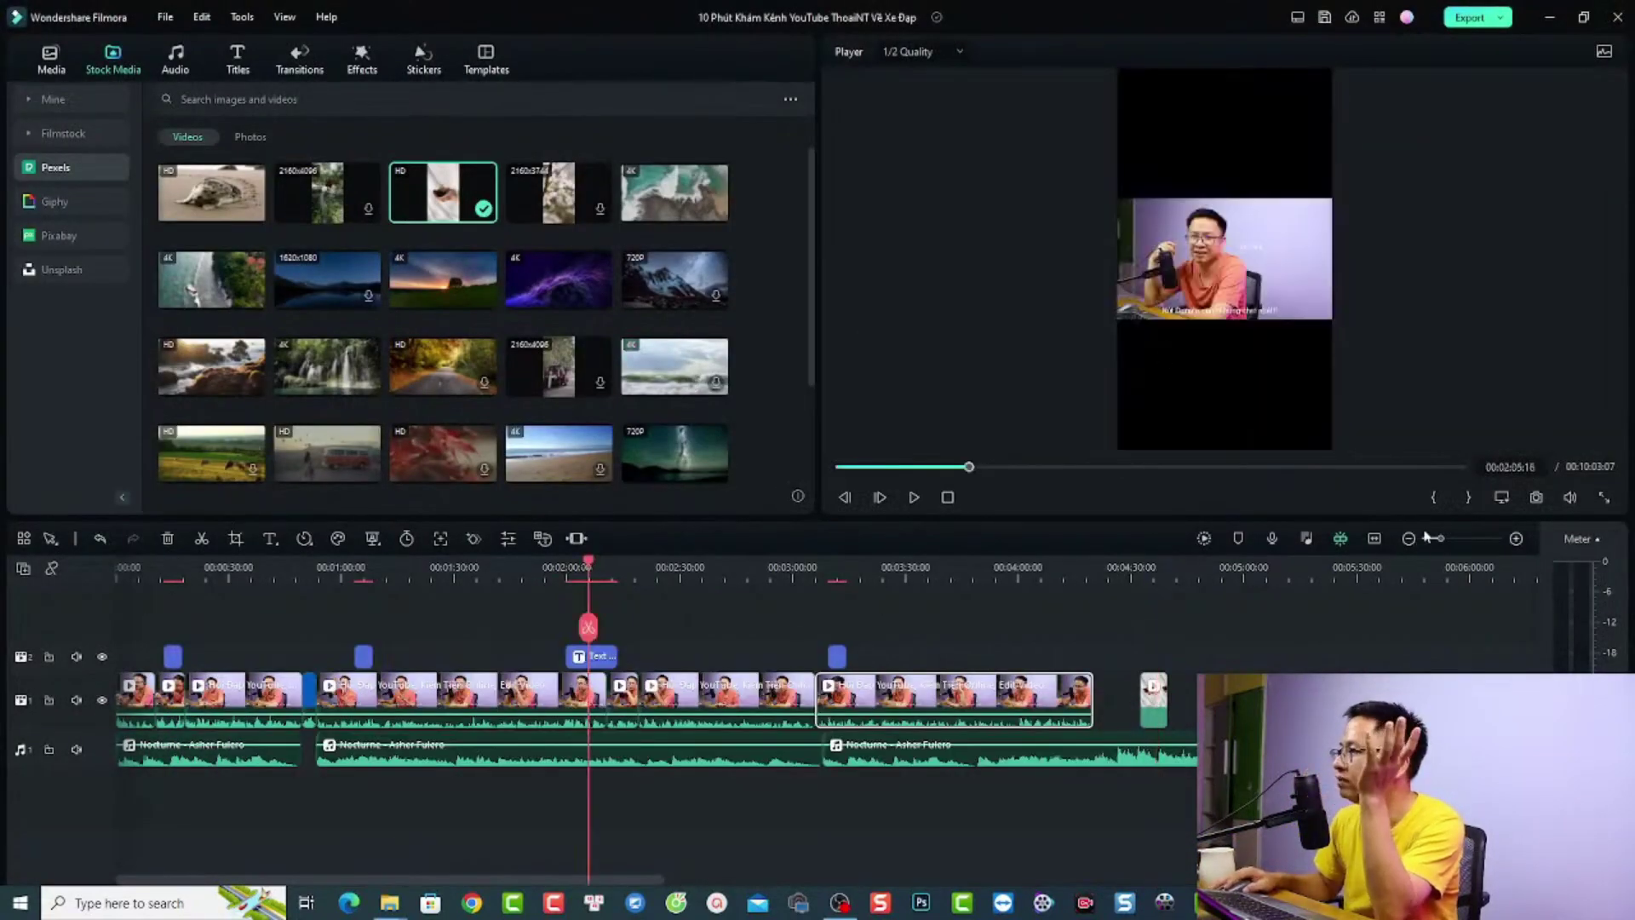
pyautogui.click(1501, 497)
pyautogui.click(1493, 535)
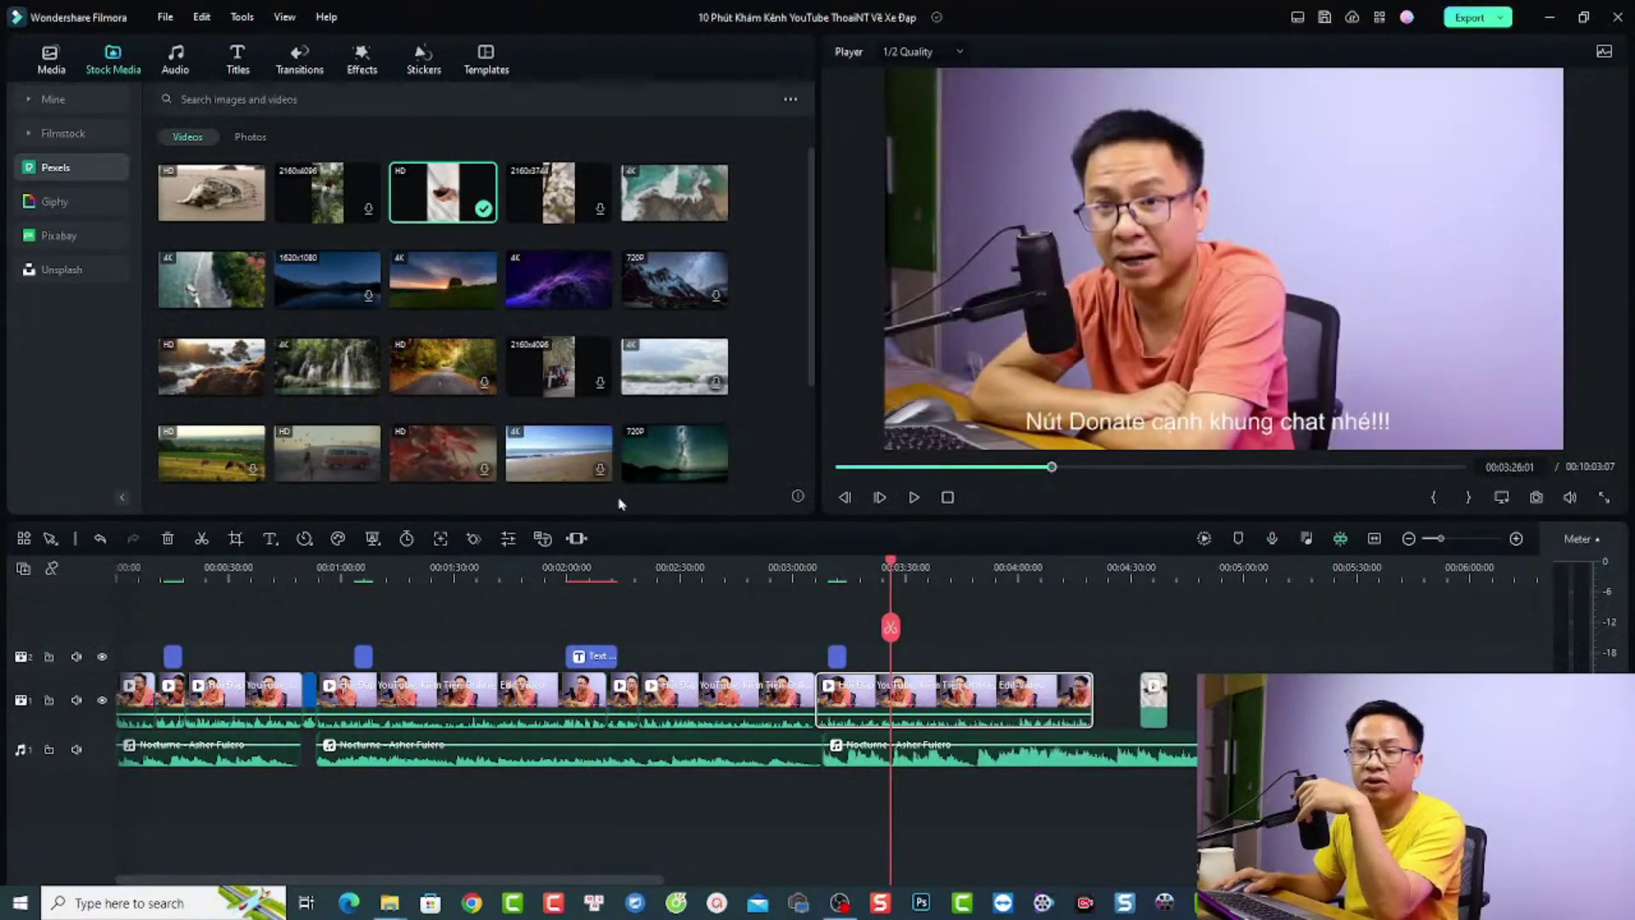
# Step: Add the Default Title to track 2 at about 3:28 and change its text to "Tiêu đề"
pyautogui.click(239, 62)
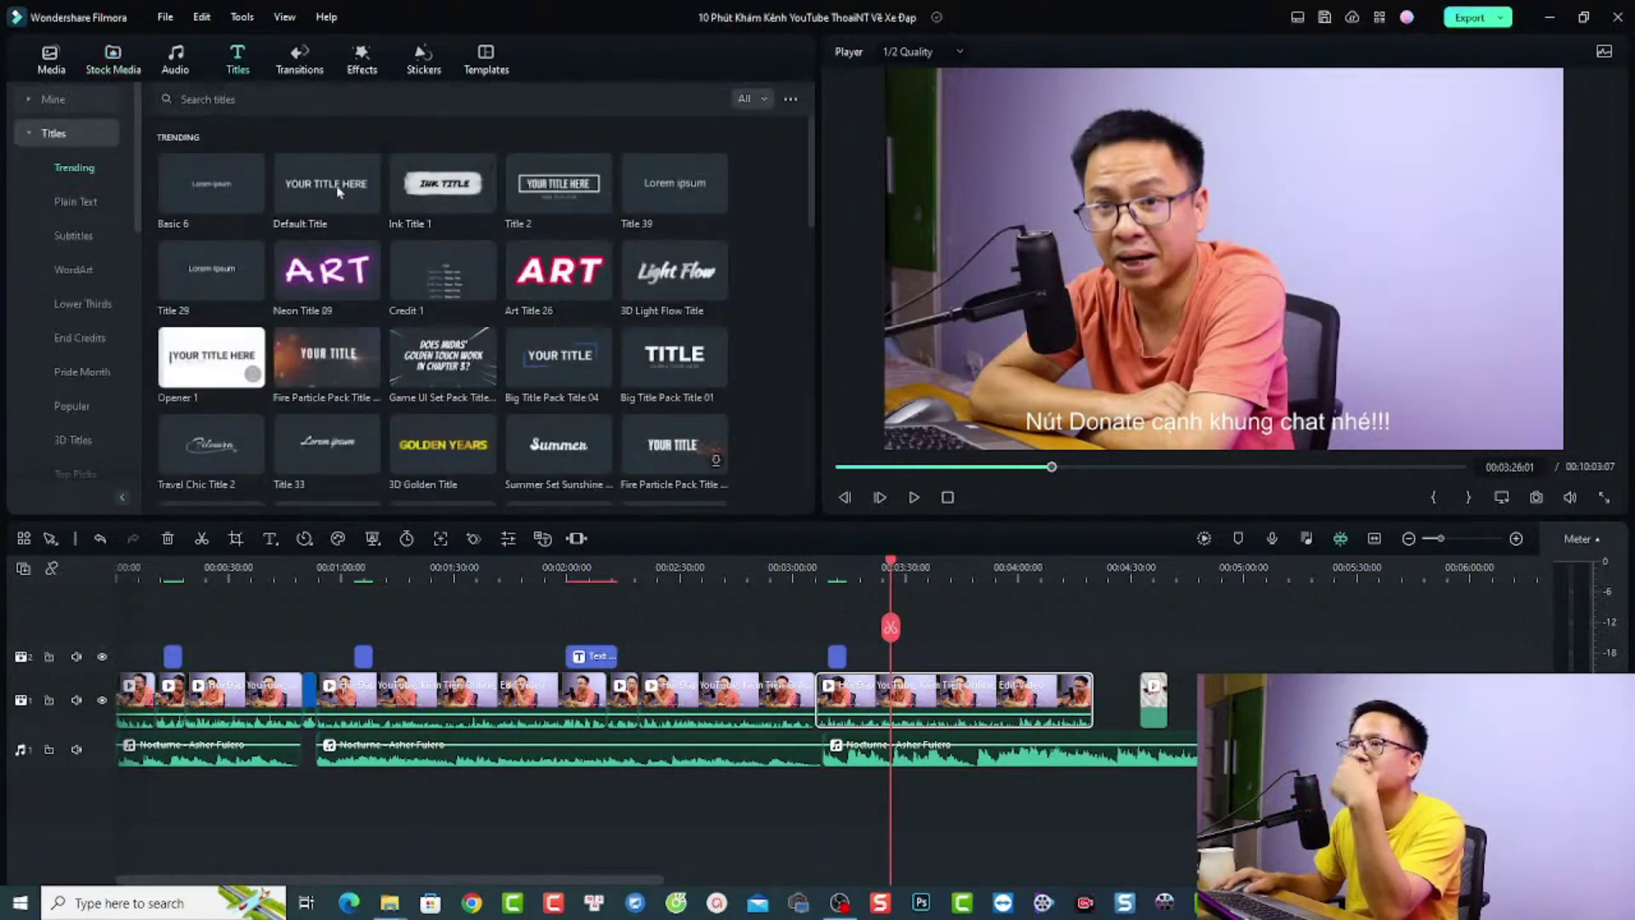
pyautogui.moveTo(338, 192); pyautogui.dragTo(901, 655)
pyautogui.doubleClick(1159, 246)
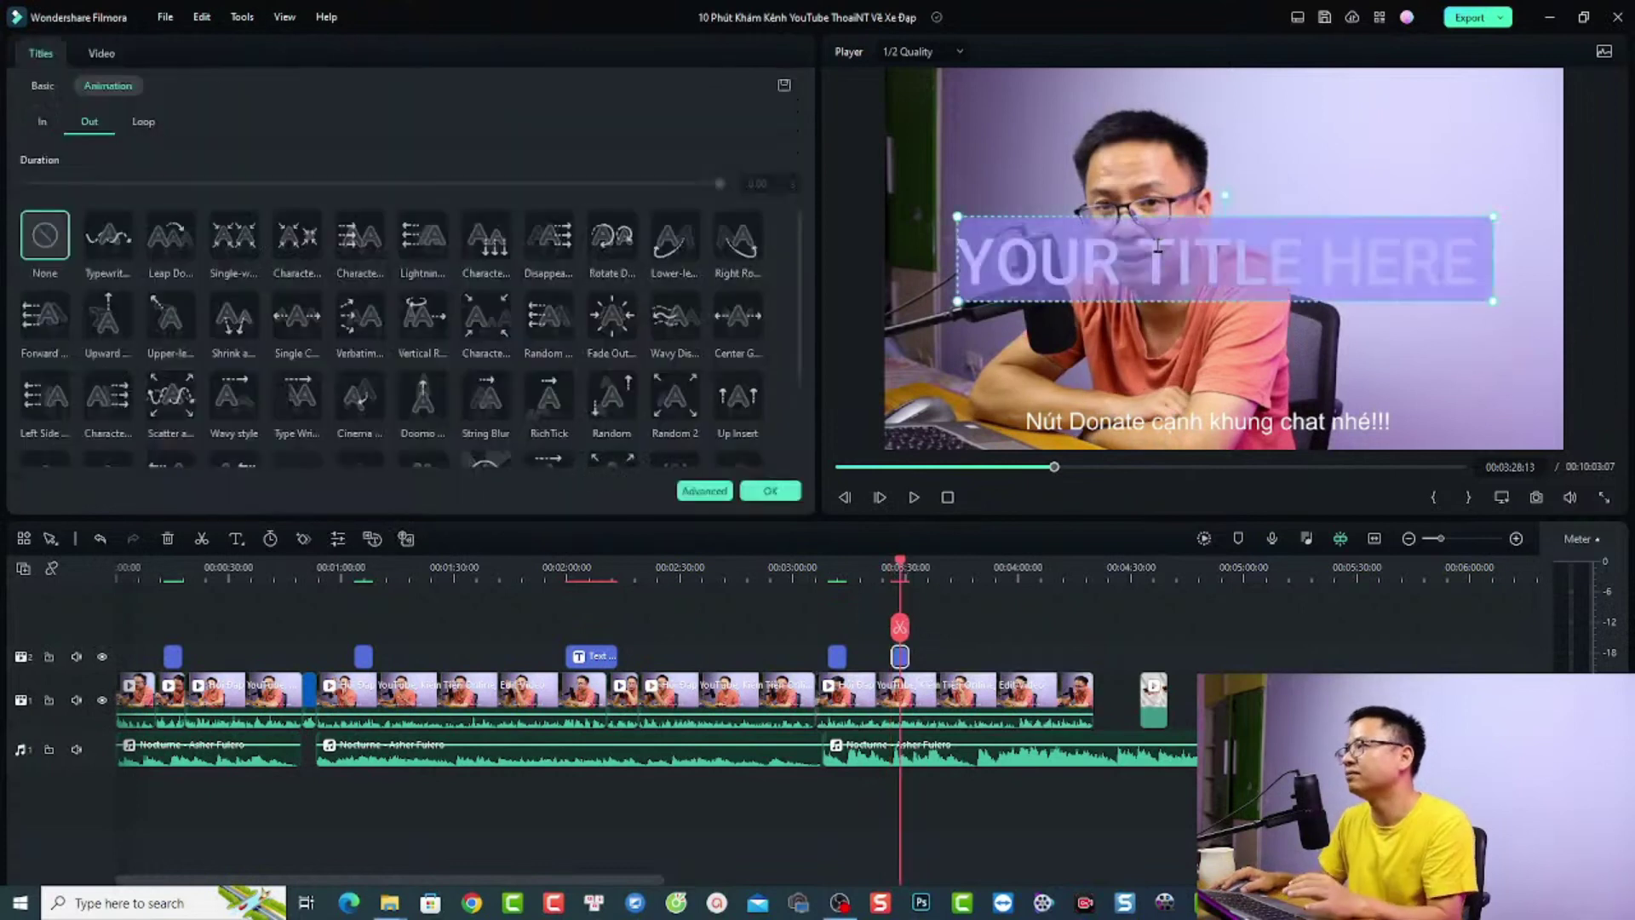
pyautogui.write('Tiêu đê')
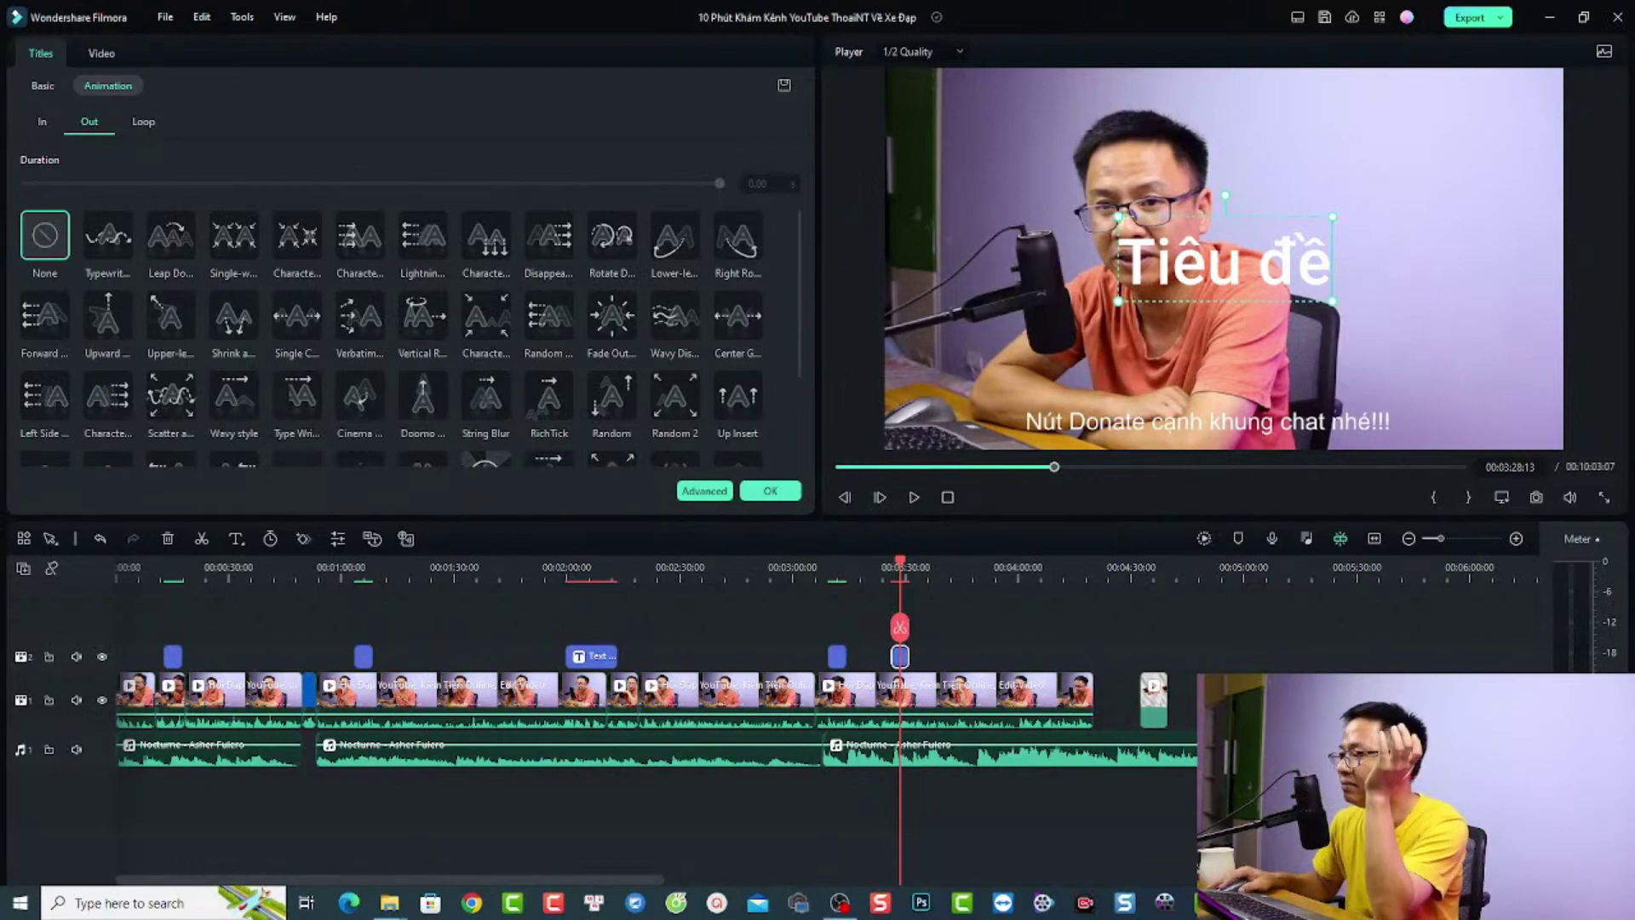
# Step: Switch to Canva in the browser and create a new custom-size design of 1920 × 1080 px
pyautogui.hotkey('alt', 'Tab')
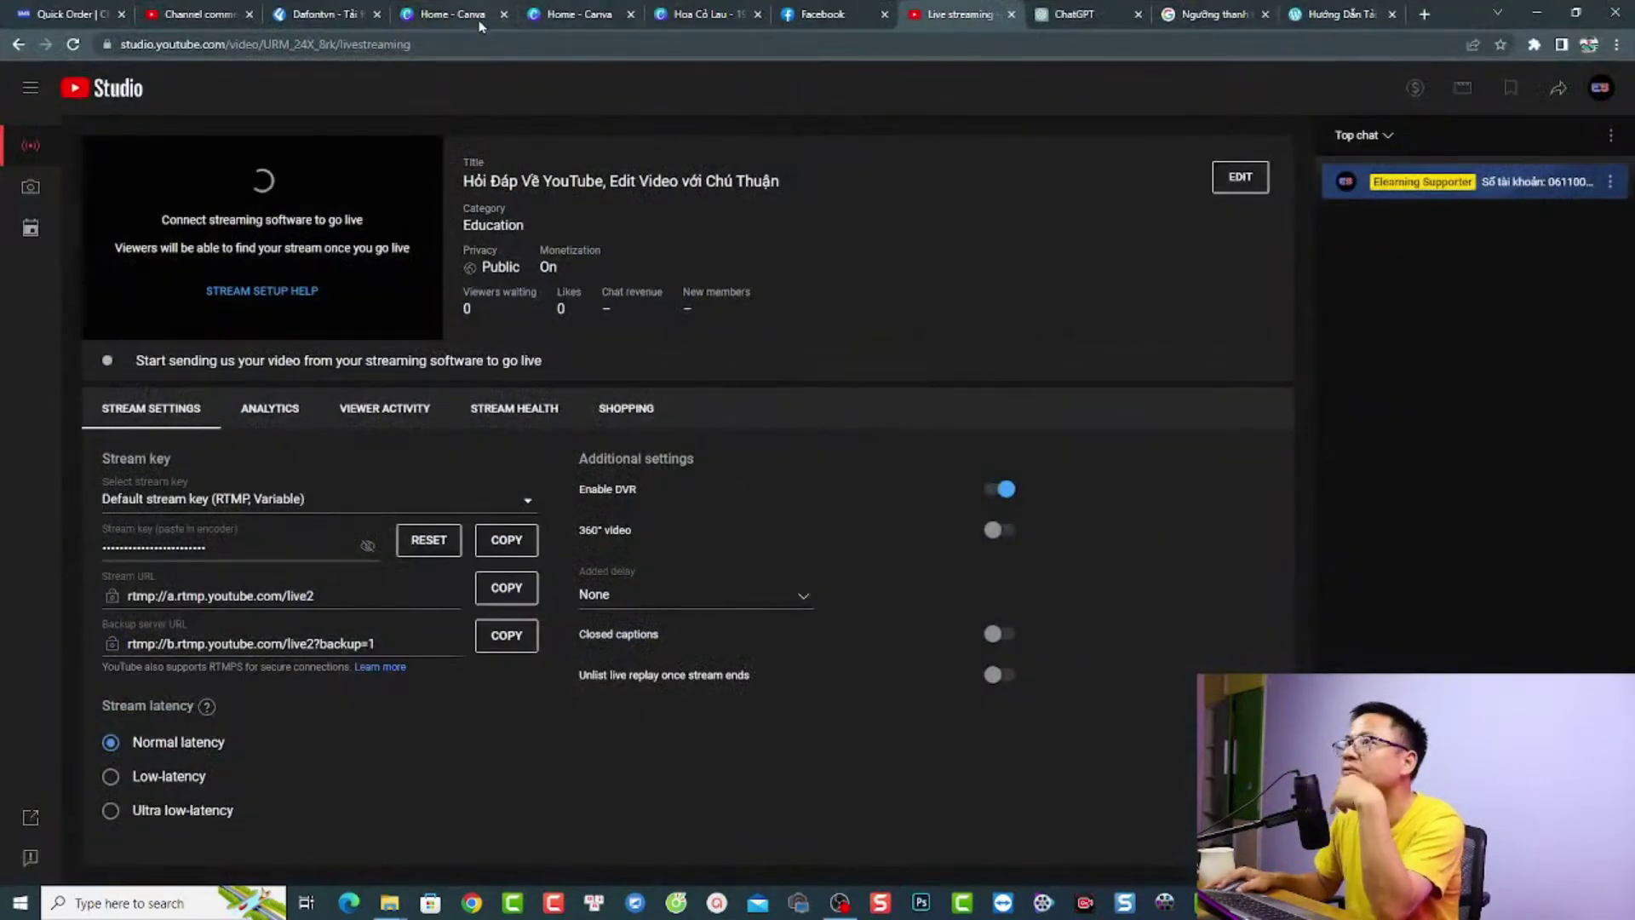
pyautogui.click(562, 16)
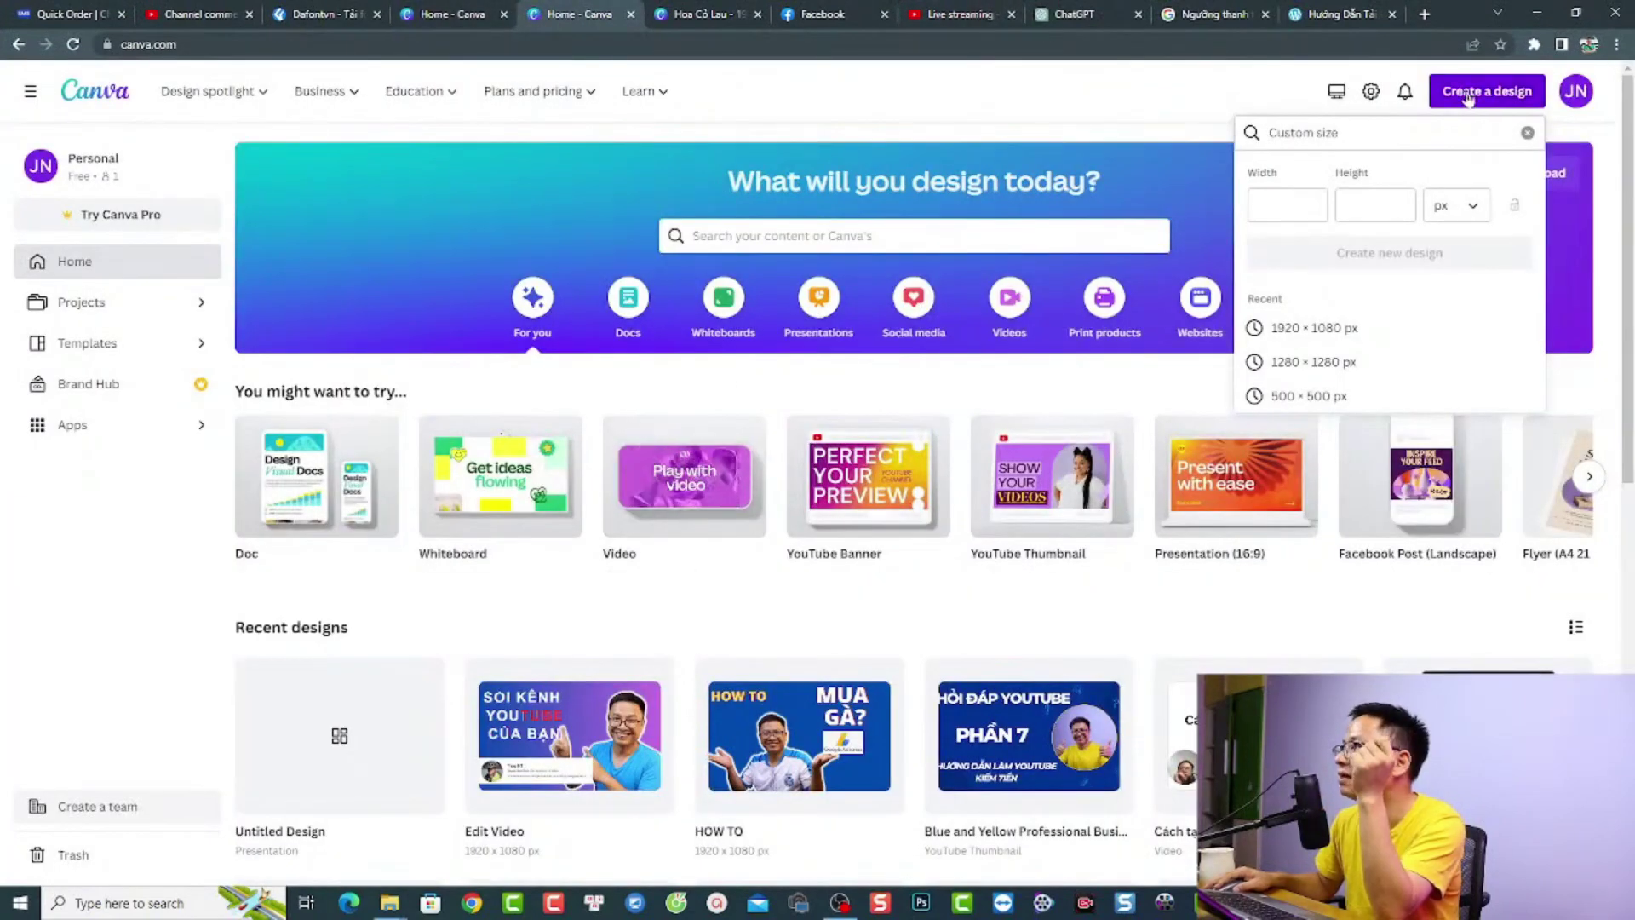
pyautogui.click(1466, 93)
pyautogui.click(1466, 93)
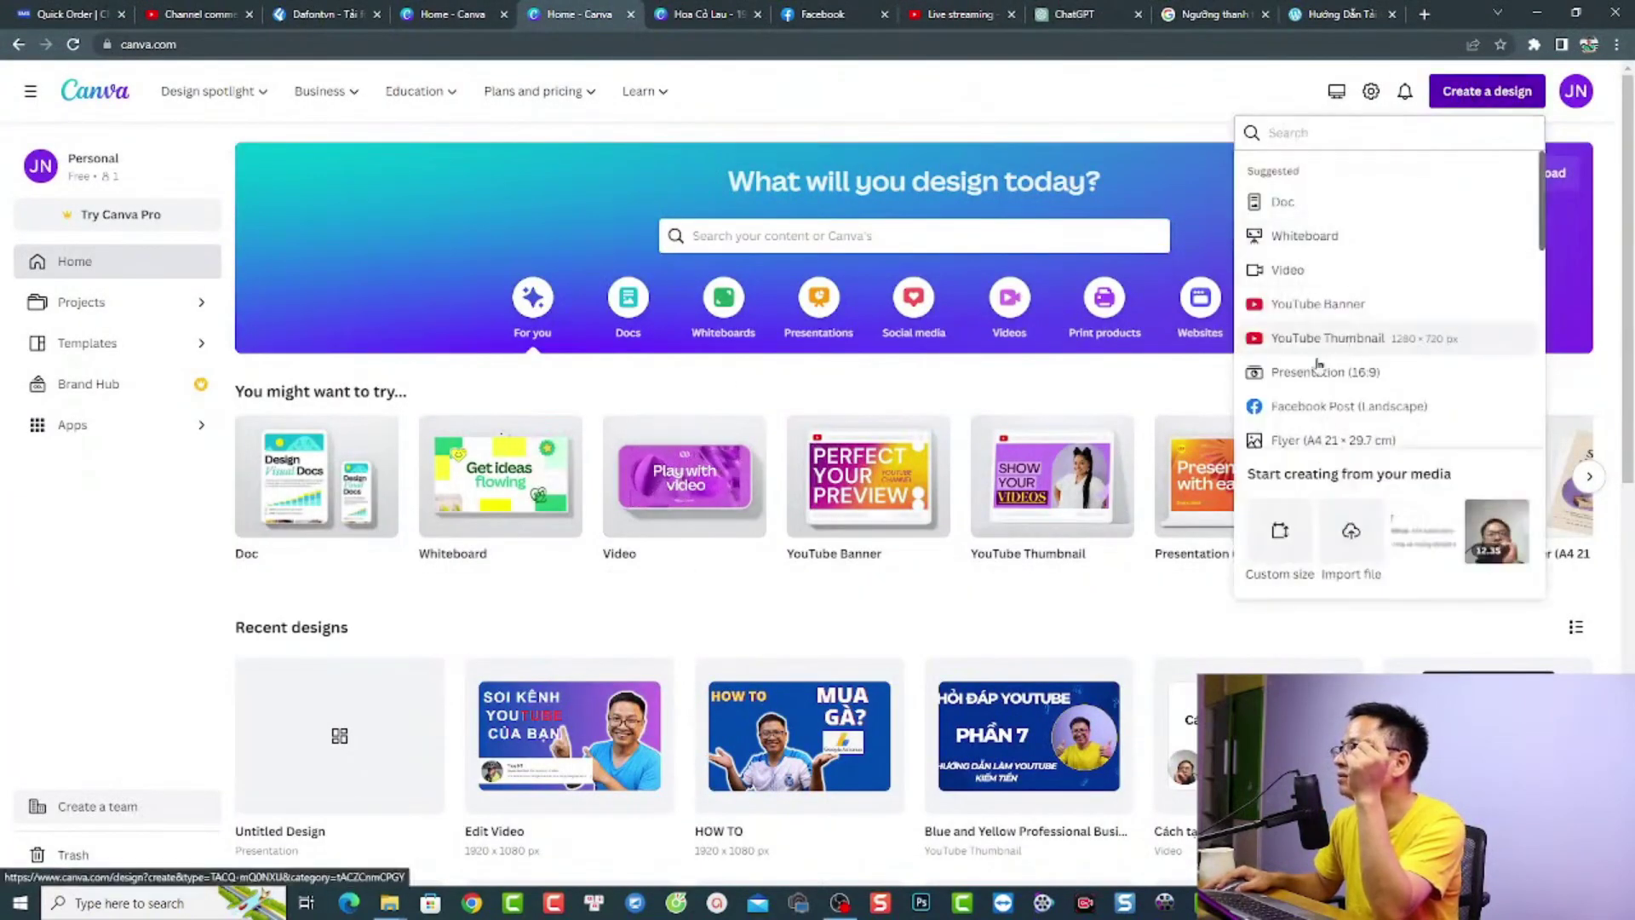
pyautogui.scroll(-5, 1318, 375)
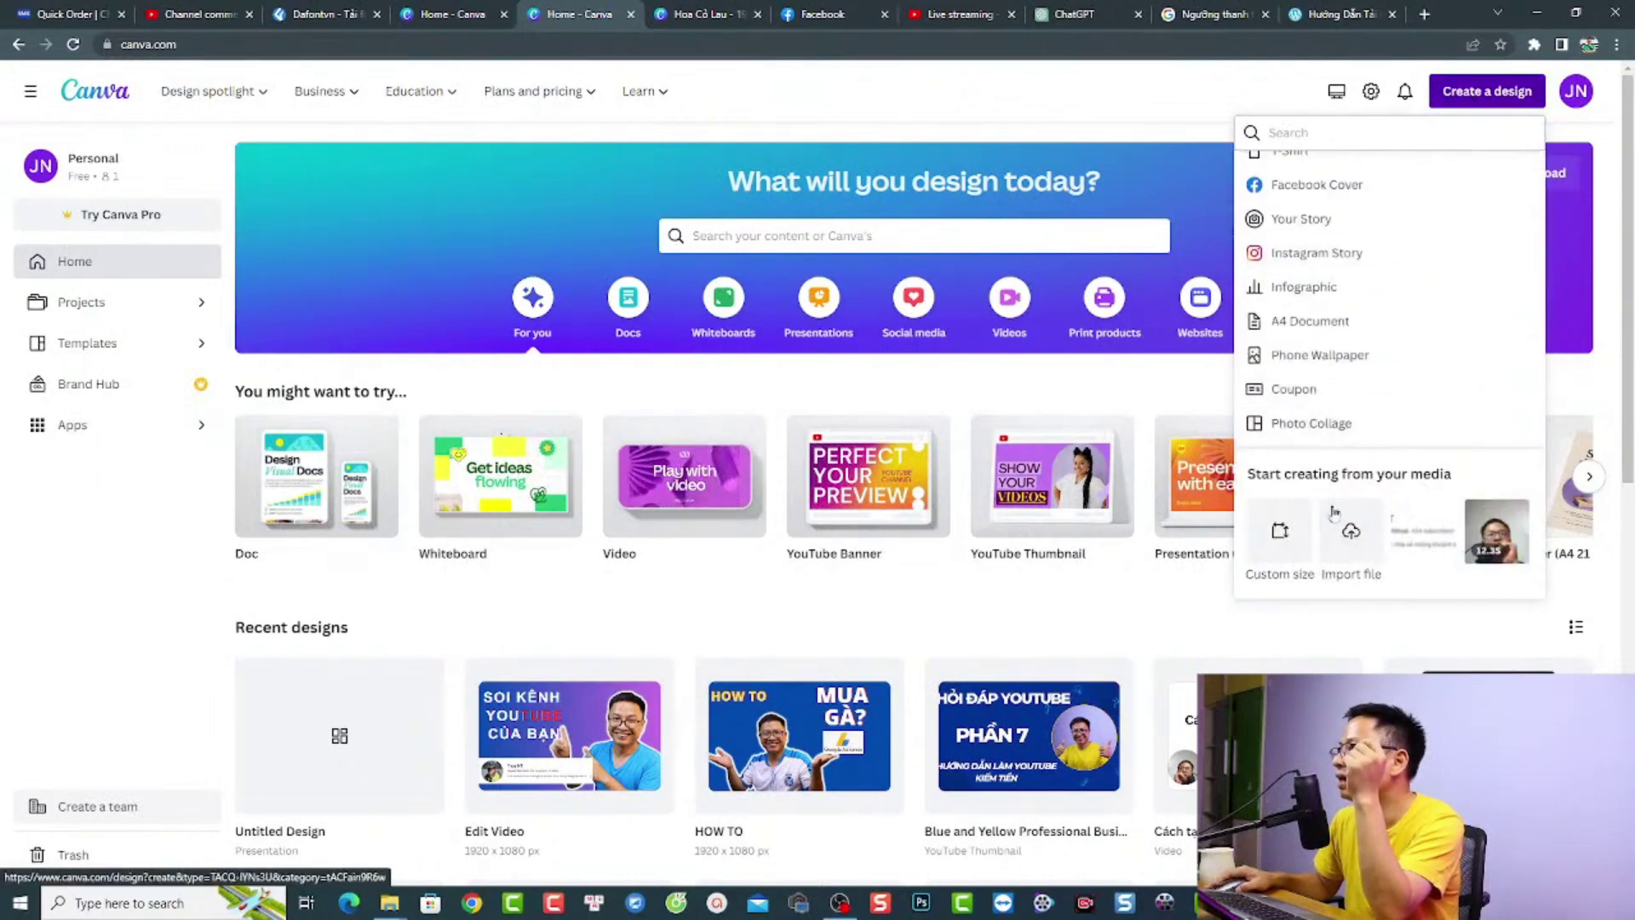
pyautogui.click(1280, 528)
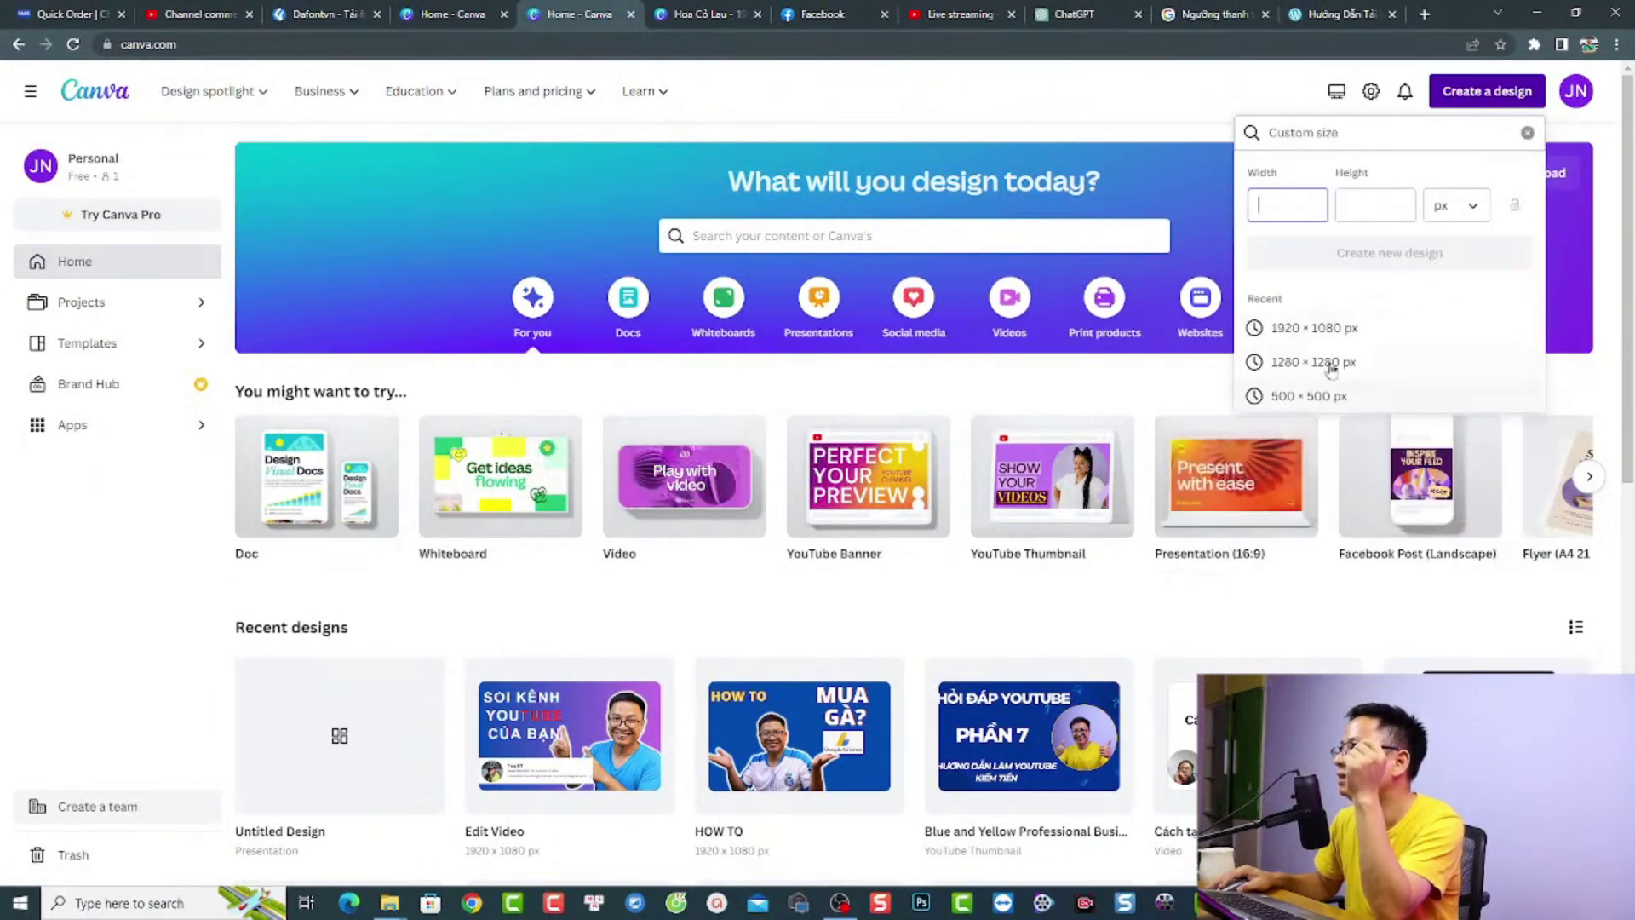
pyautogui.click(1307, 328)
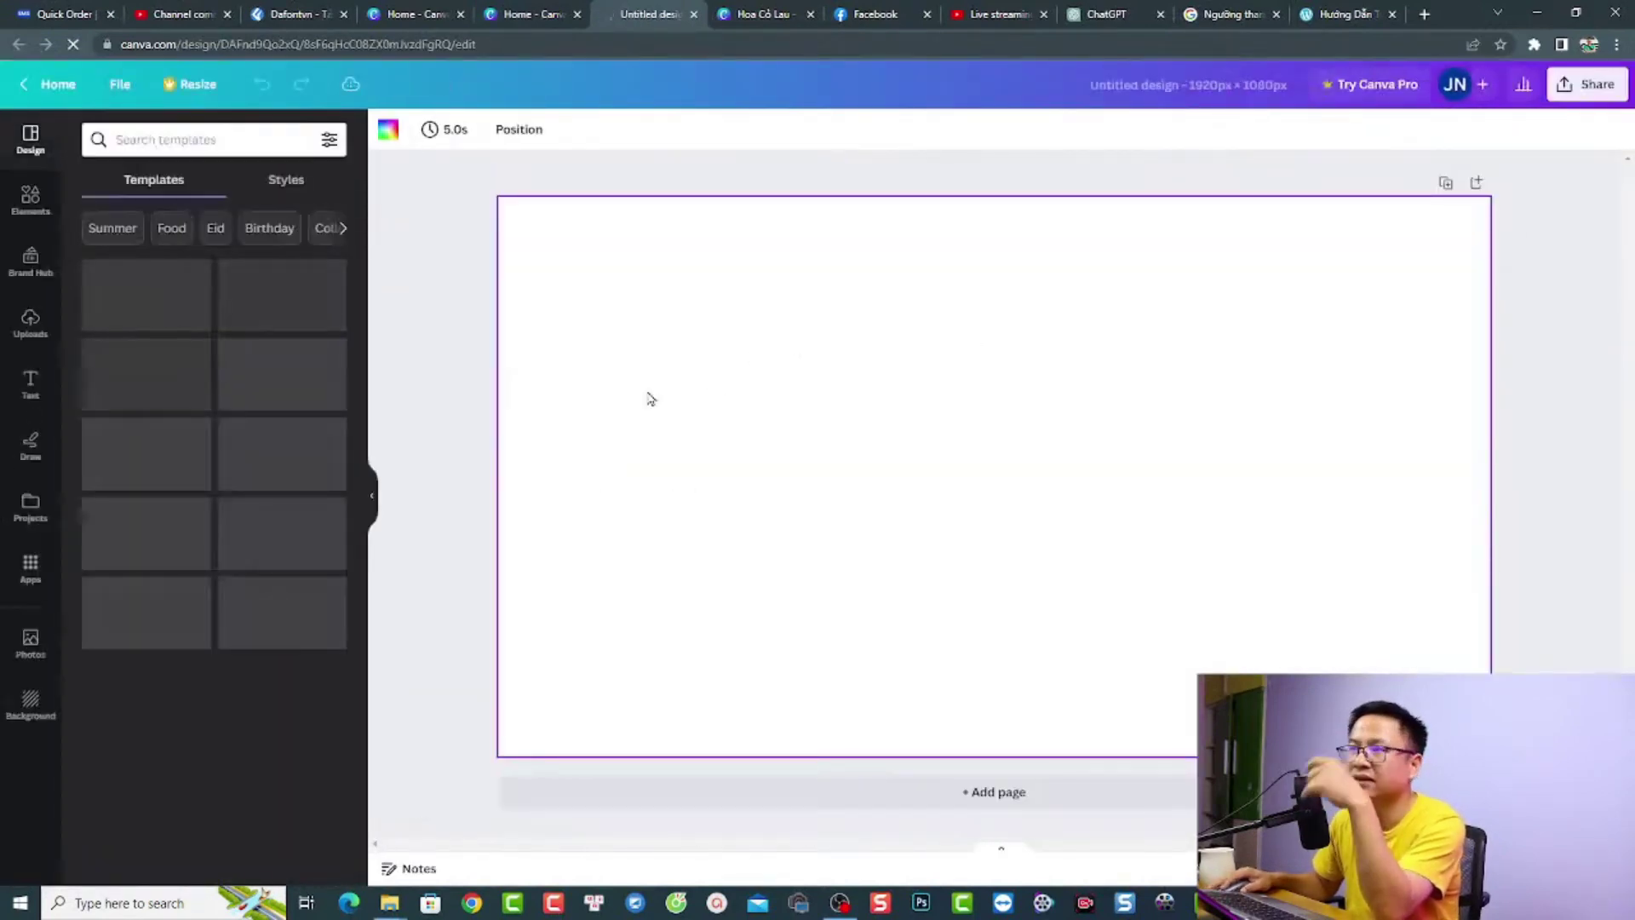
# Step: Make the page background black and add the "November 2019 / 1,286 / New Documents Created" font combination at its centre
pyautogui.click(387, 129)
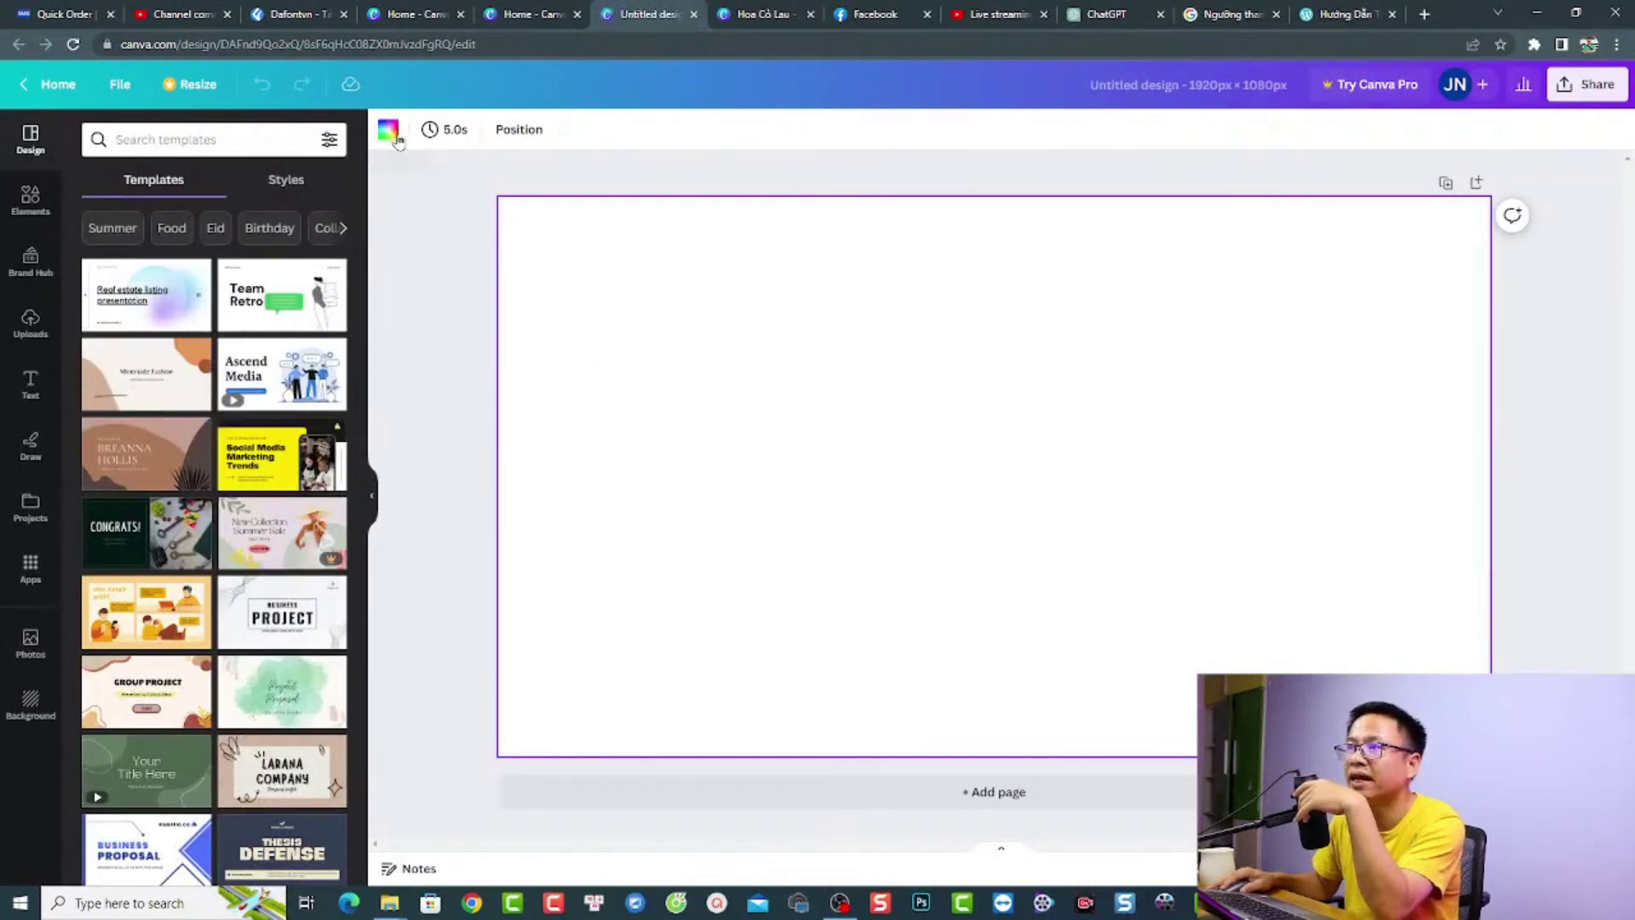
pyautogui.click(100, 437)
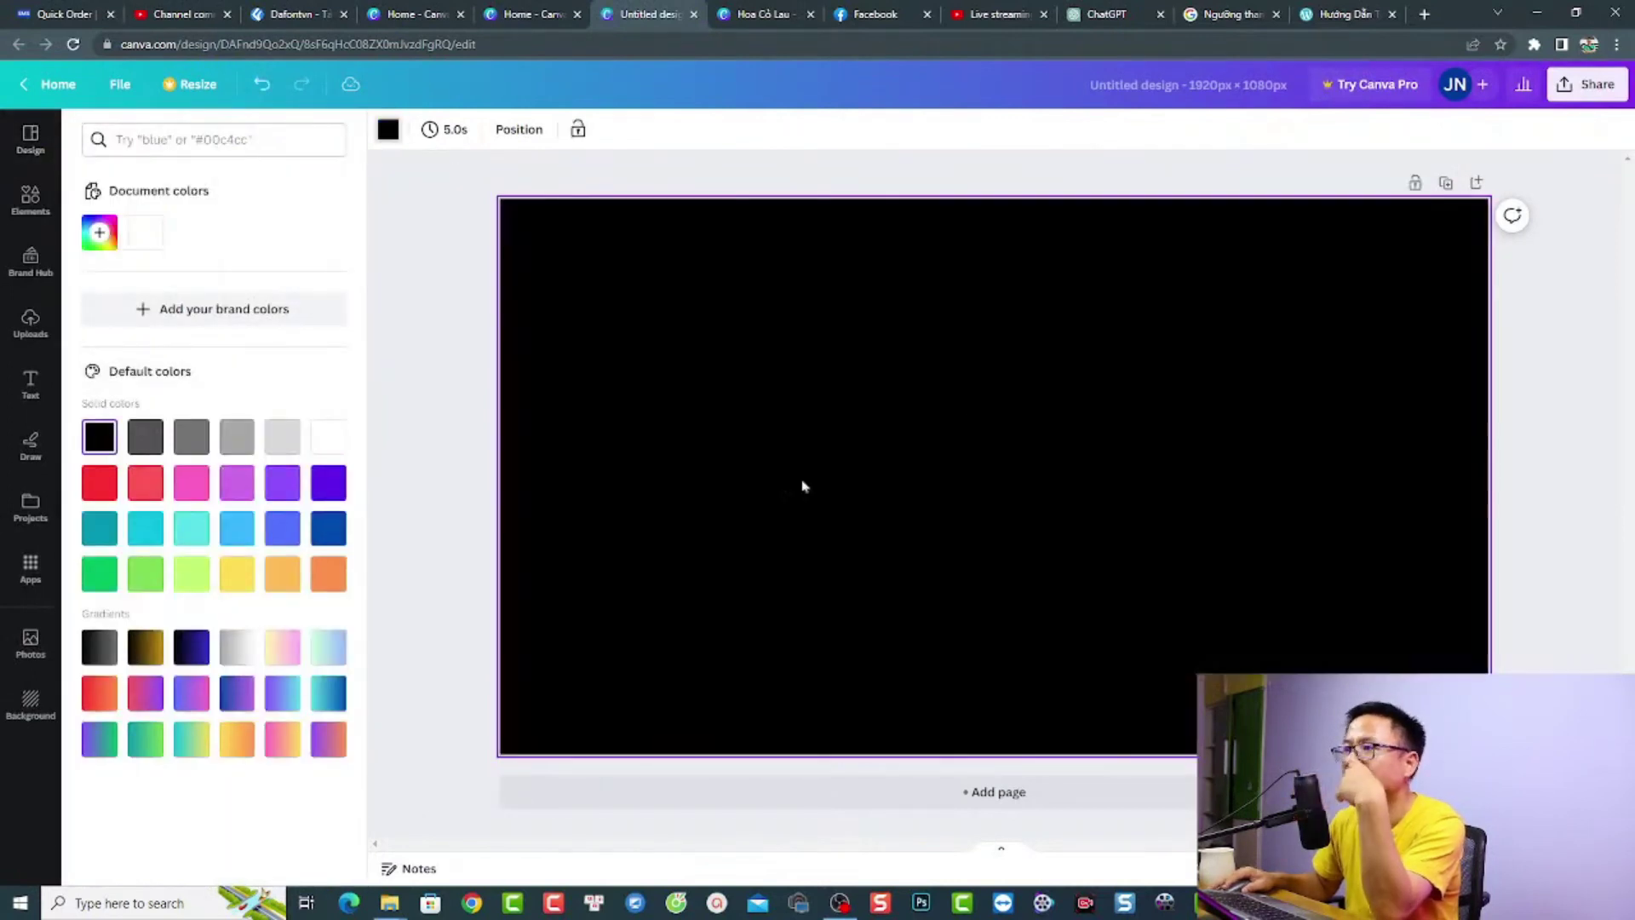
pyautogui.click(31, 385)
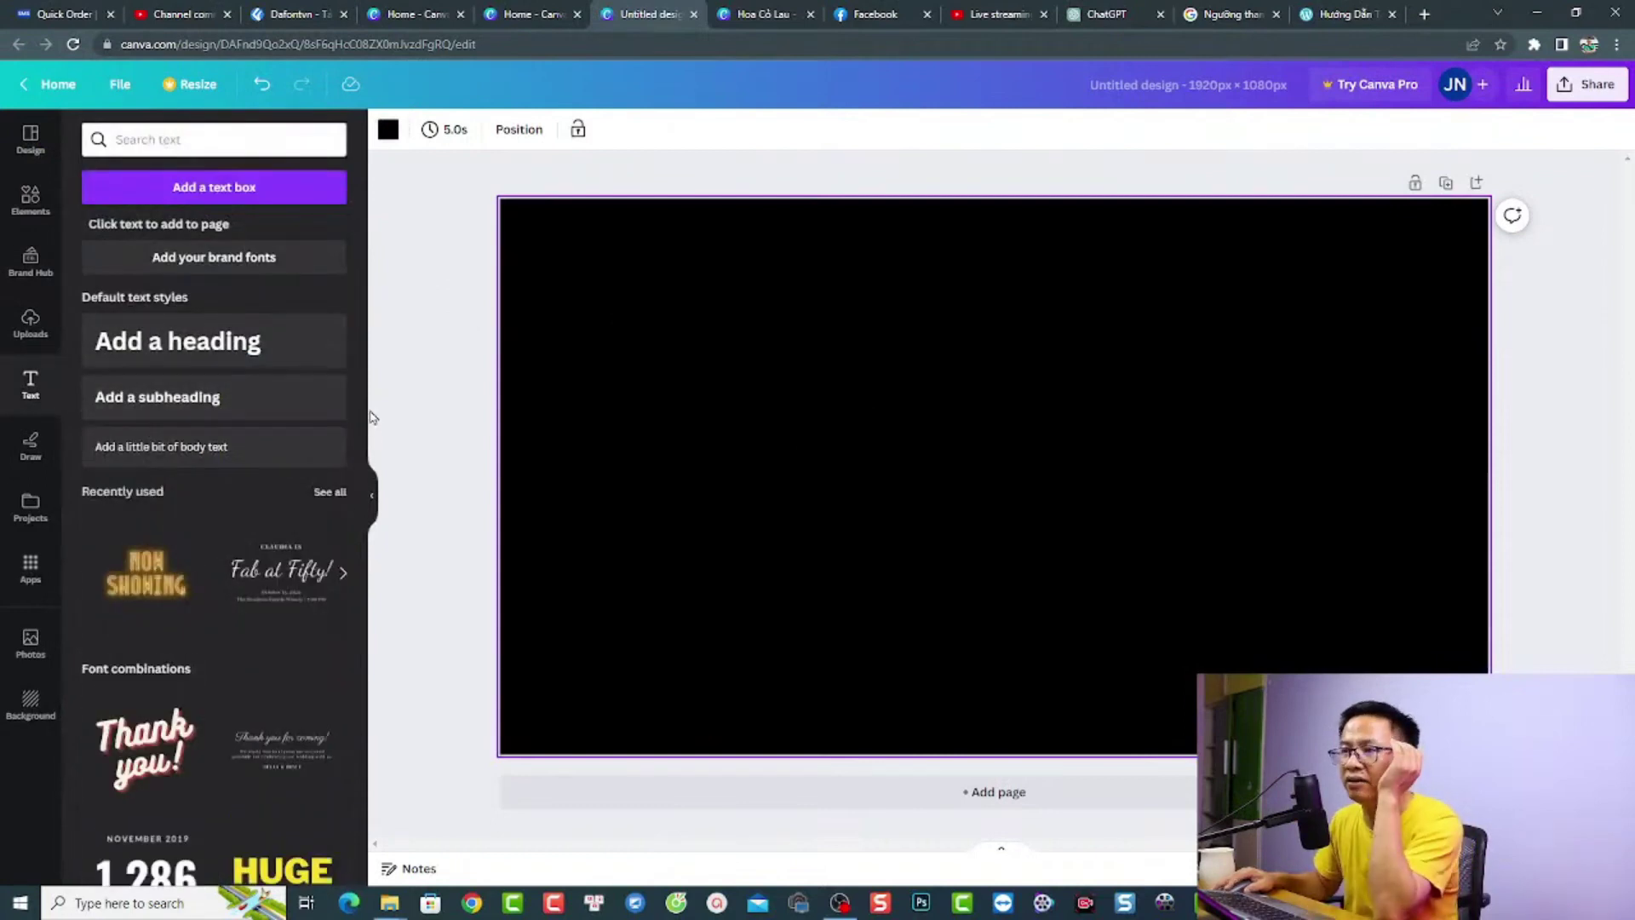
pyautogui.moveTo(362, 407); pyautogui.dragTo(351, 610)
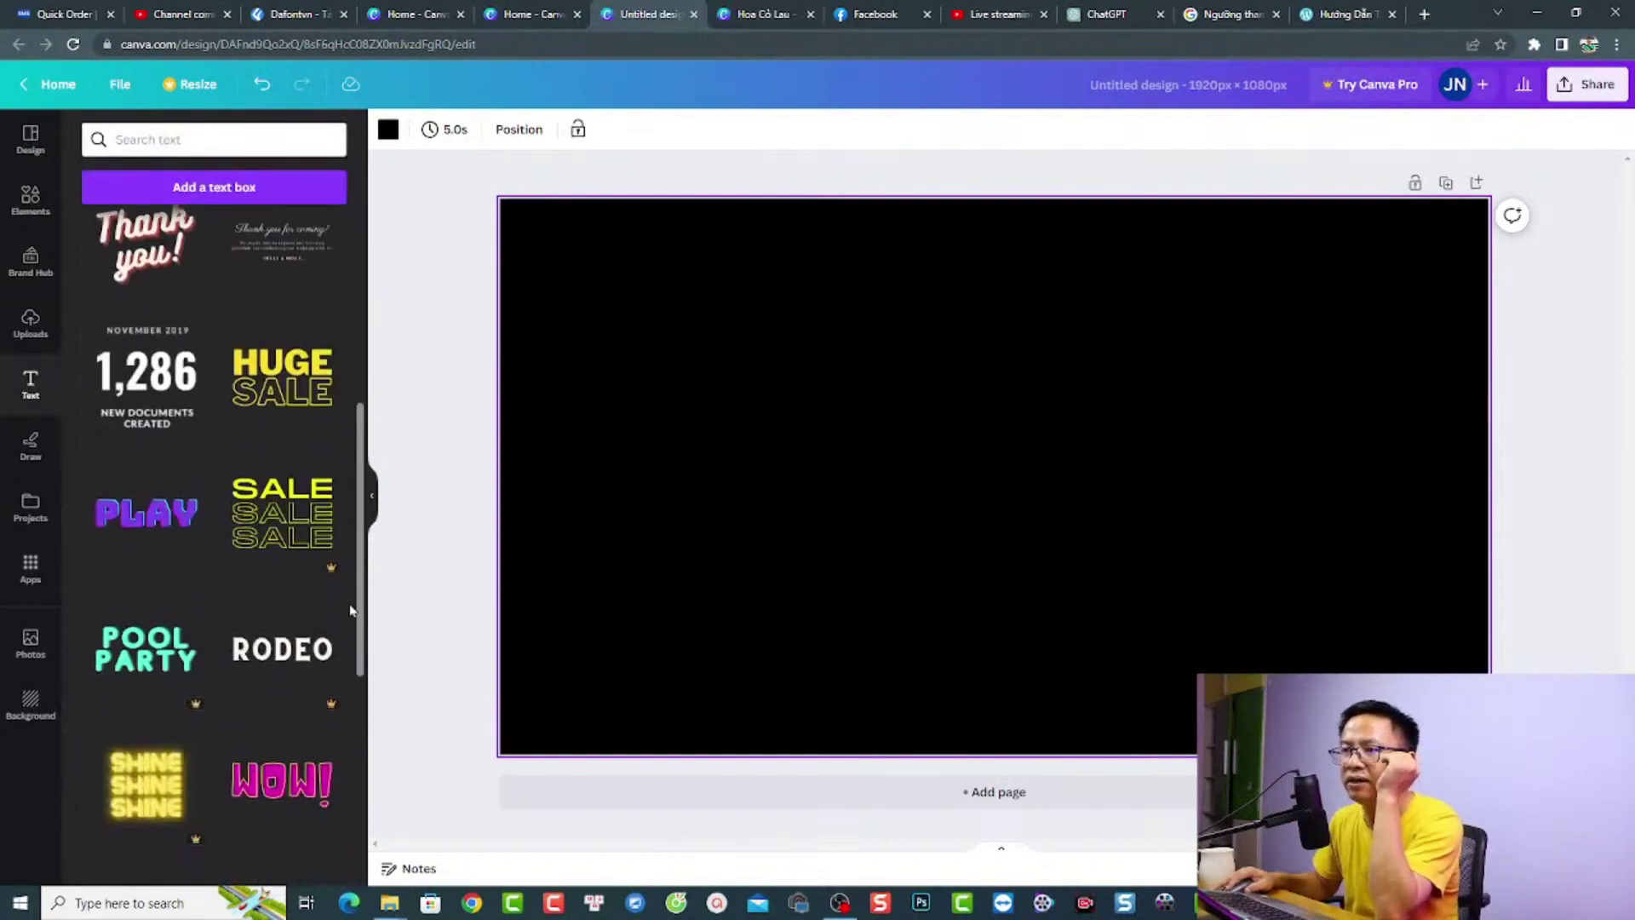
pyautogui.click(184, 385)
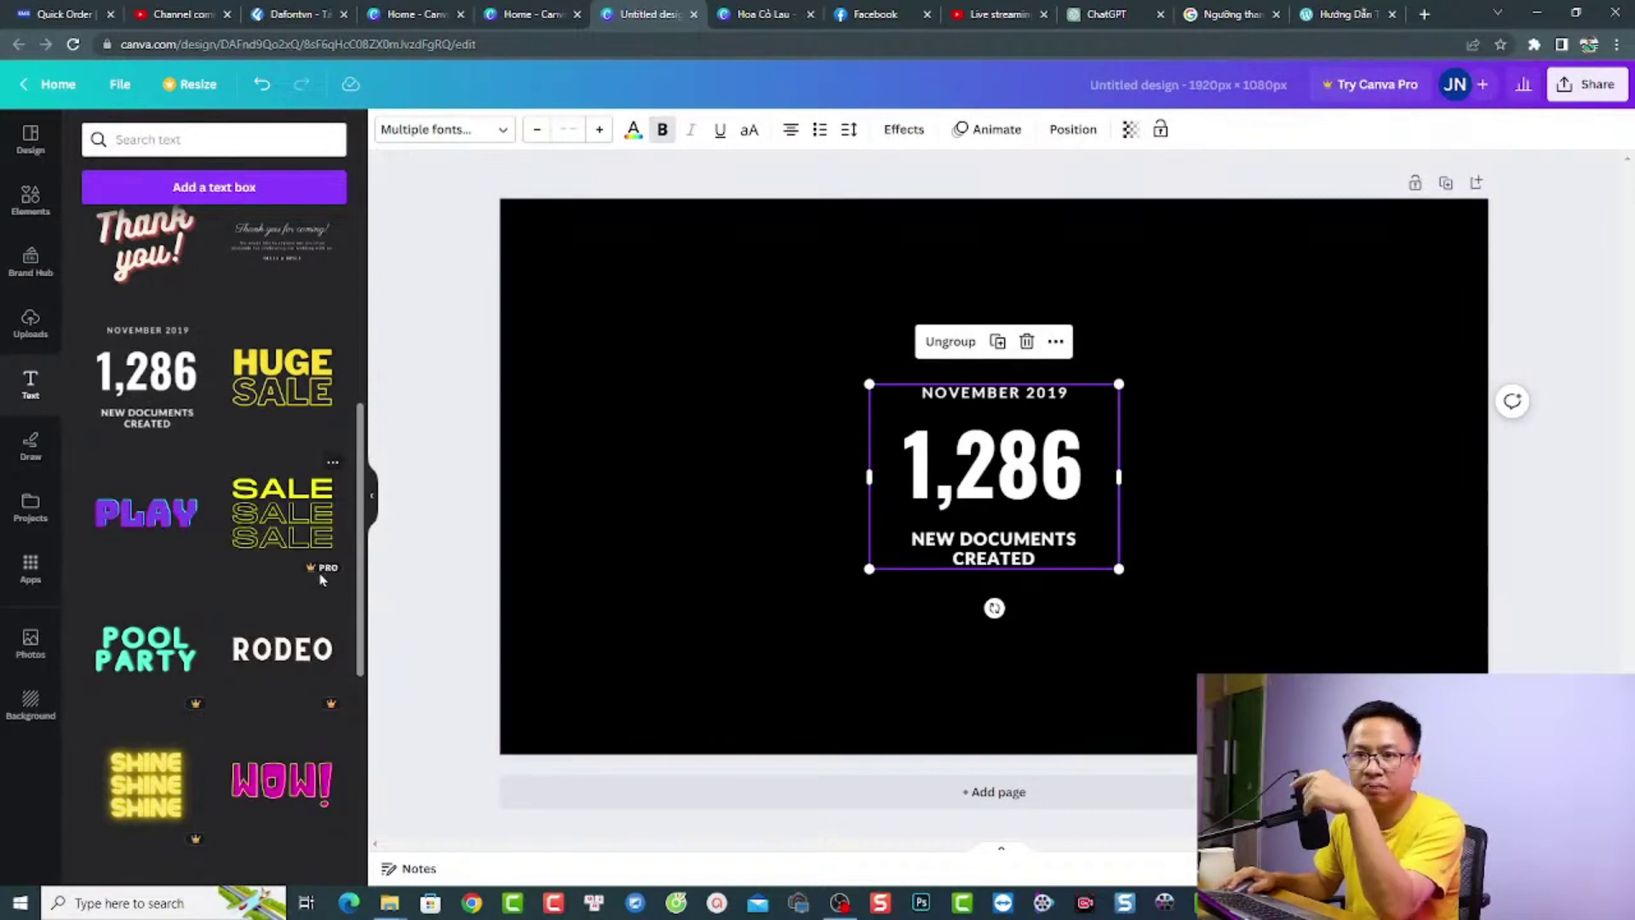
pyautogui.click(779, 561)
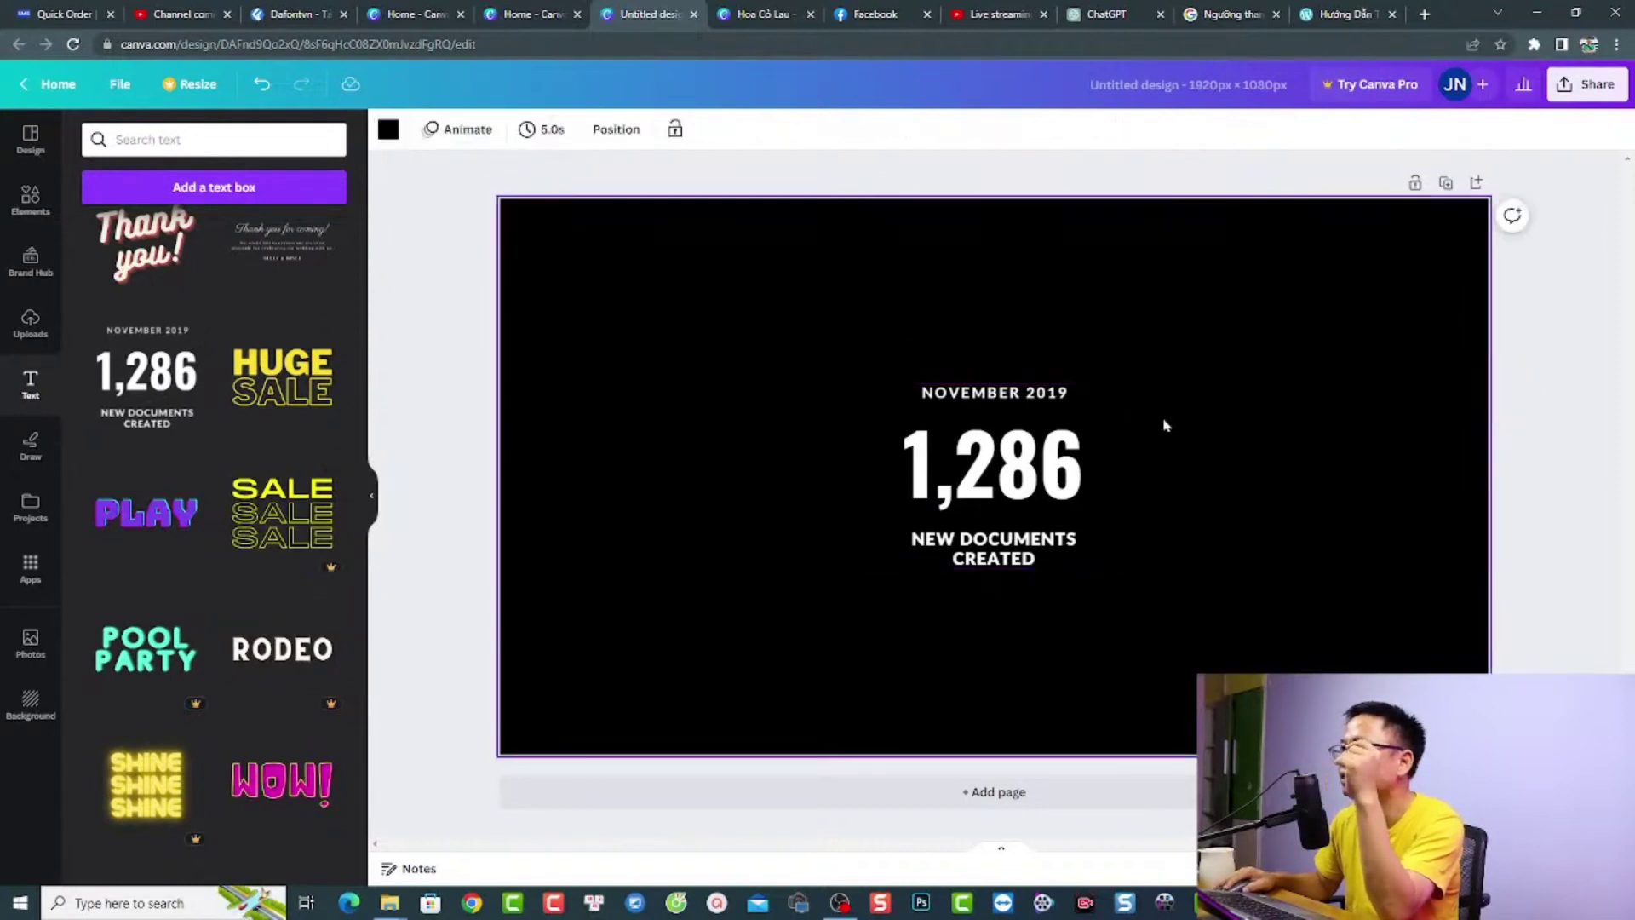
pyautogui.click(1027, 479)
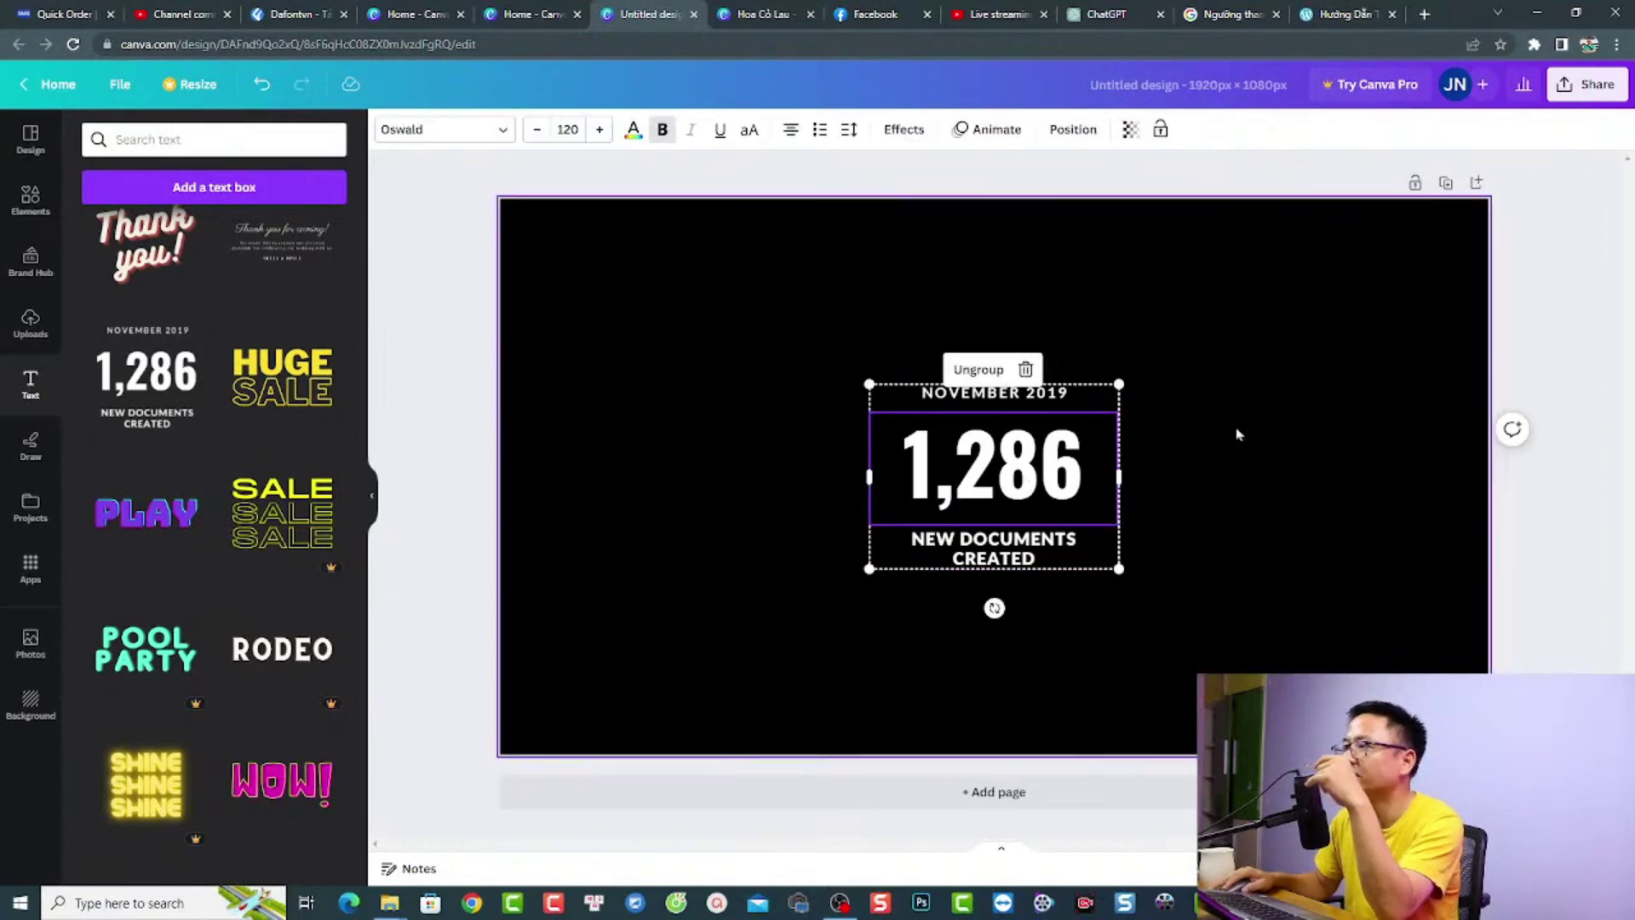
pyautogui.click(1343, 456)
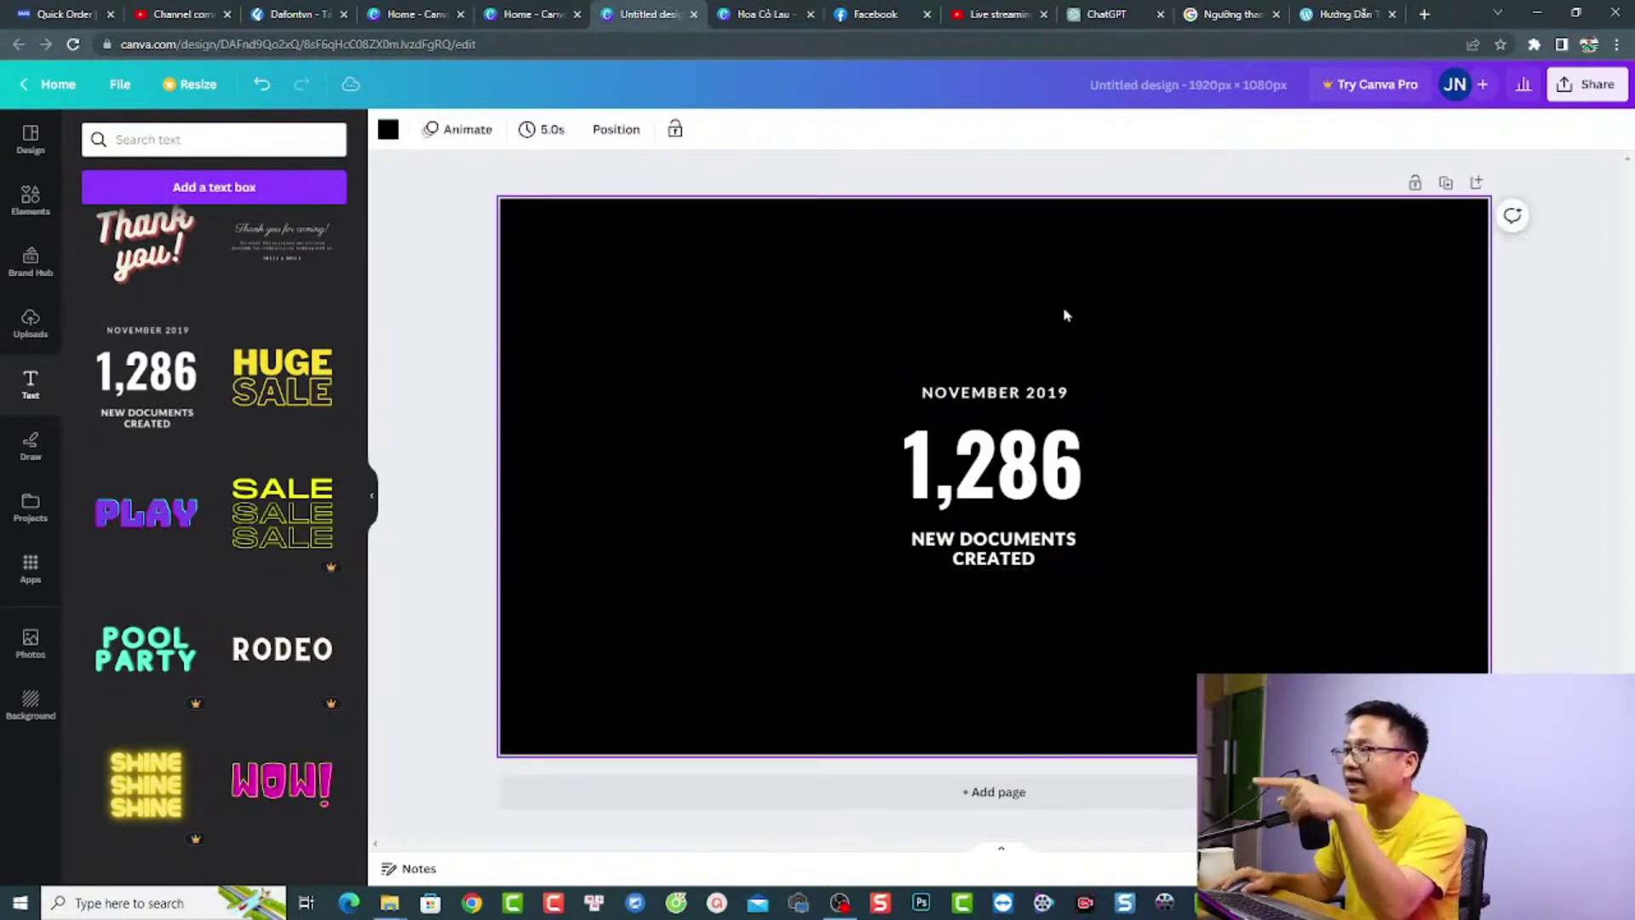
# Step: Download the Canva design as a PNG file at 1,920 × 1,080 px
pyautogui.click(1587, 83)
pyautogui.click(1357, 518)
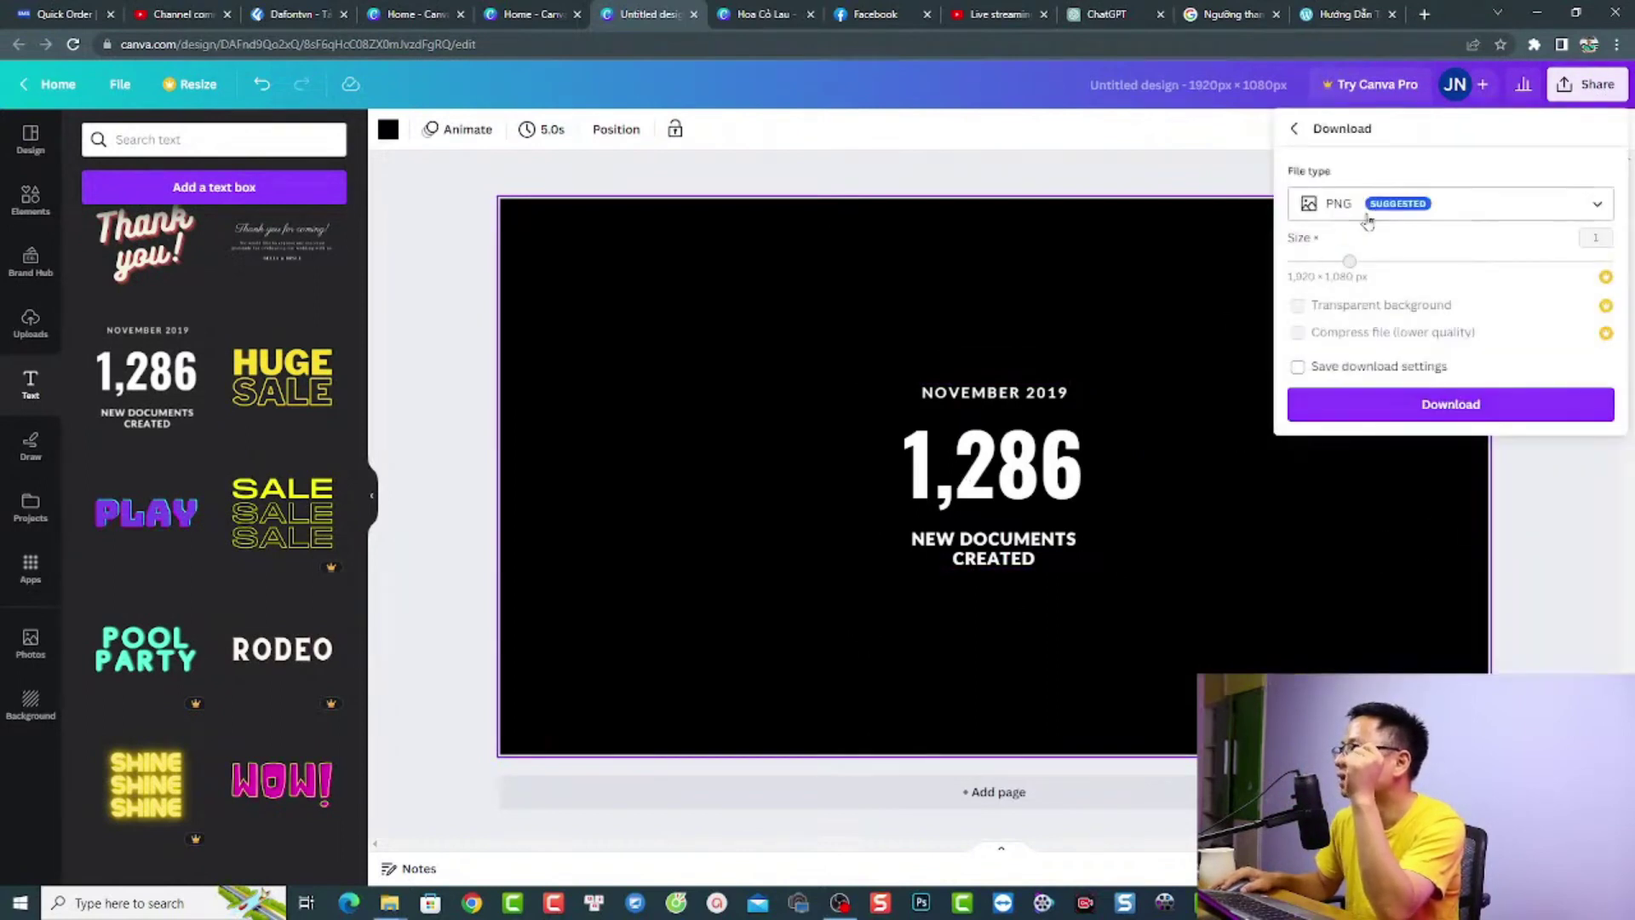
pyautogui.click(1427, 412)
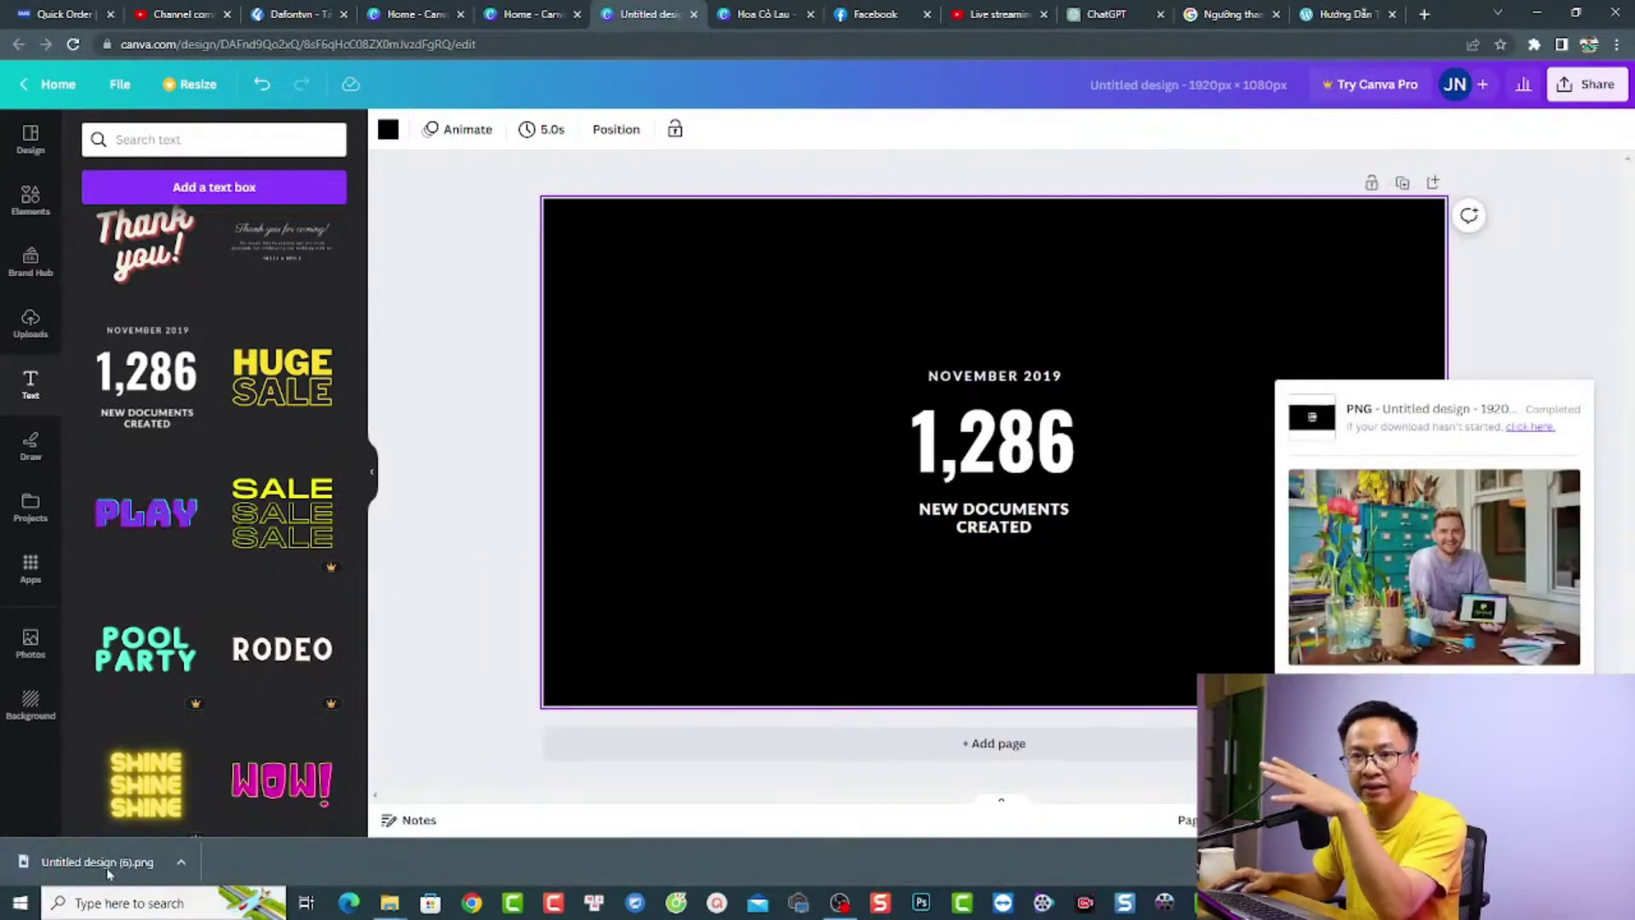
# Step: Bring the downloaded Untitled design (6).png into Filmora and place it on track 2 at about 3:42
pyautogui.moveTo(92, 872); pyautogui.dragTo(213, 408)
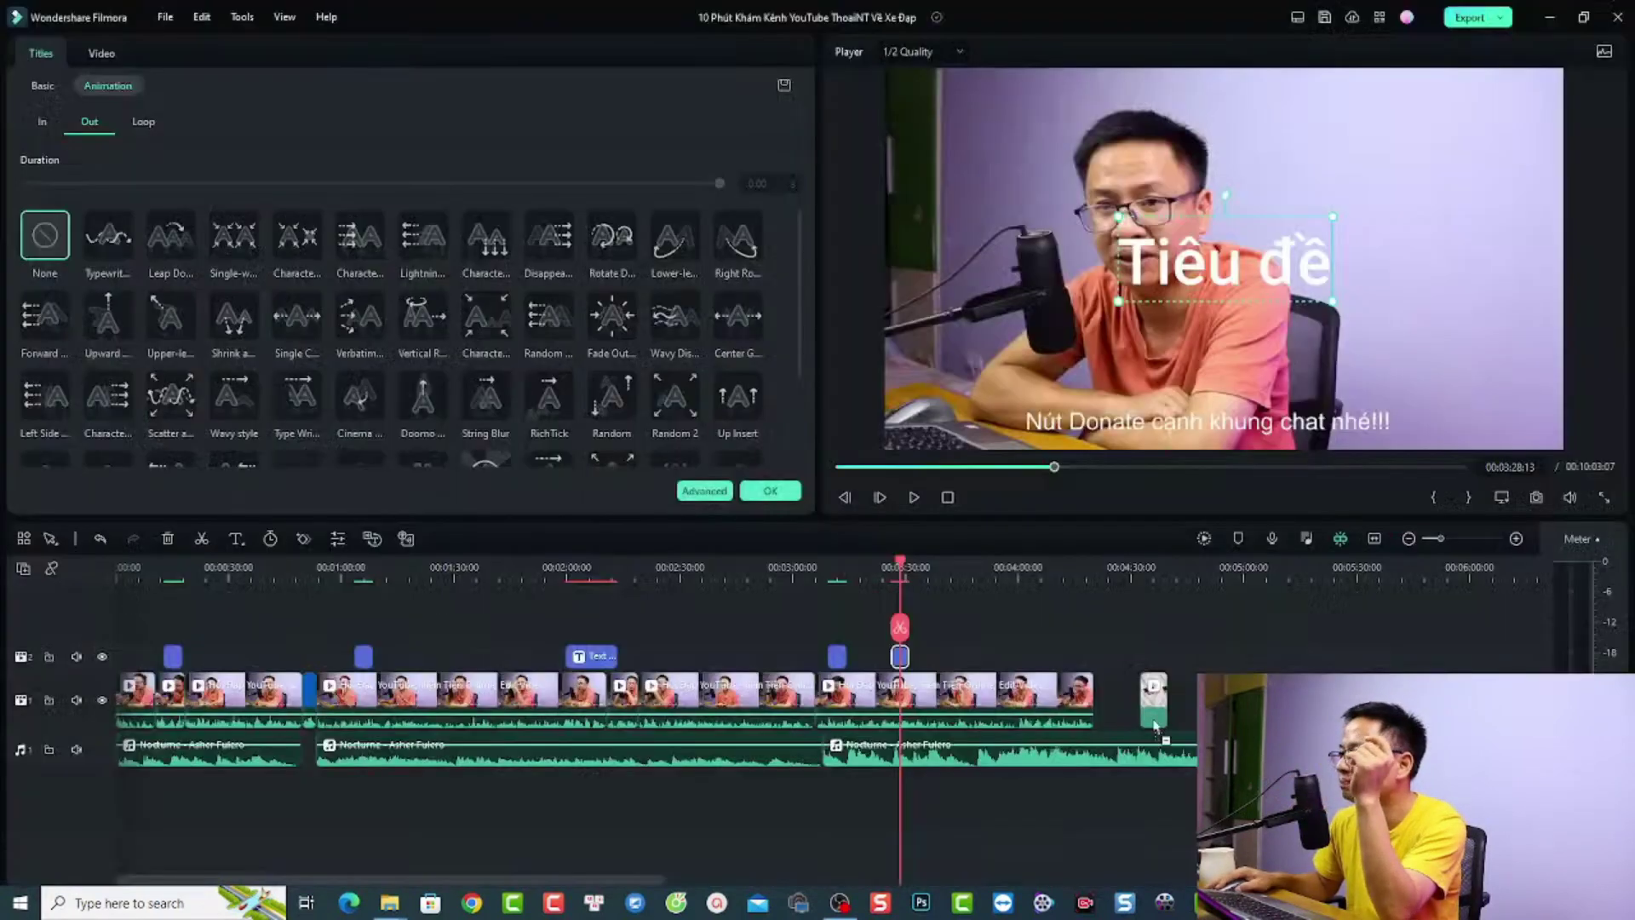
pyautogui.moveTo(1155, 725); pyautogui.dragTo(952, 649)
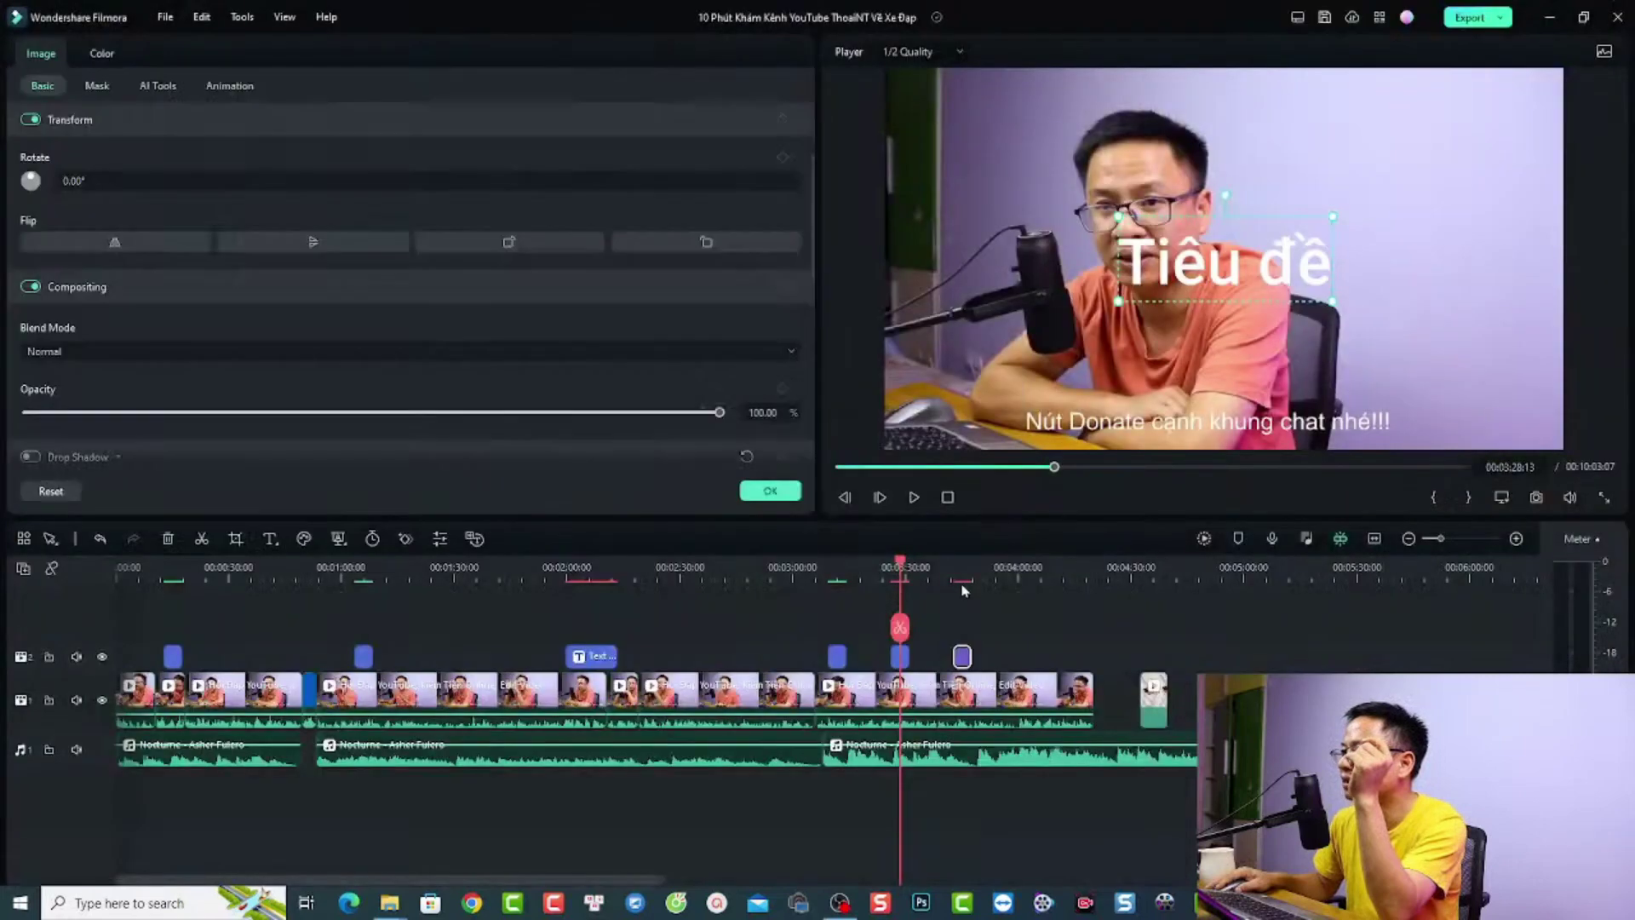
pyautogui.click(962, 656)
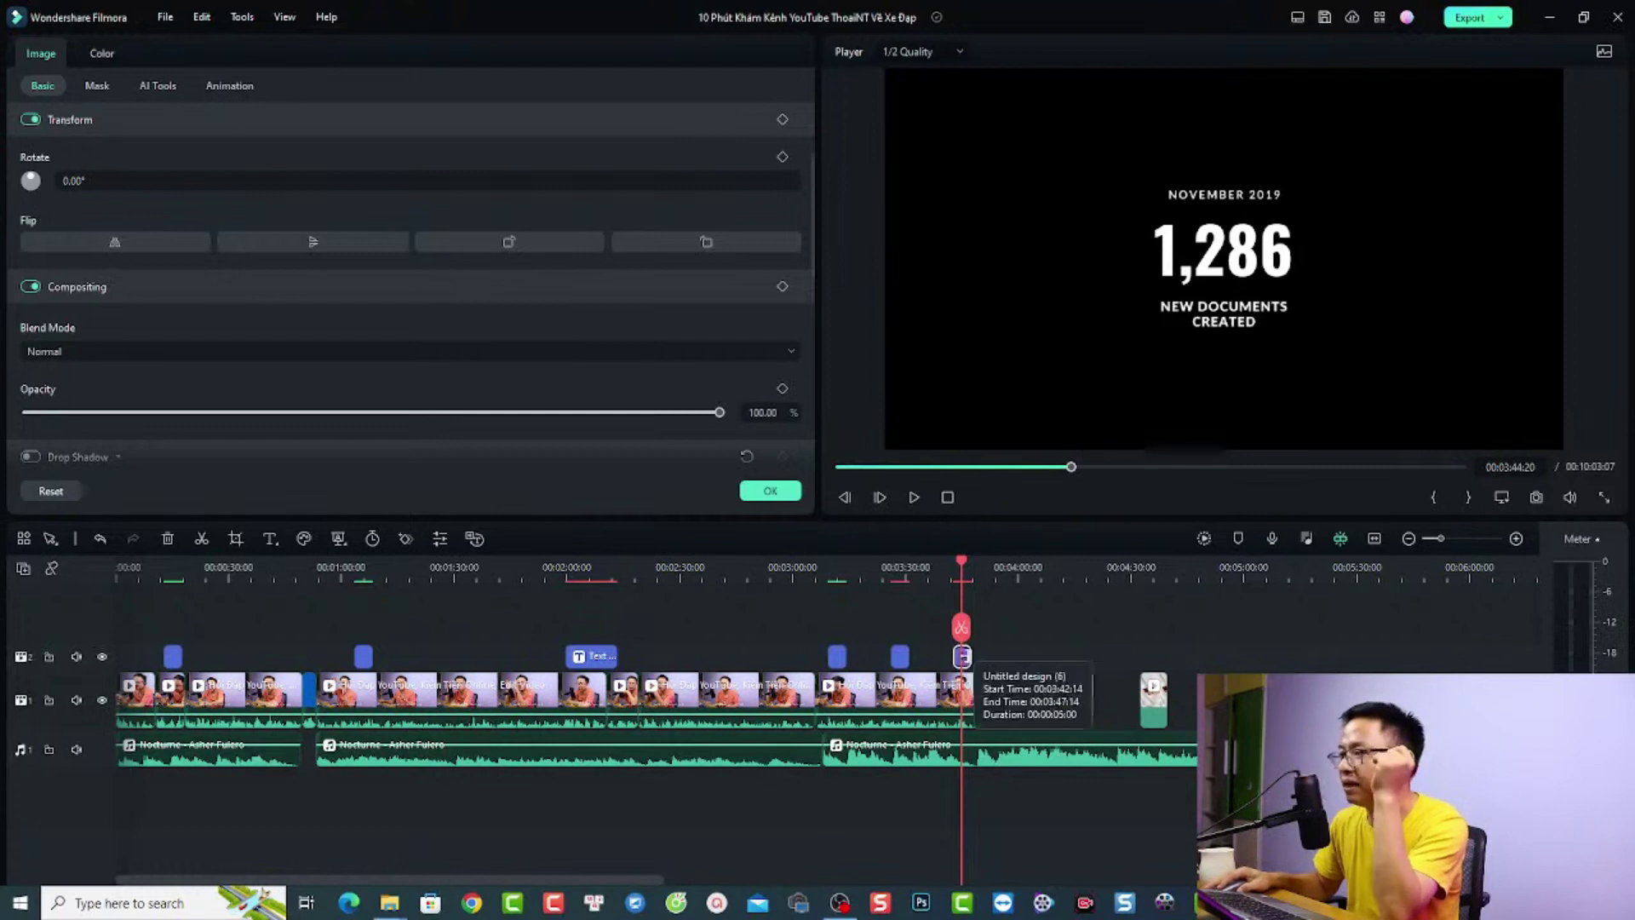
# Step: Set the title image's blend mode to Screen so its black background drops out over the footage
pyautogui.click(966, 665)
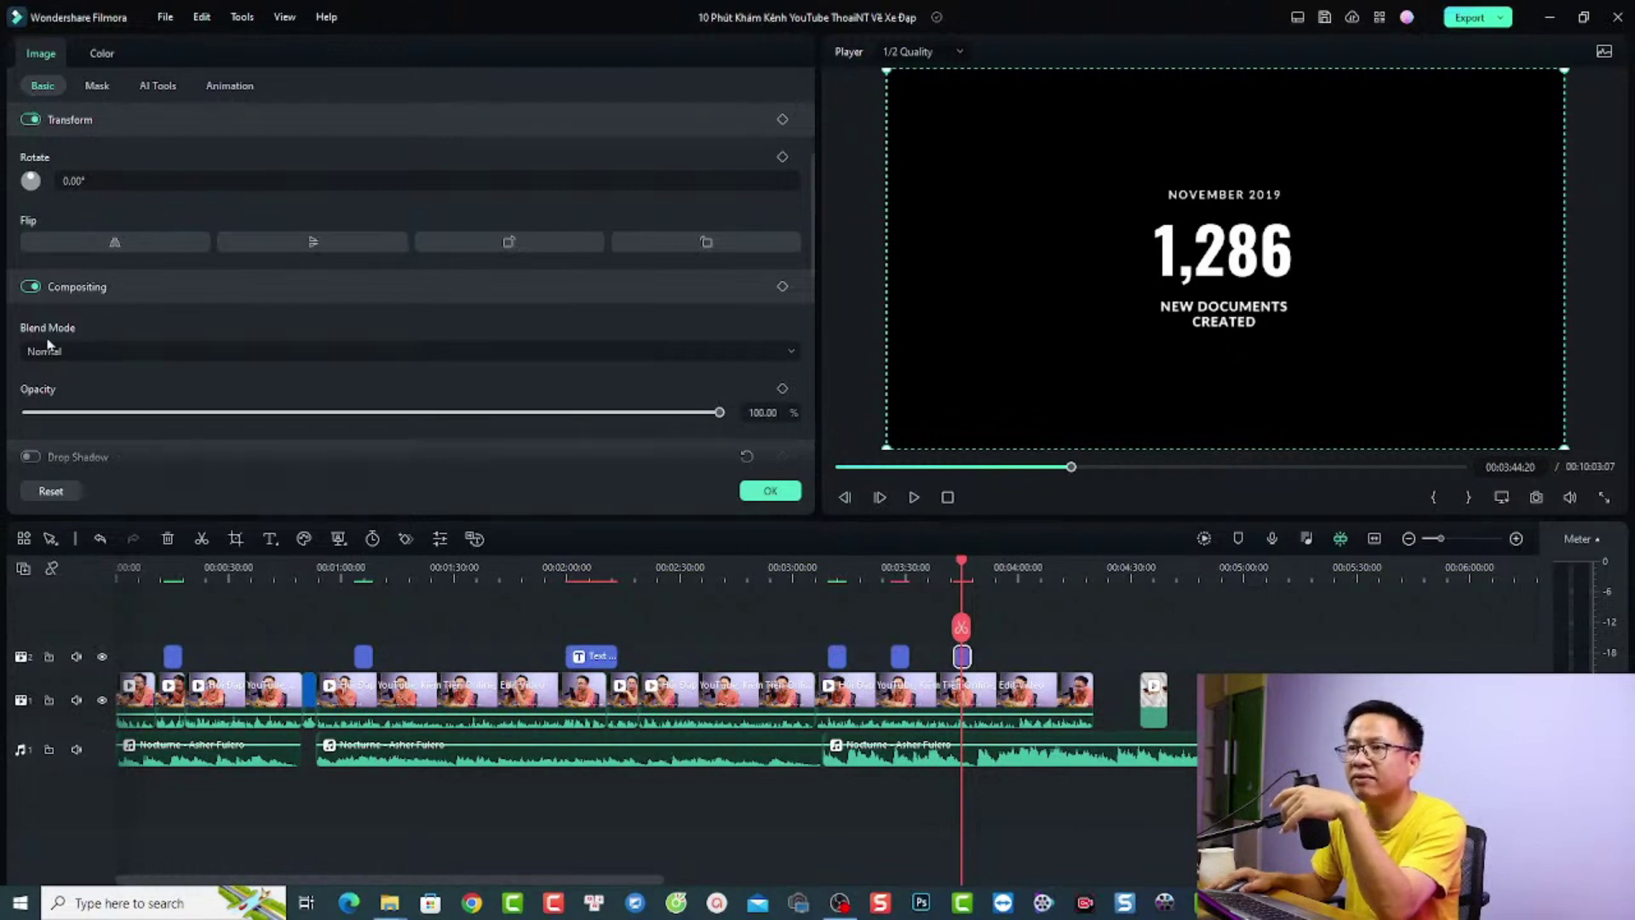
pyautogui.click(569, 350)
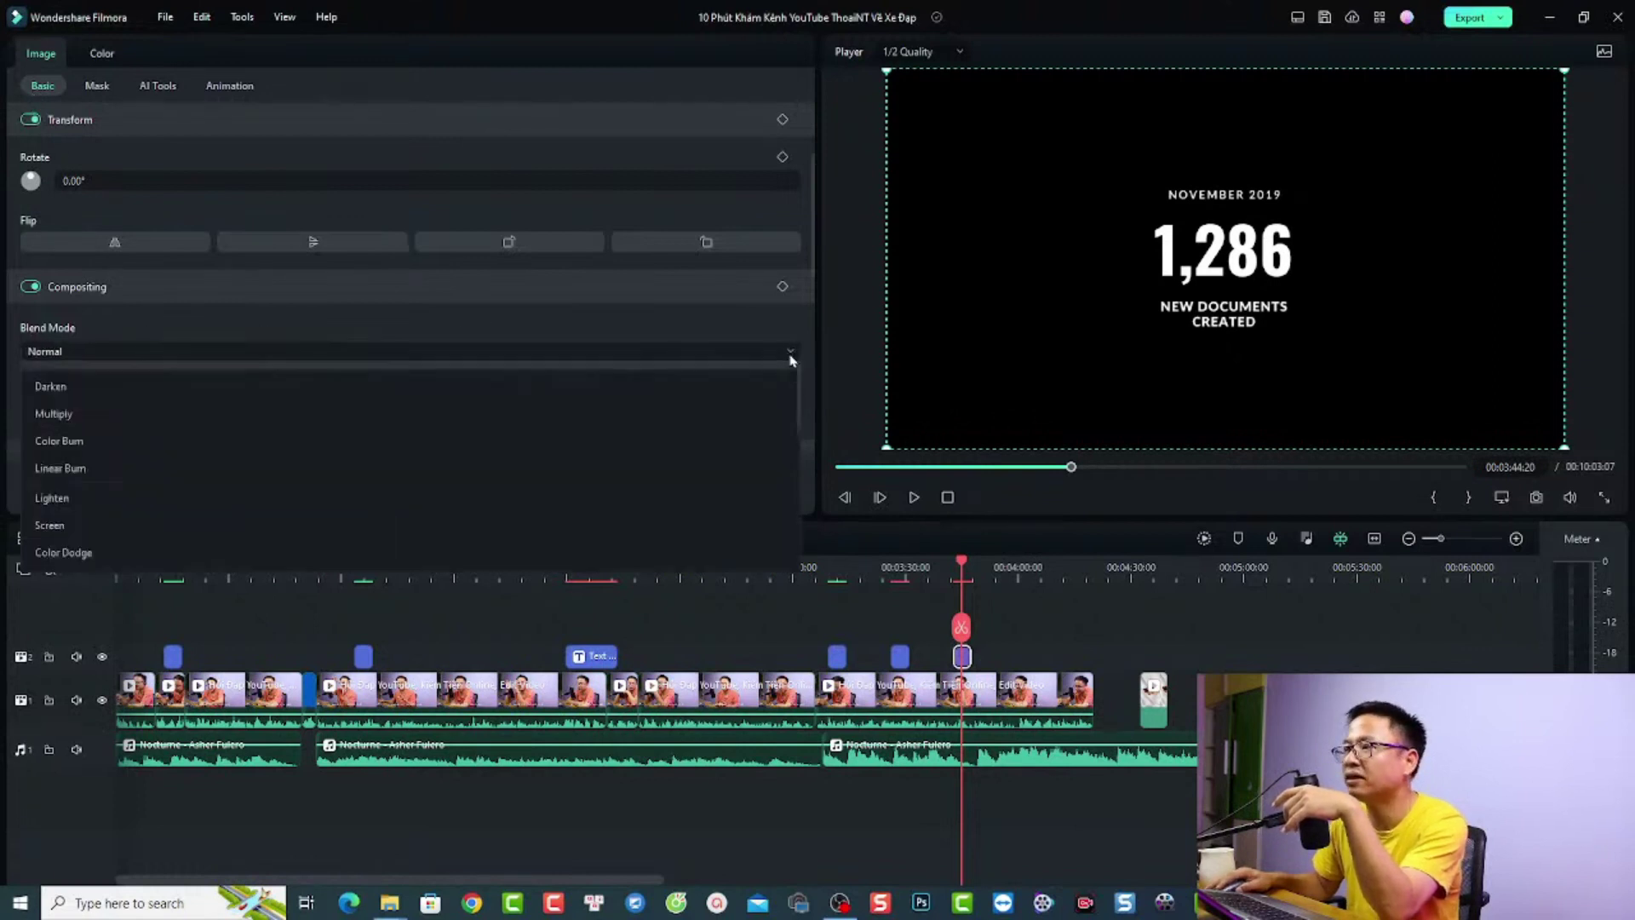
pyautogui.click(195, 560)
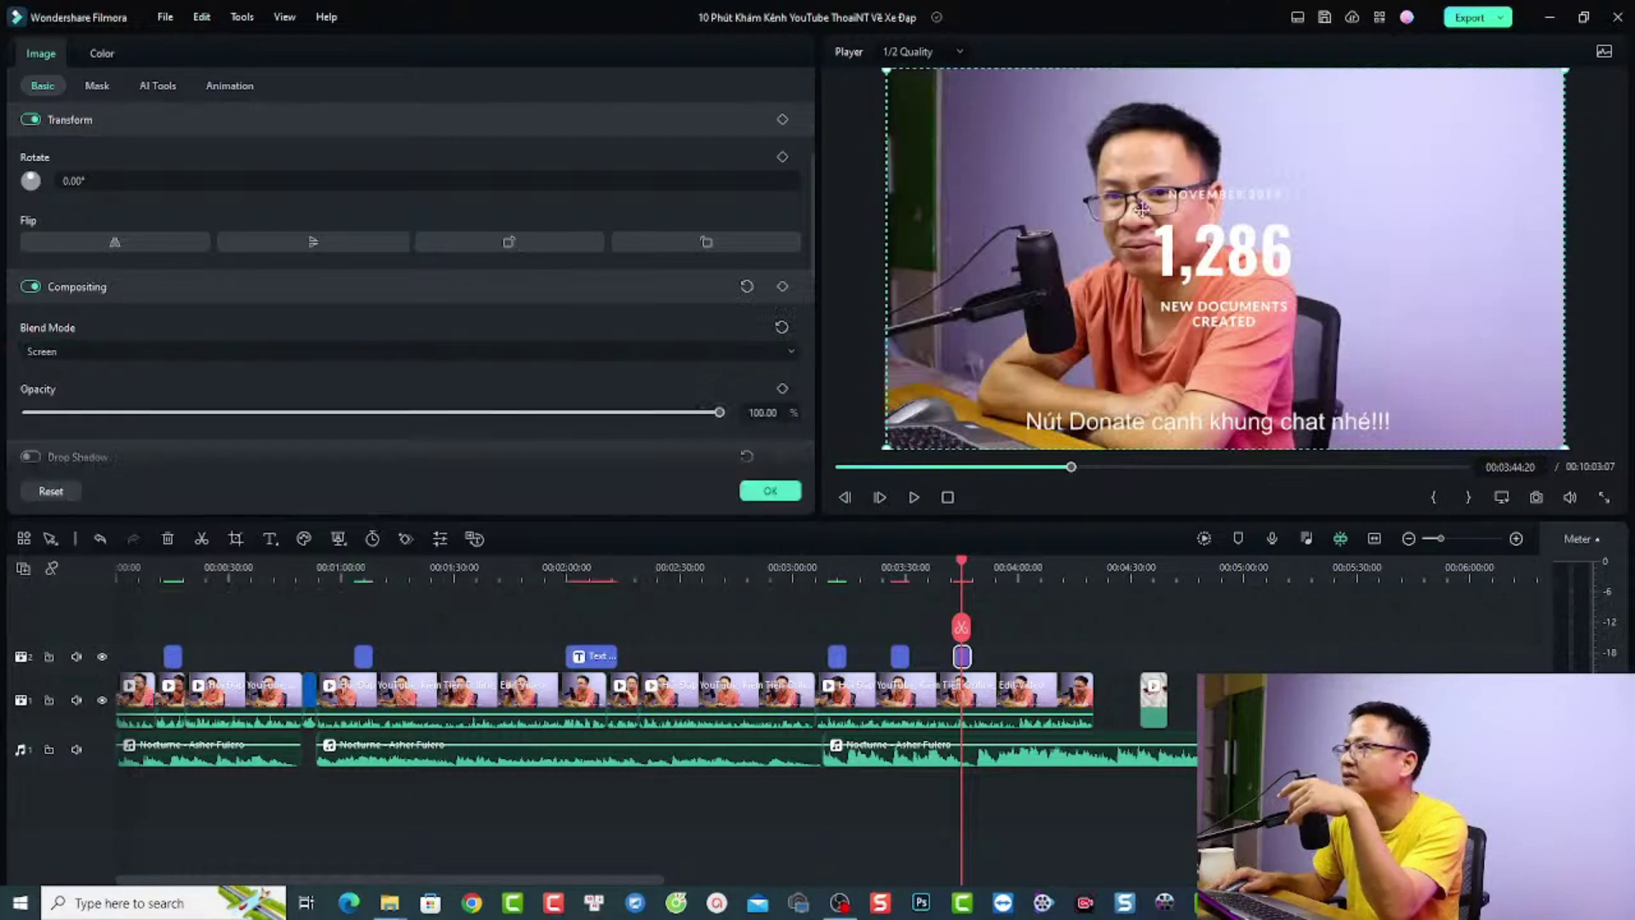
# Step: Play back the title image over the footage from about 3:40 to check its motion
pyautogui.click(945, 570)
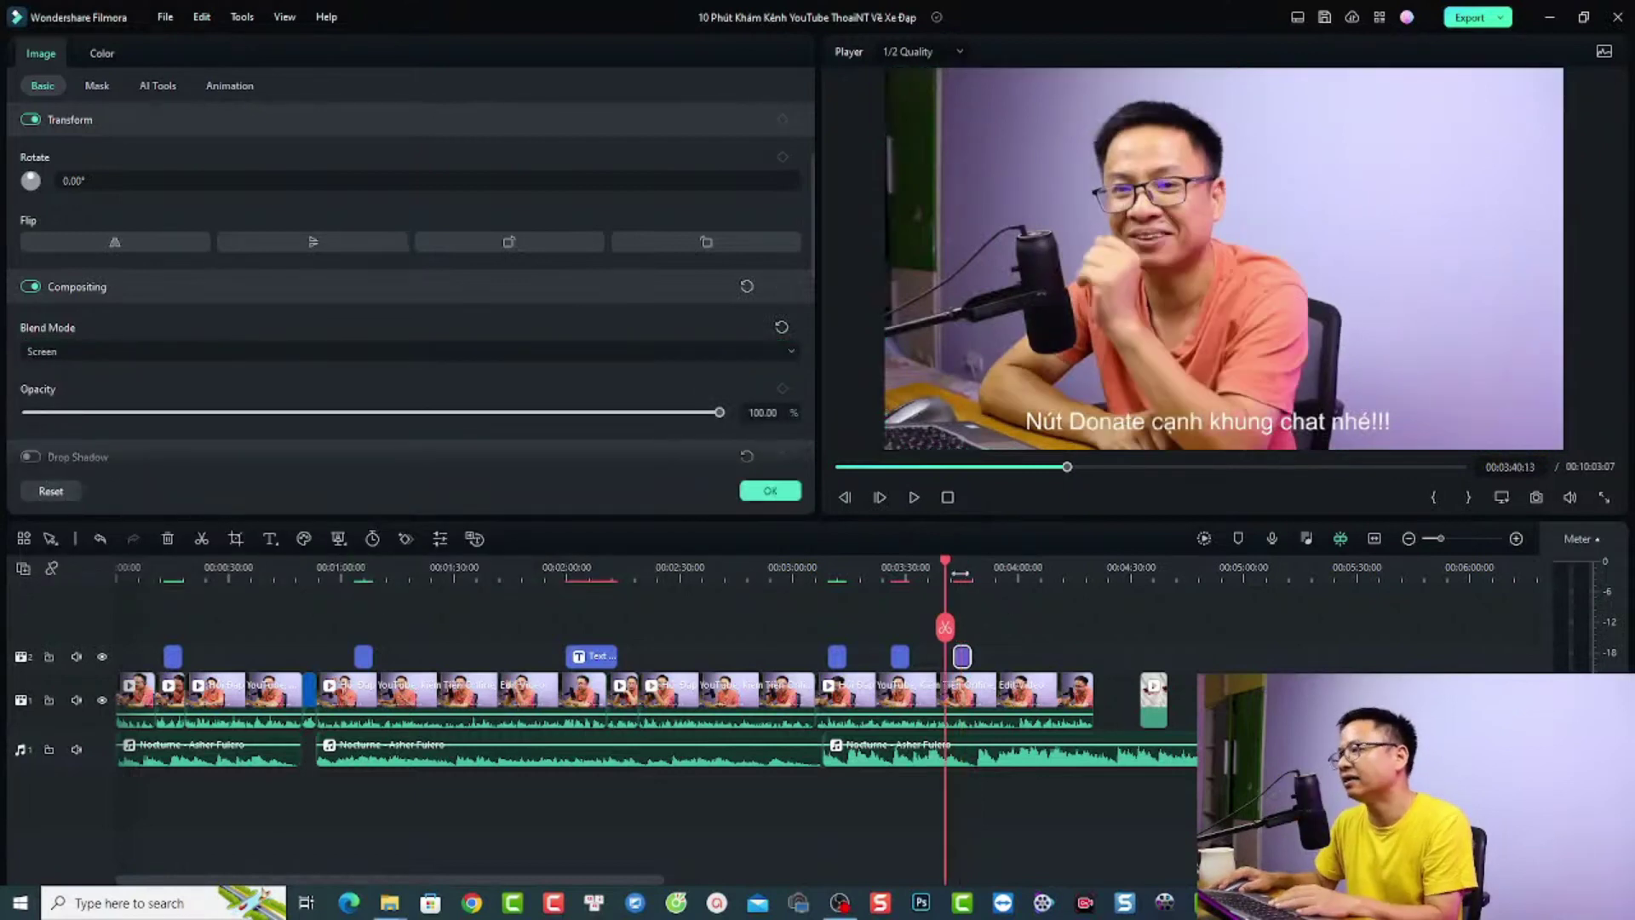
pyautogui.scroll(3, 1056, 673)
pyautogui.press('space')
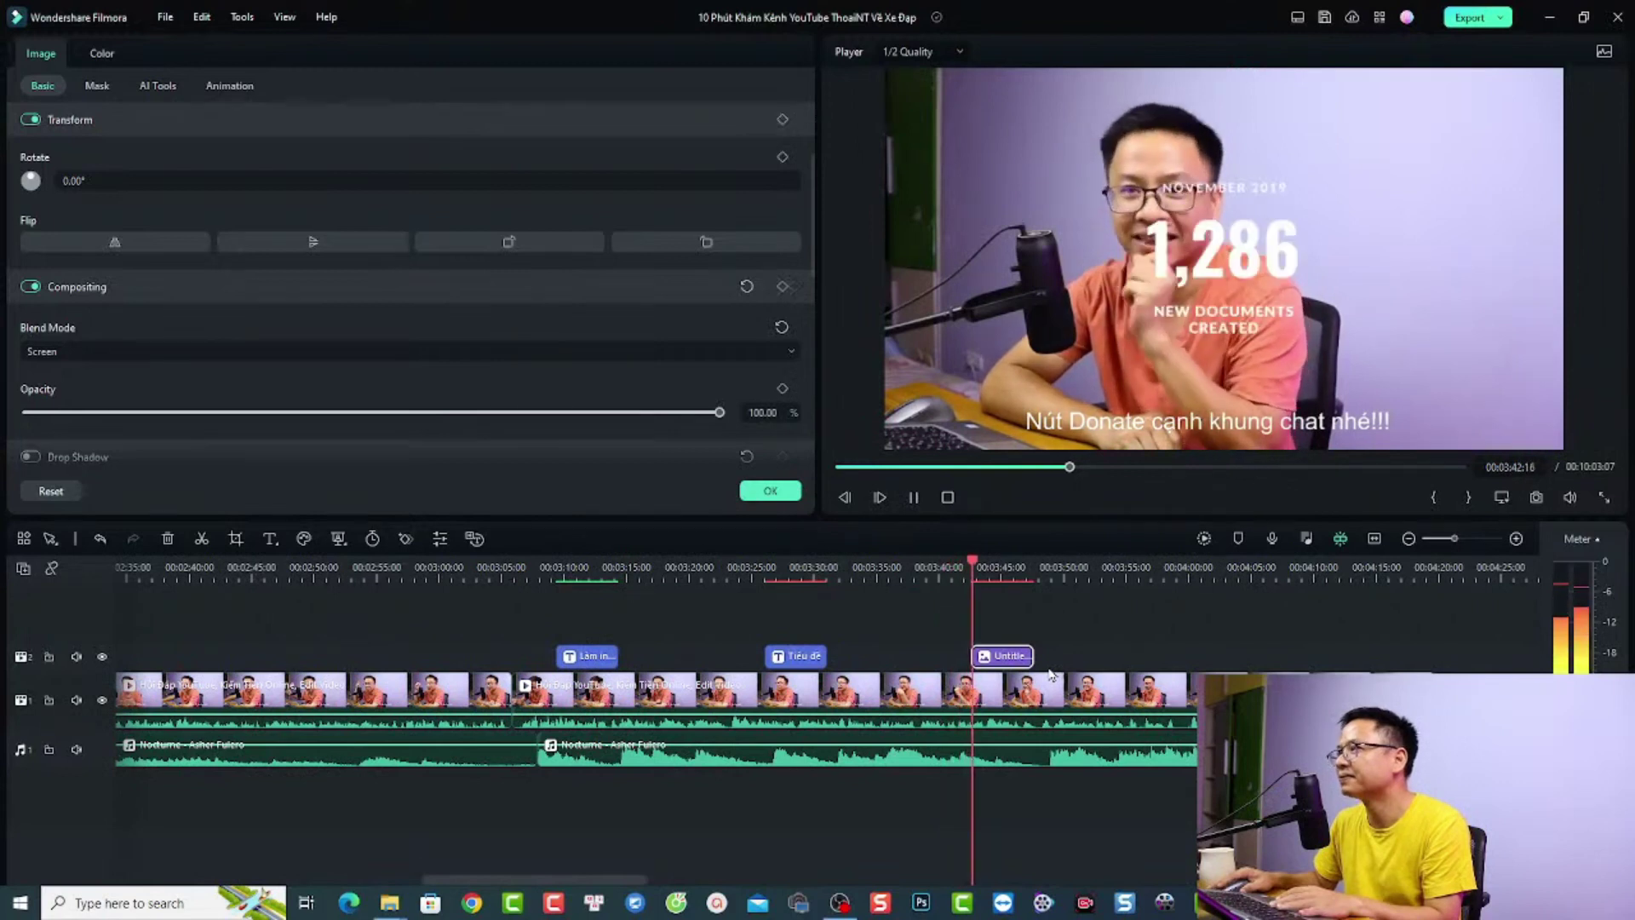
pyautogui.press('space')
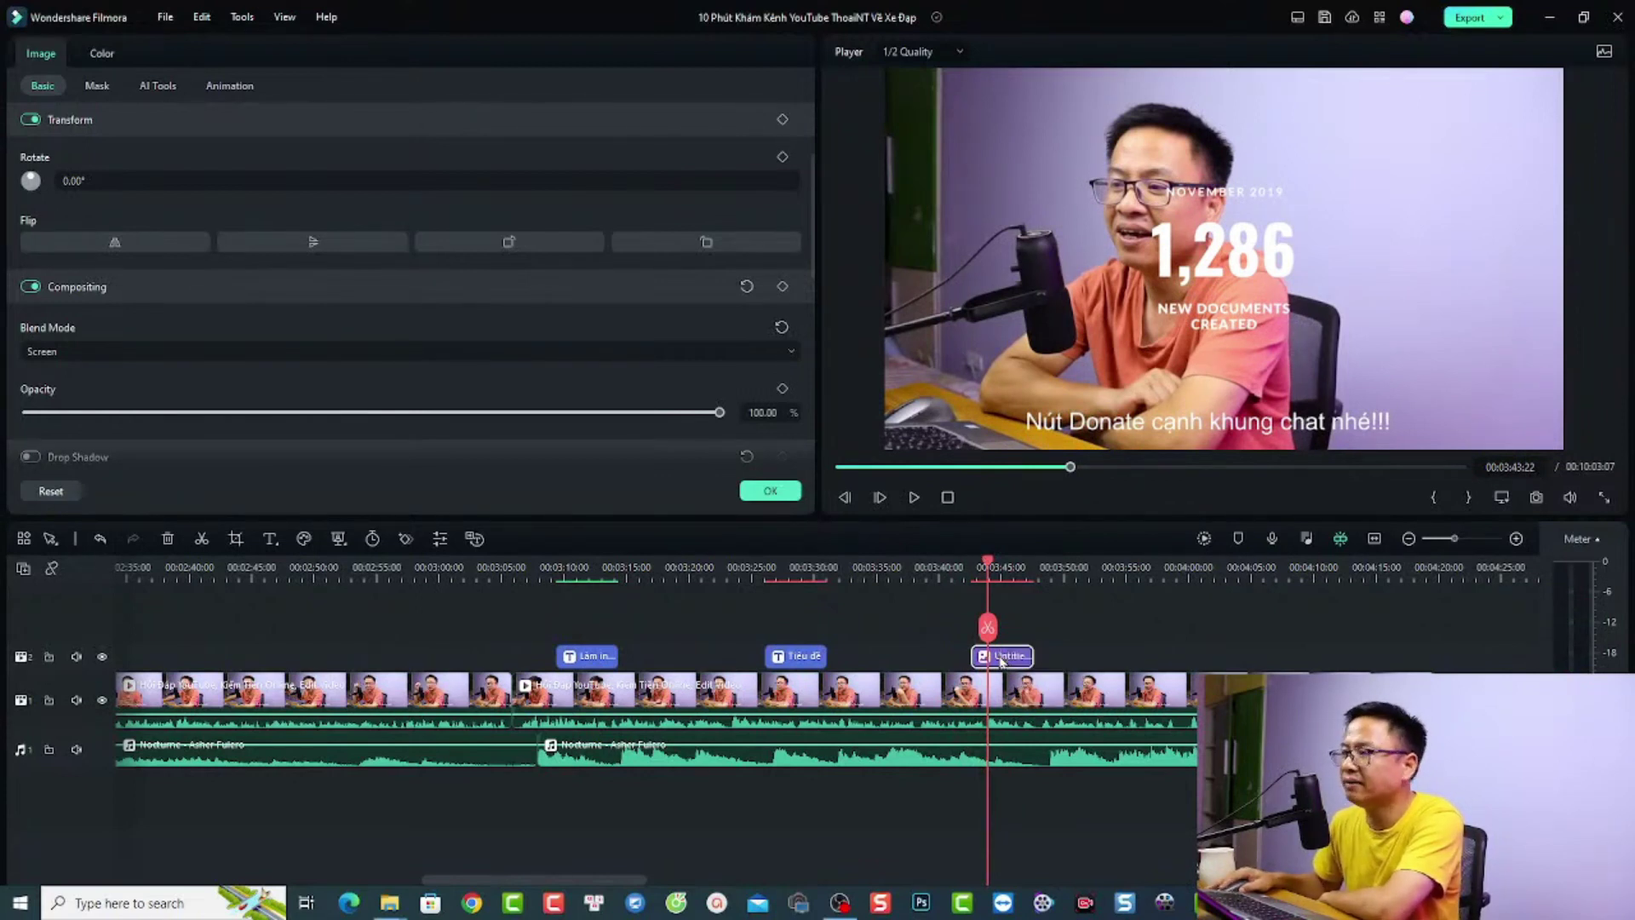
# Step: Replace the title image's Pan & Zoom motion with a static 1536 × 864 crop, and play back the result
pyautogui.click(235, 539)
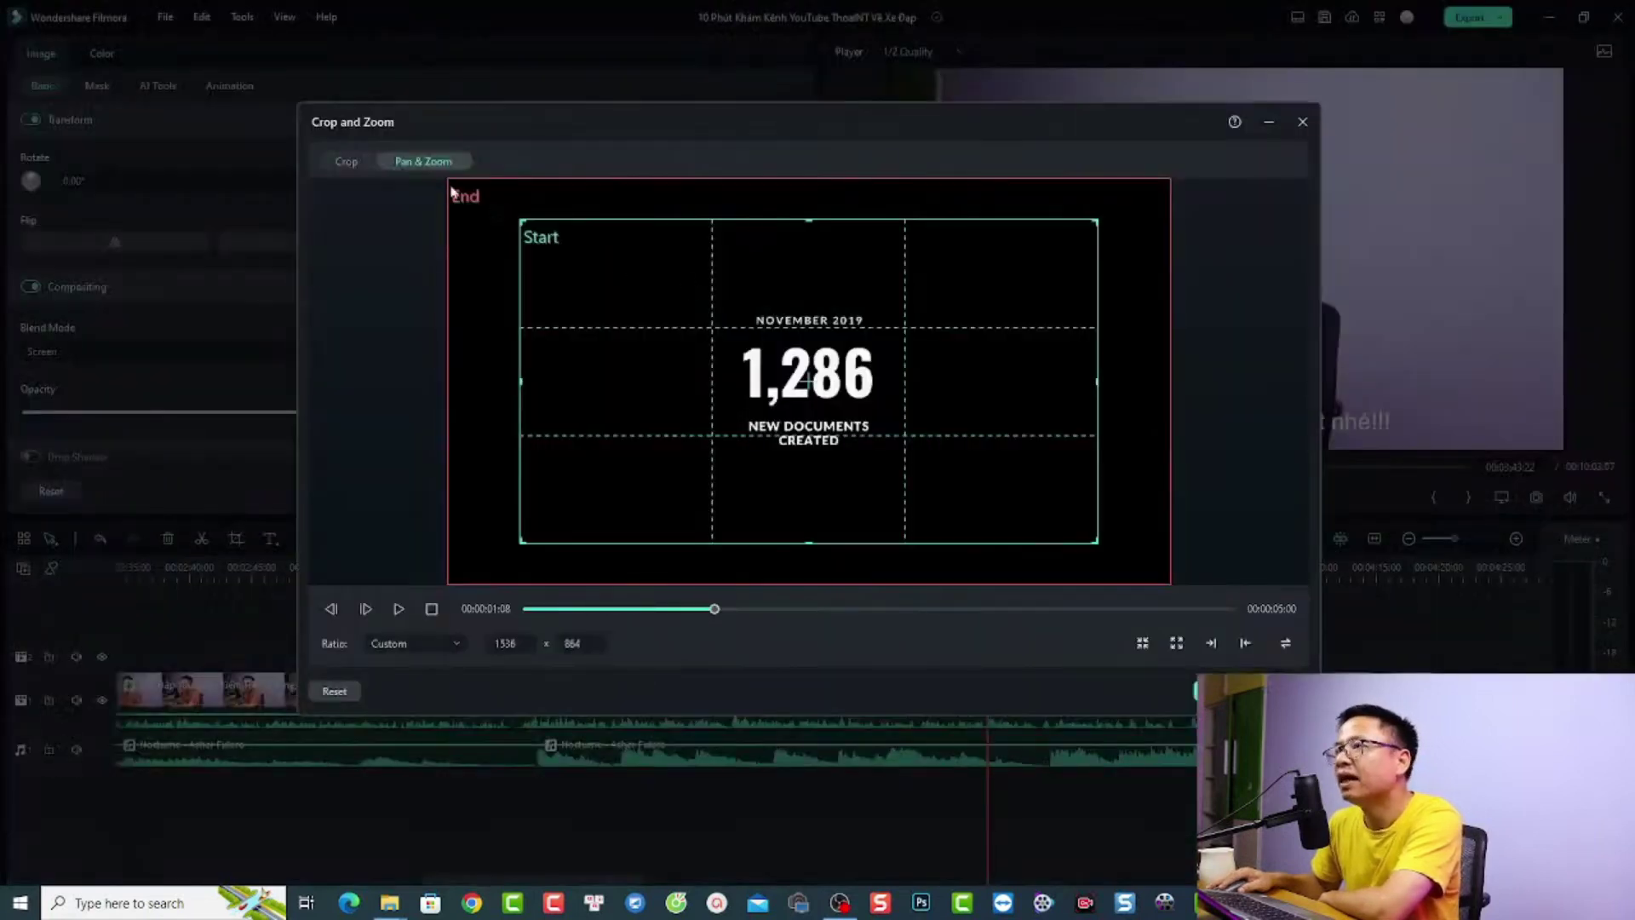
pyautogui.click(345, 162)
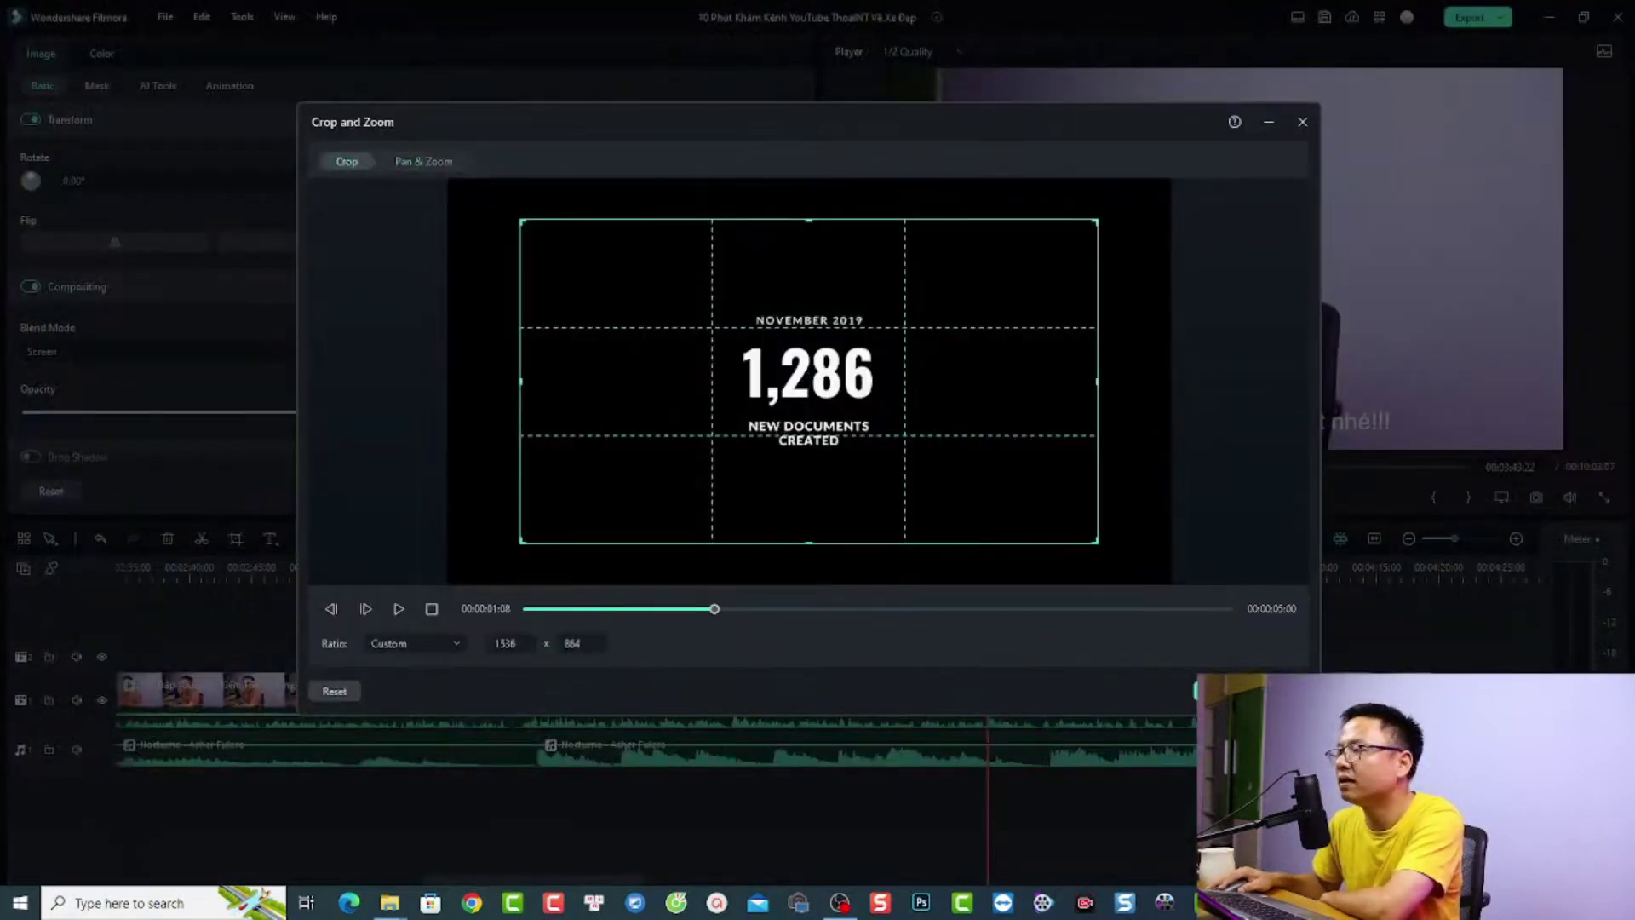
pyautogui.click(1252, 691)
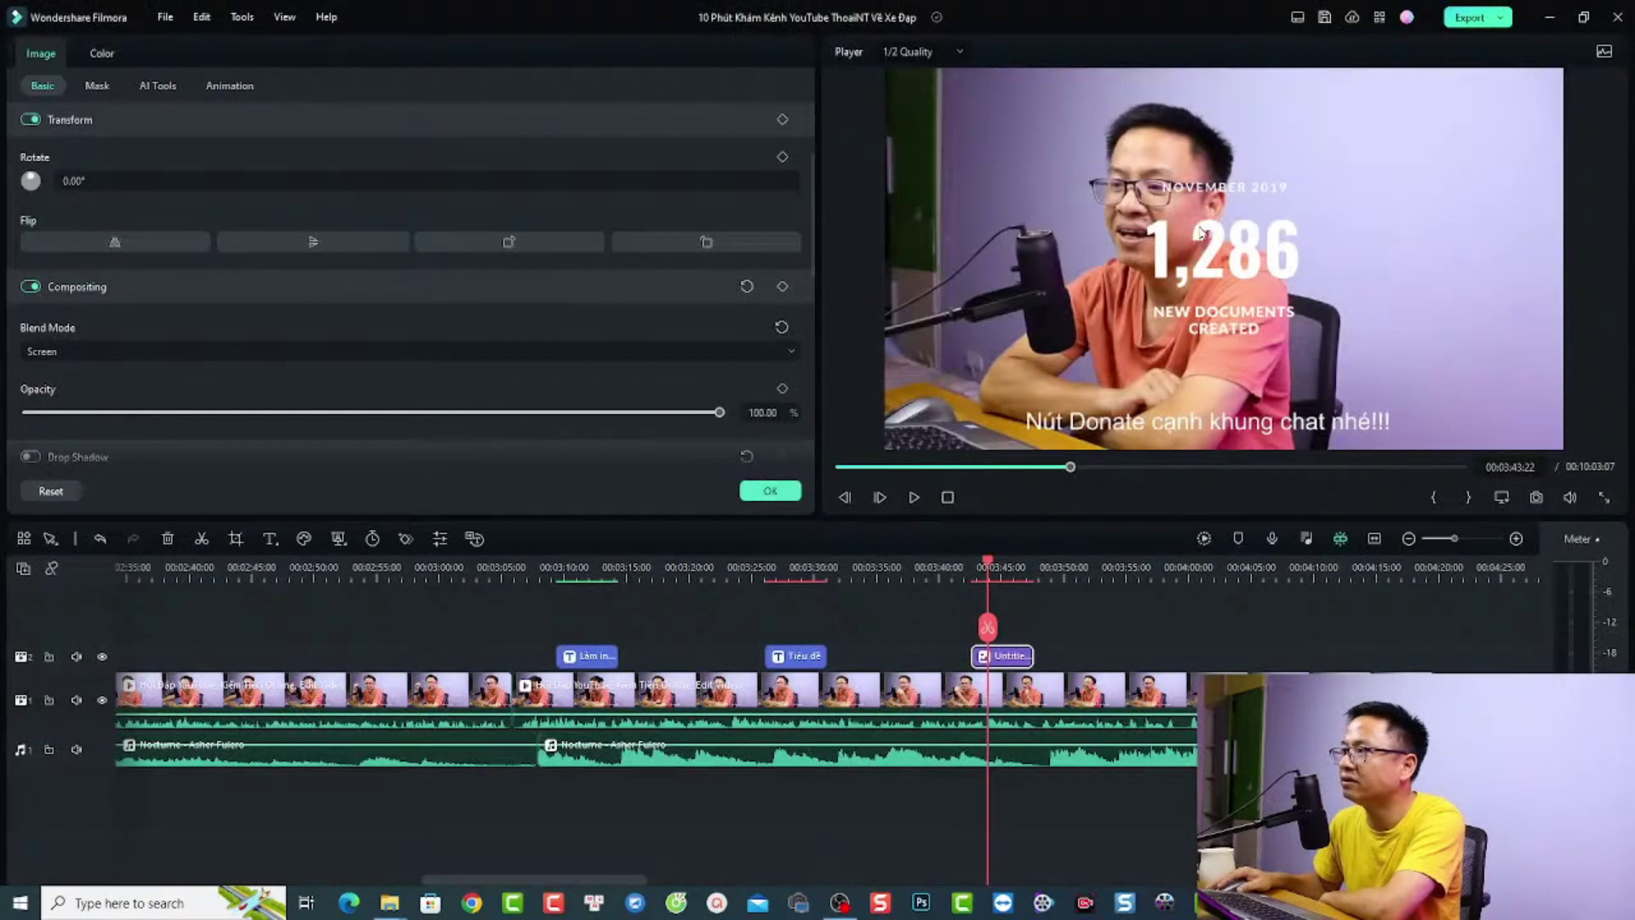
pyautogui.click(960, 573)
pyautogui.press('space')
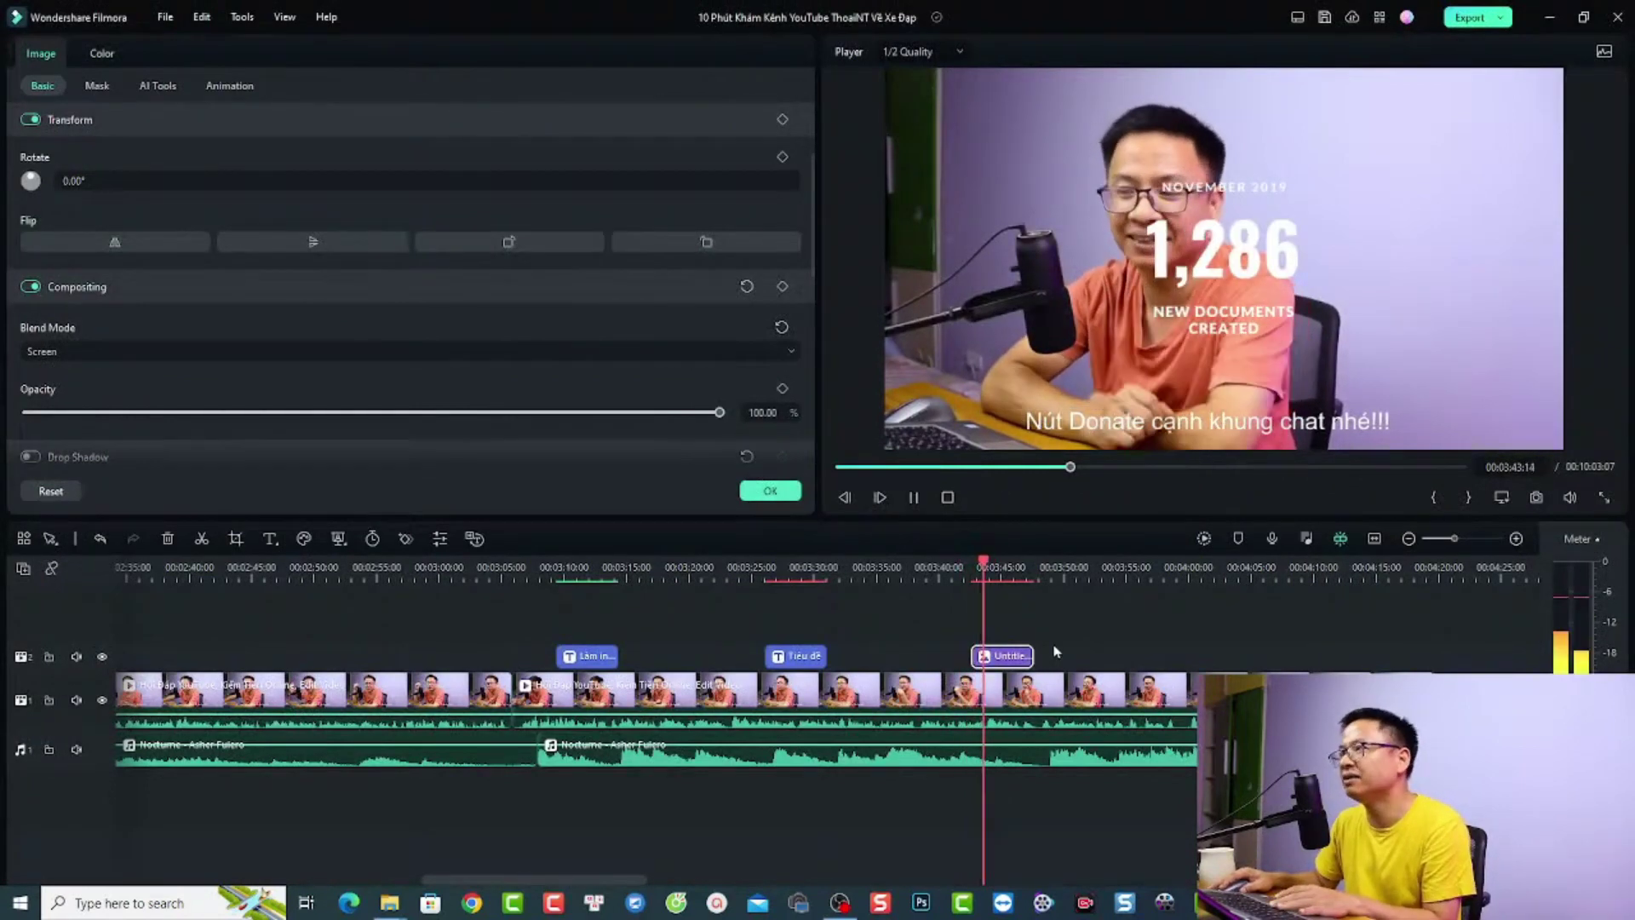
pyautogui.press('space')
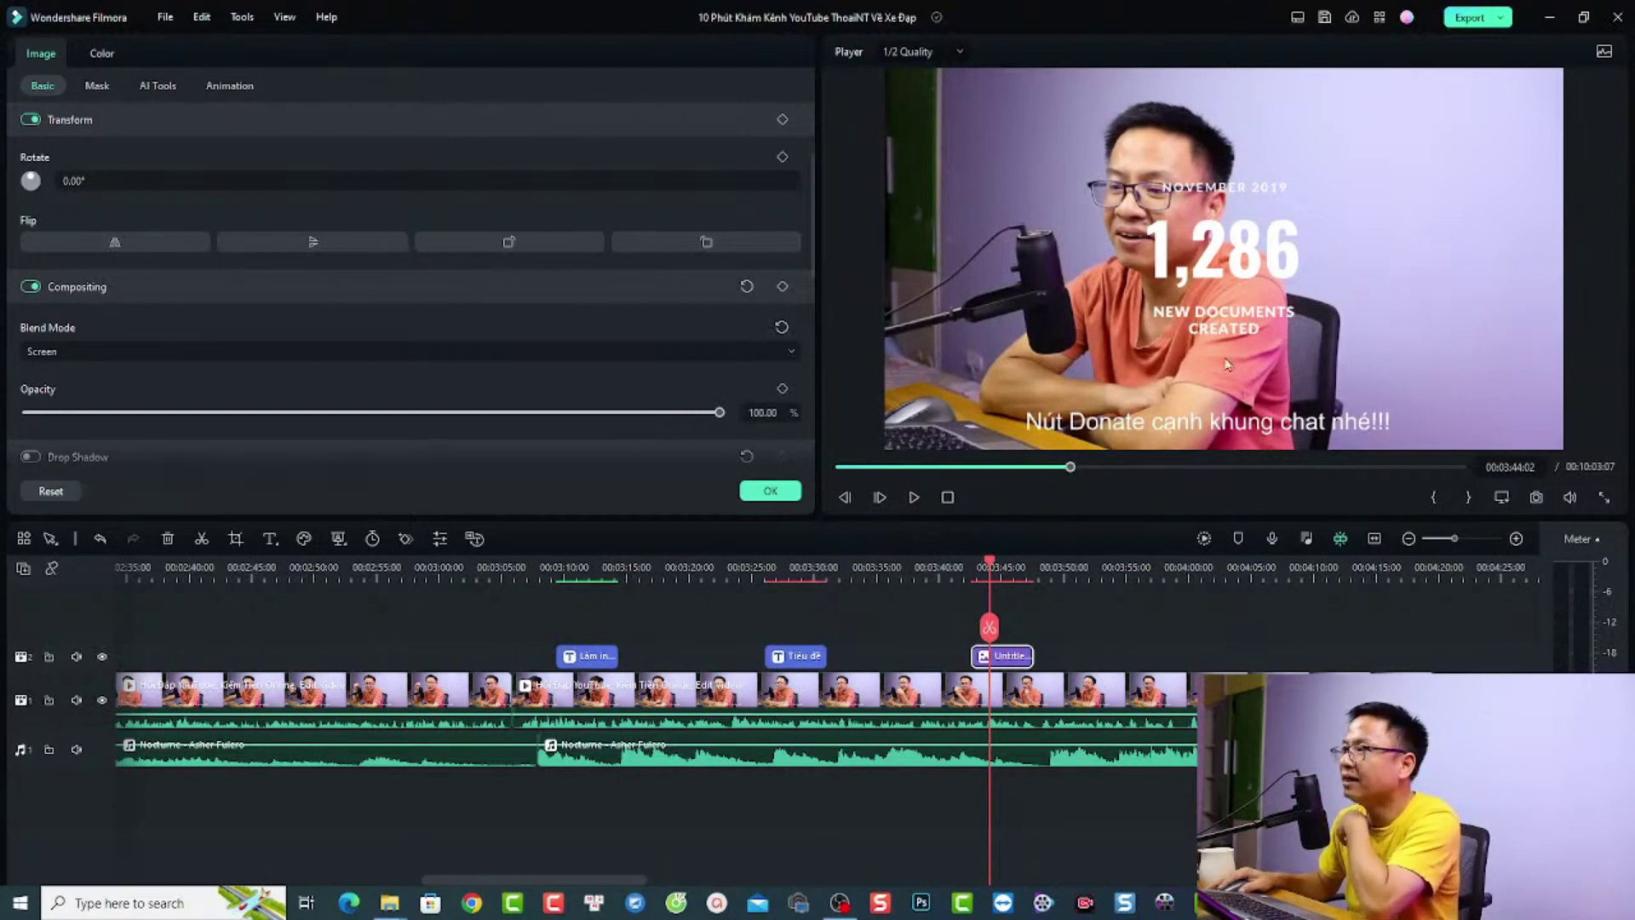
pyautogui.click(766, 496)
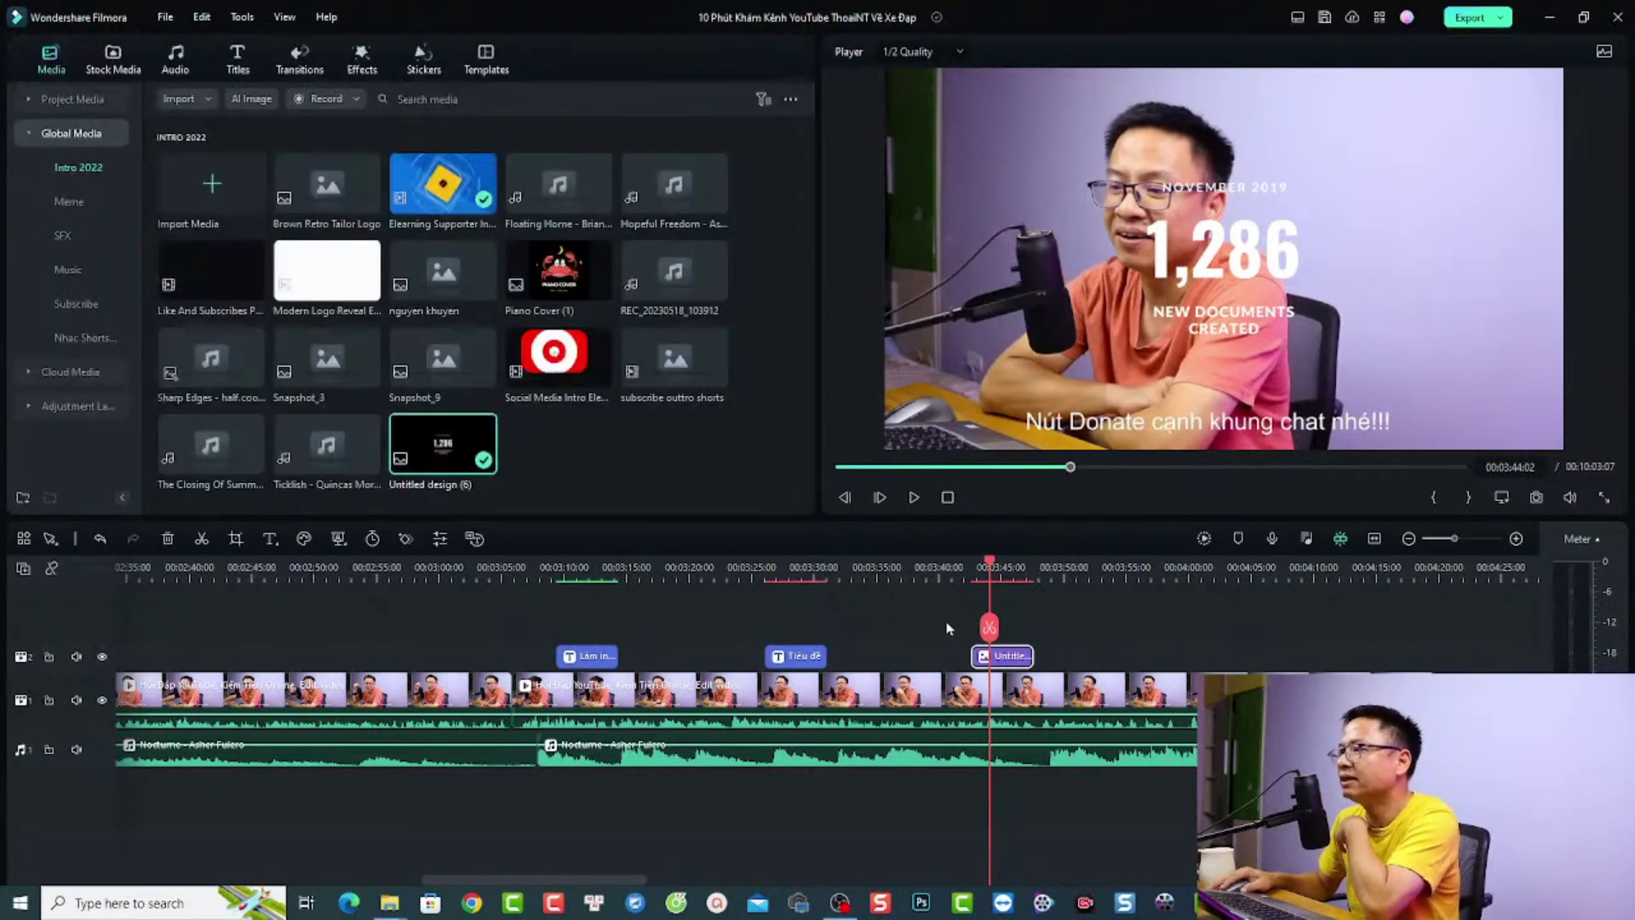
# Step: Apply the Fade In preset animation to the title image from the clip's start and play it back
pyautogui.scroll(2, 1022, 621)
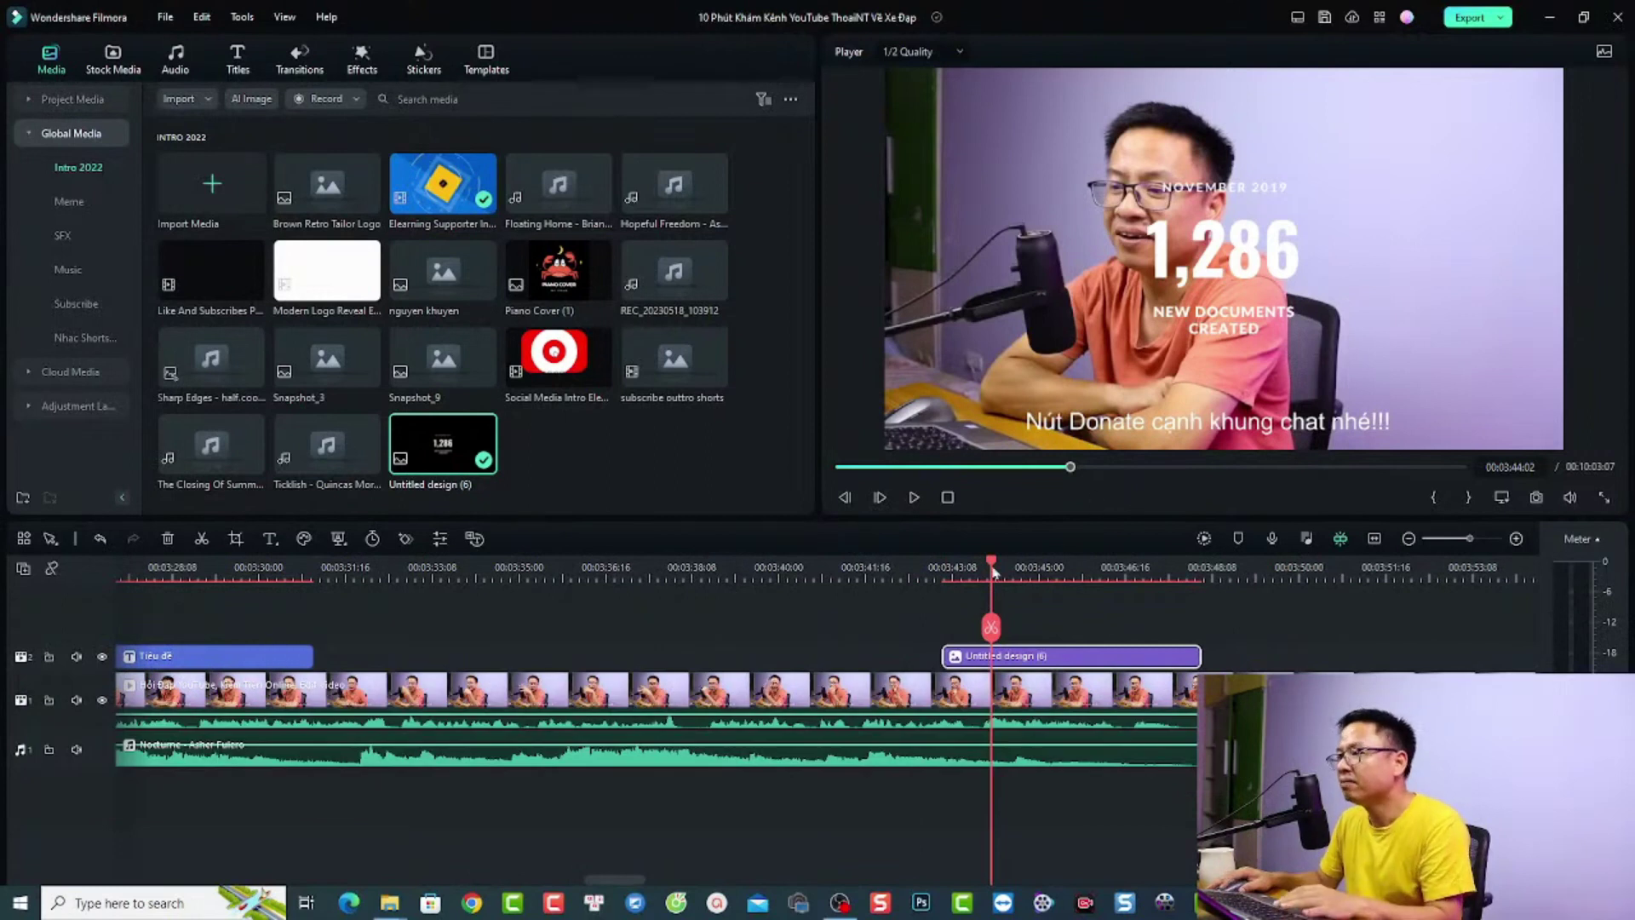
pyautogui.moveTo(993, 569); pyautogui.dragTo(943, 568)
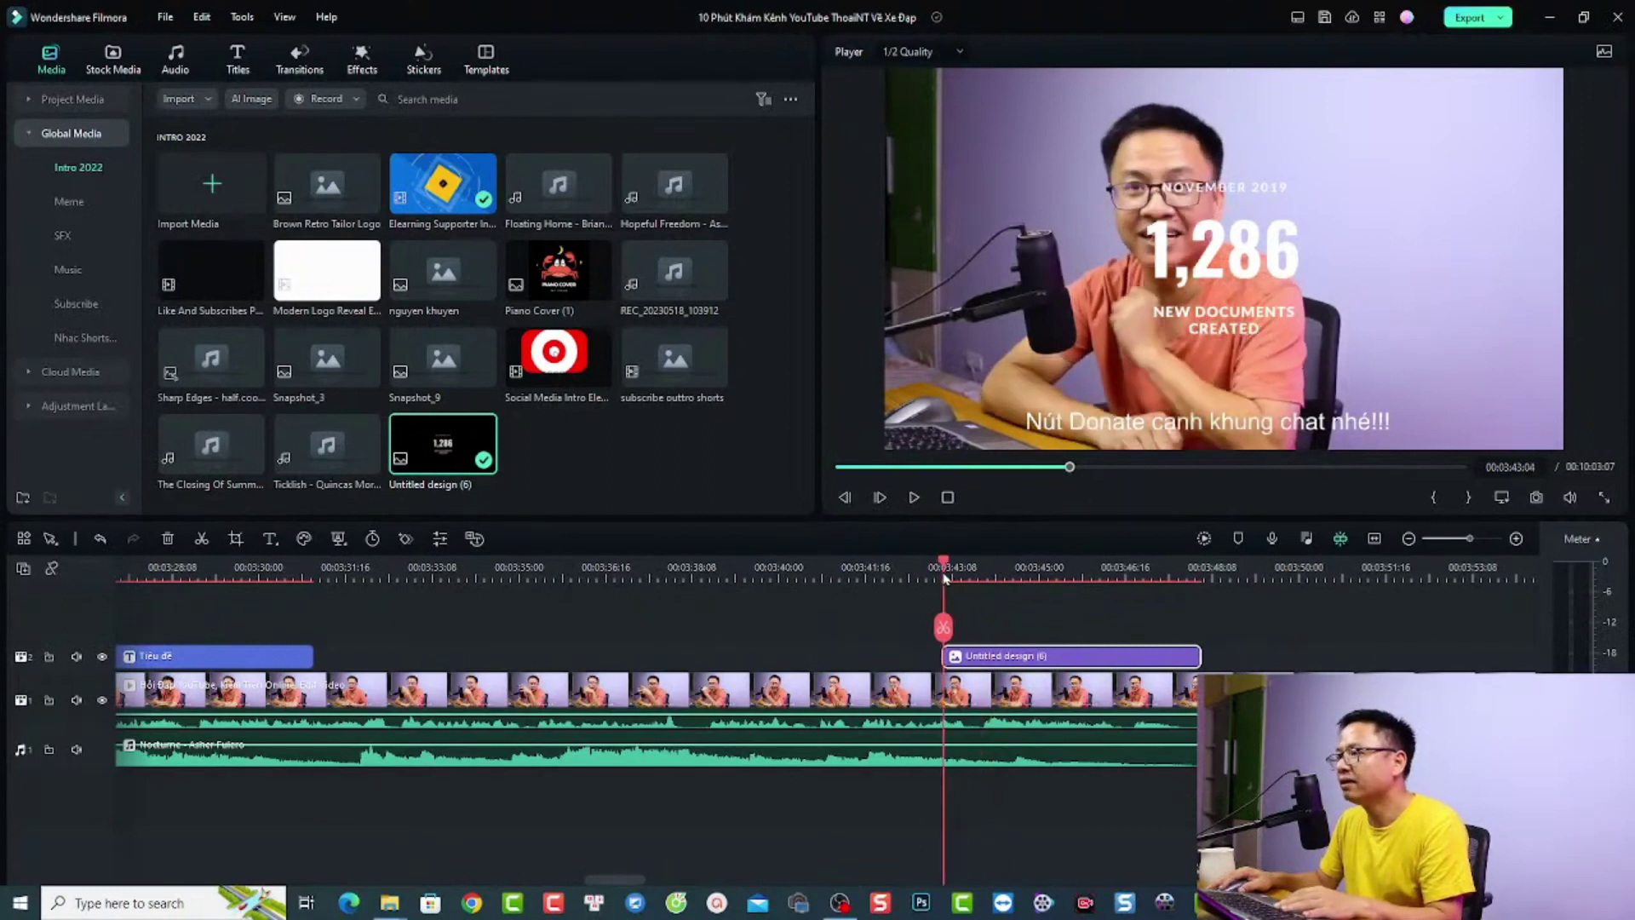
pyautogui.doubleClick(976, 660)
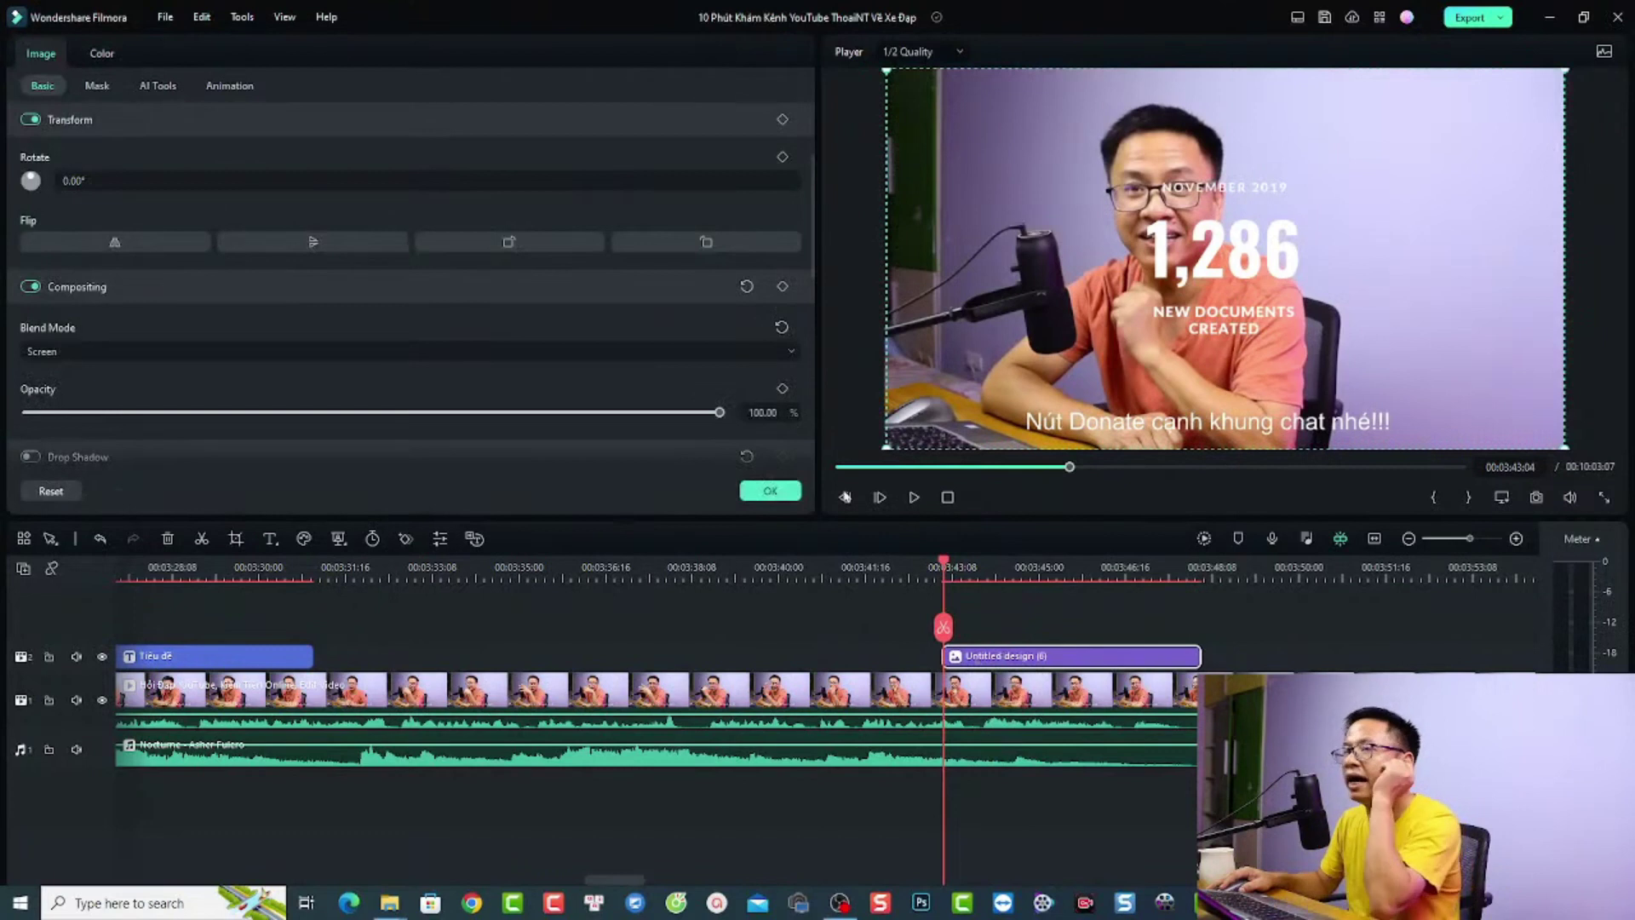
pyautogui.click(245, 86)
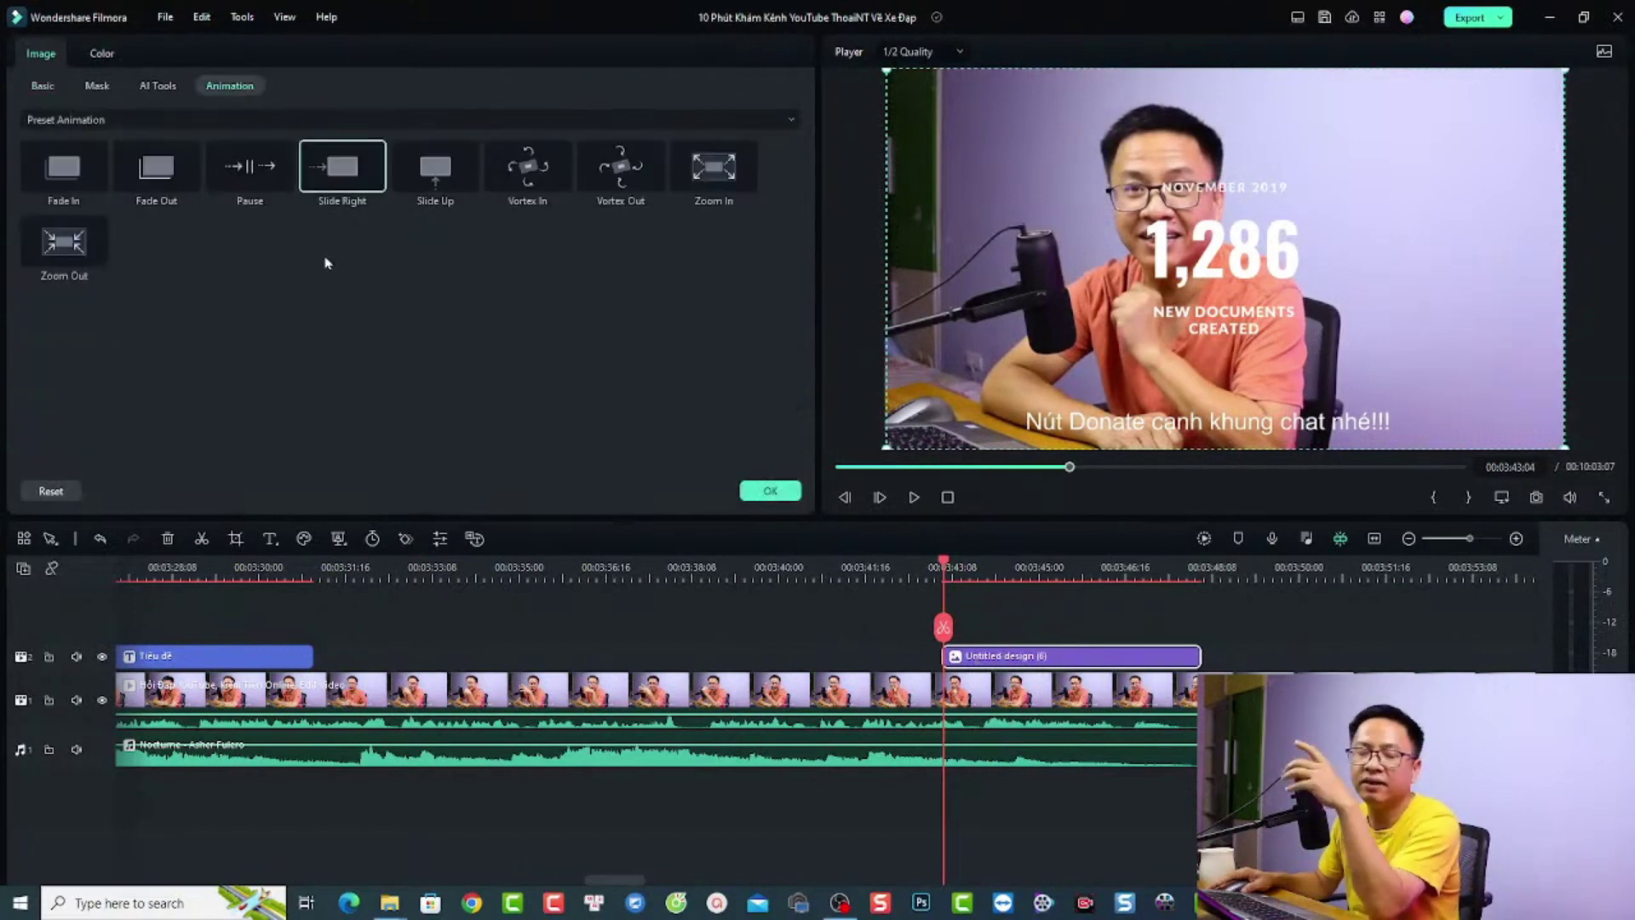
pyautogui.doubleClick(59, 179)
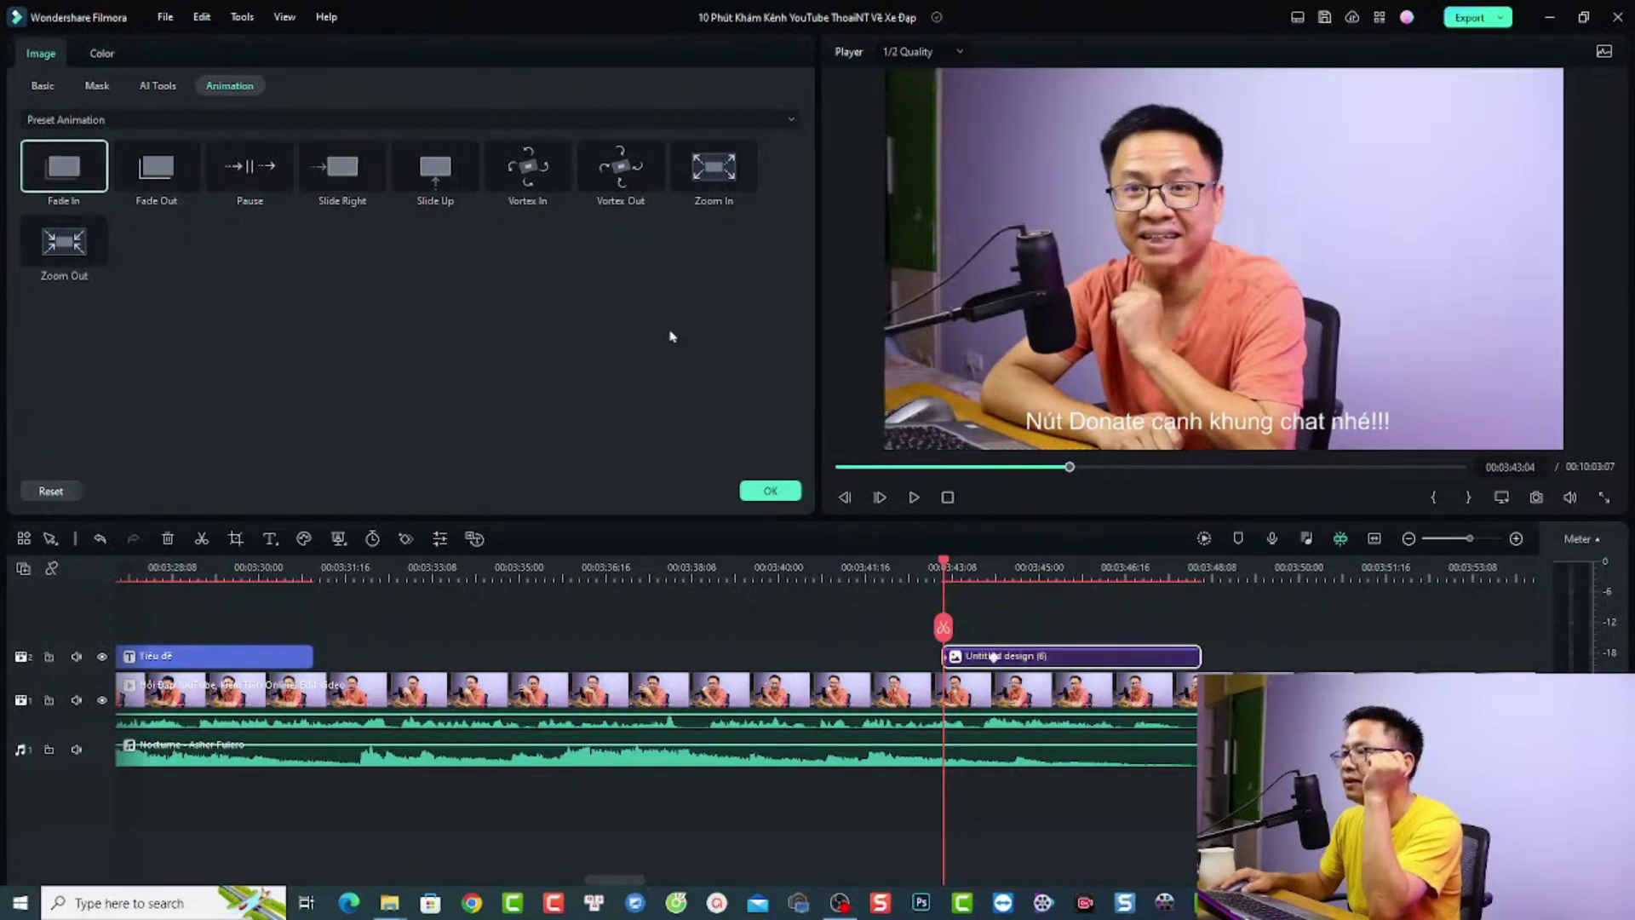
pyautogui.click(770, 491)
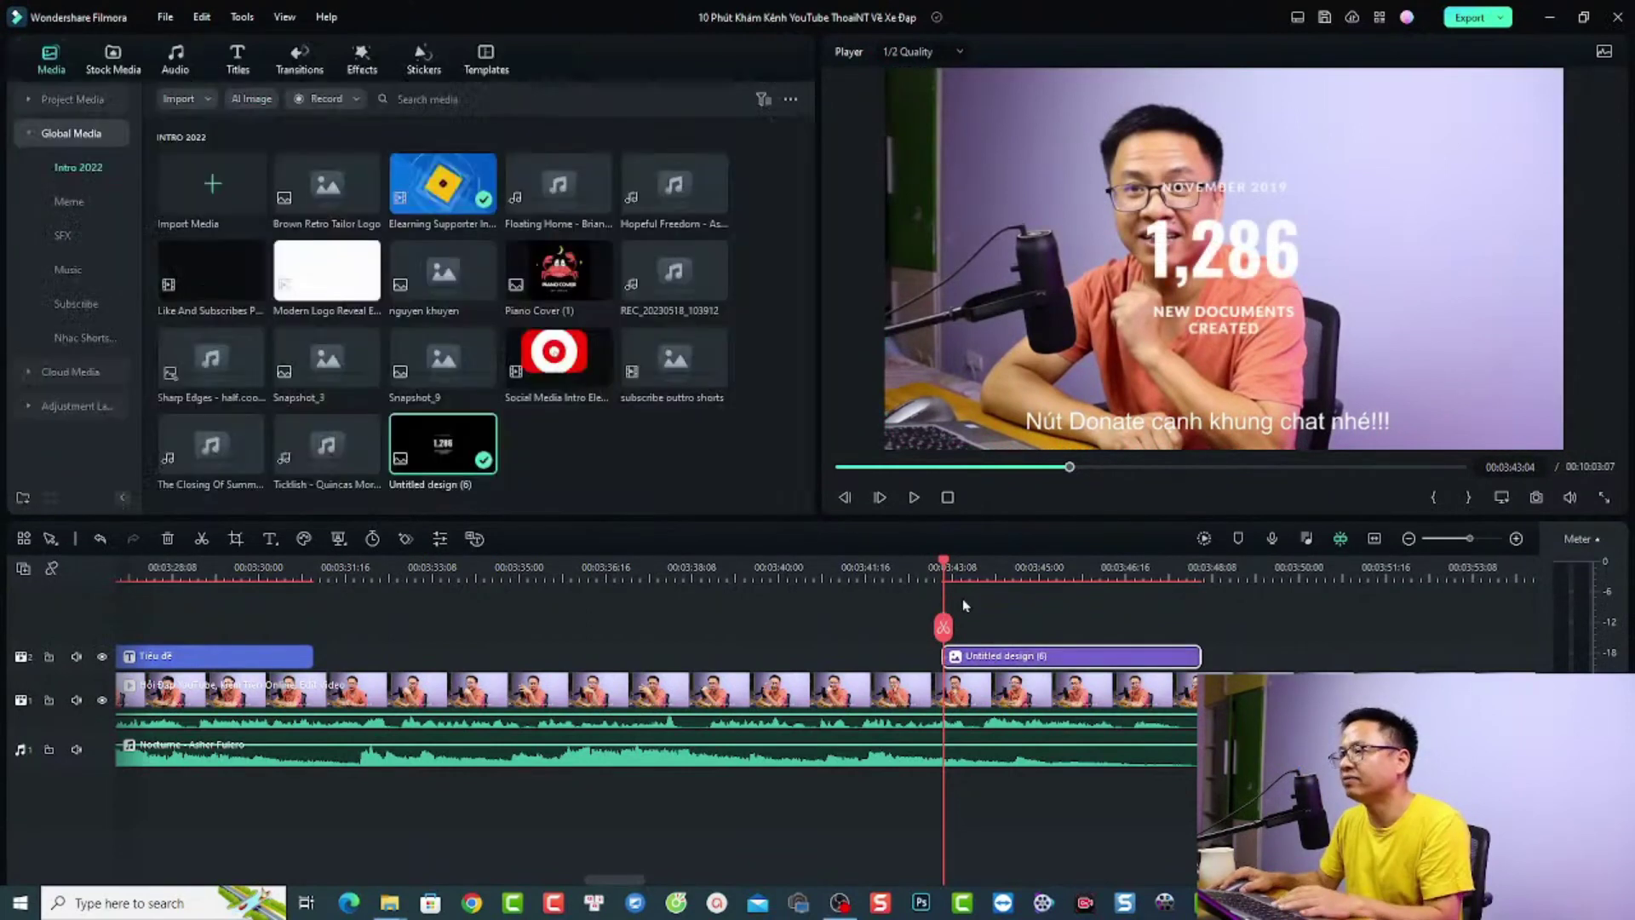
pyautogui.click(917, 576)
pyautogui.press('space')
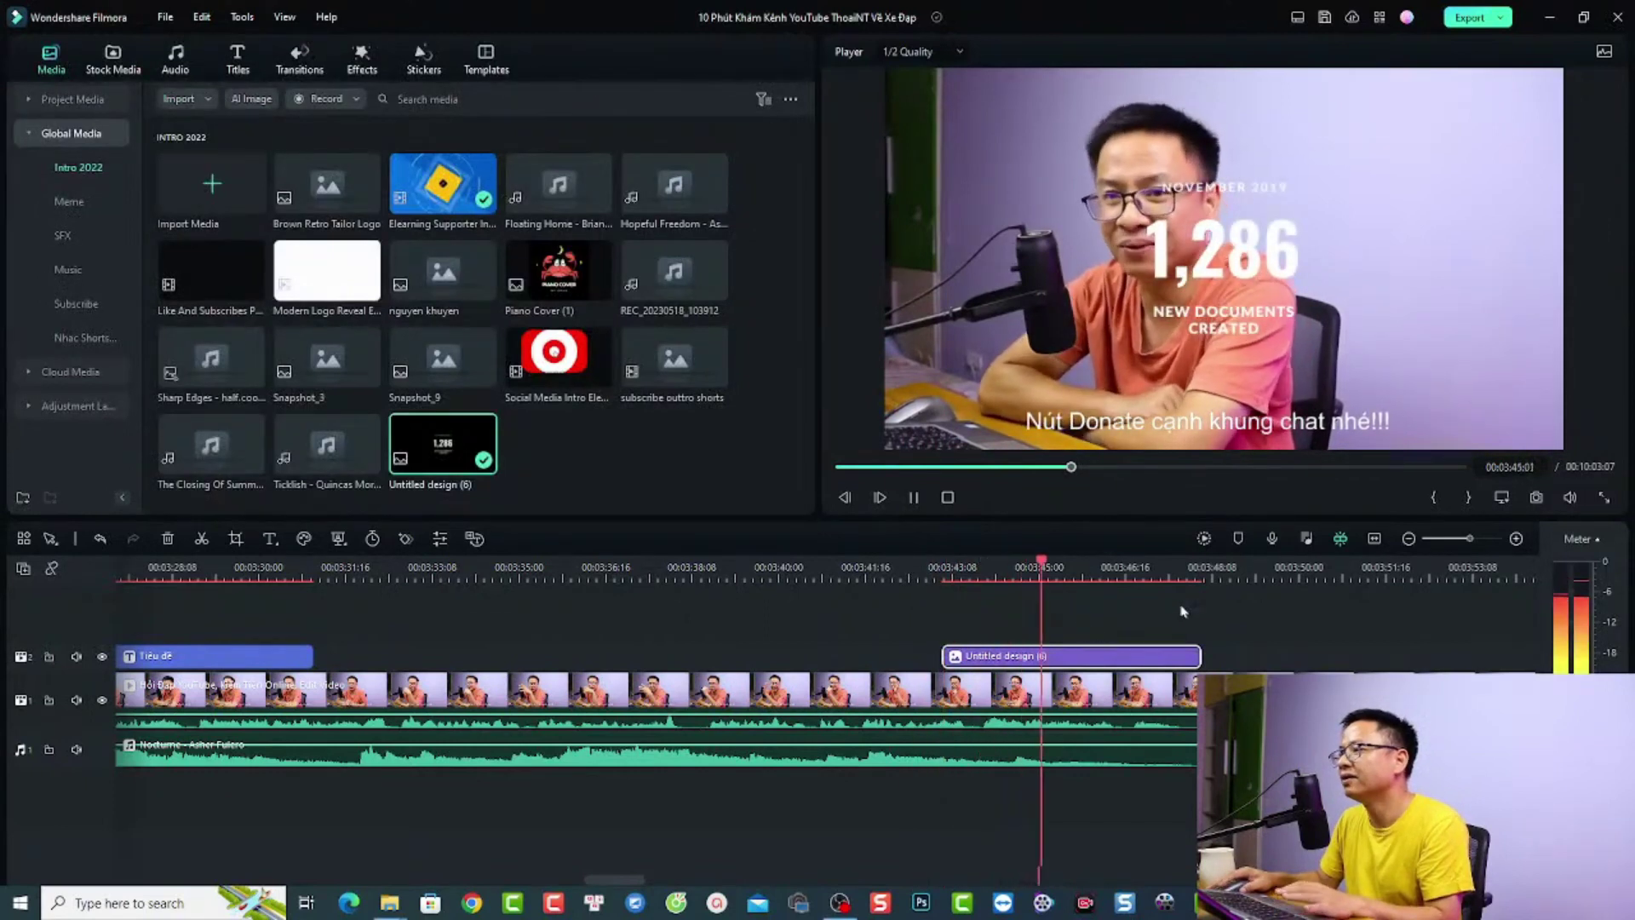
pyautogui.press('space')
# Step: Add an opacity keyframe at 100% to the title image at 00:03:47:02, shortly before the clip's end
pyautogui.click(1147, 571)
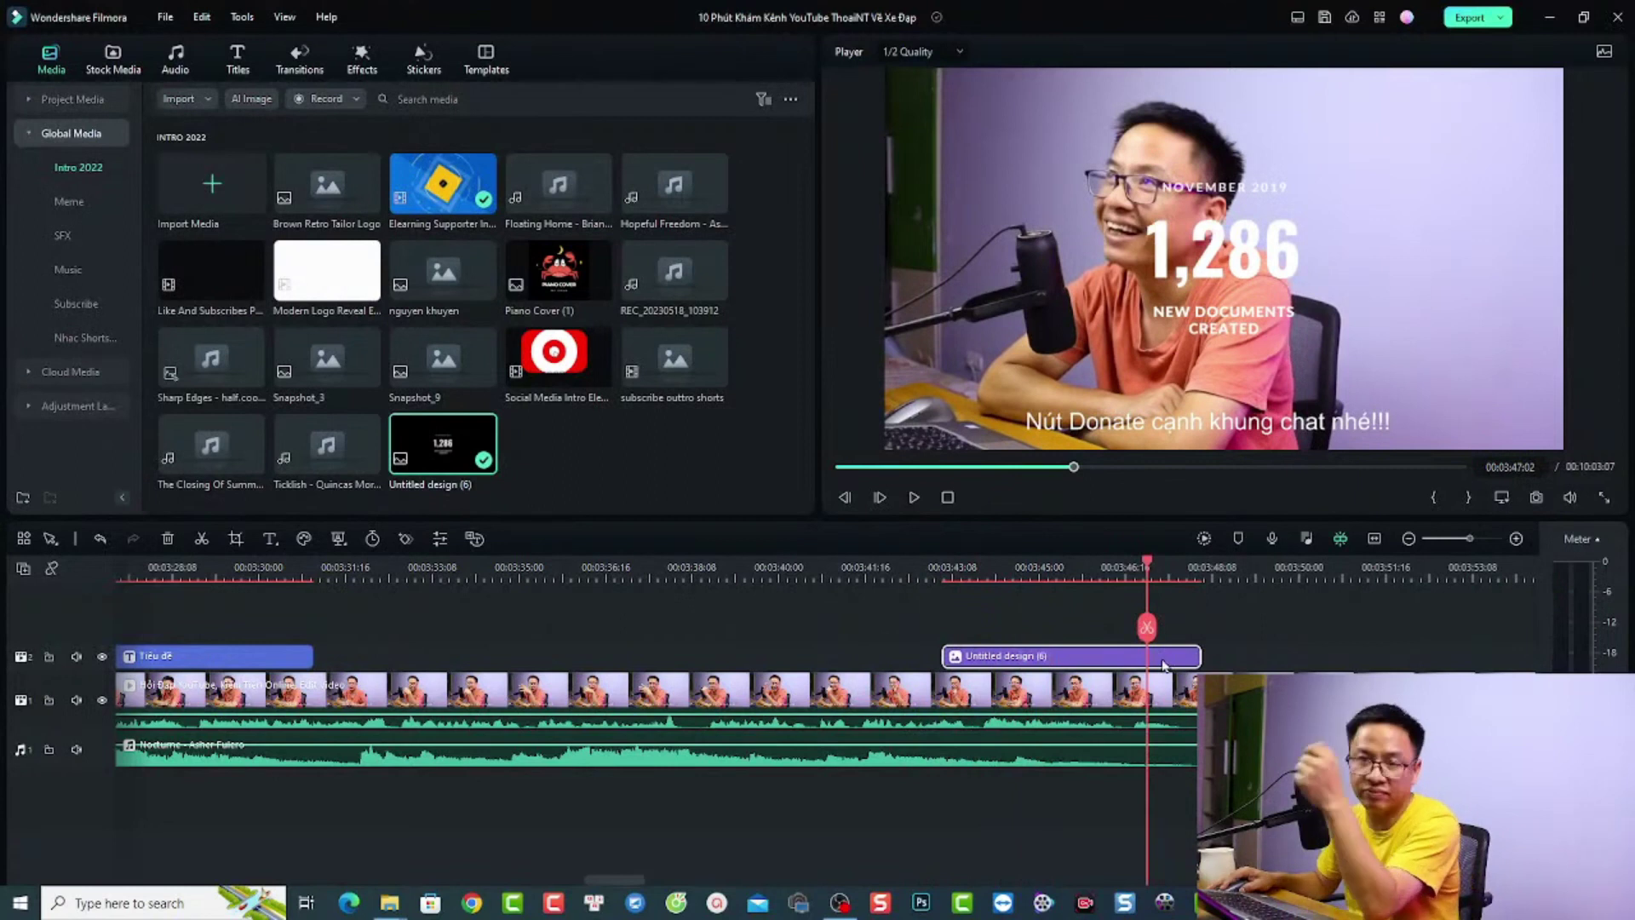
pyautogui.doubleClick(1164, 660)
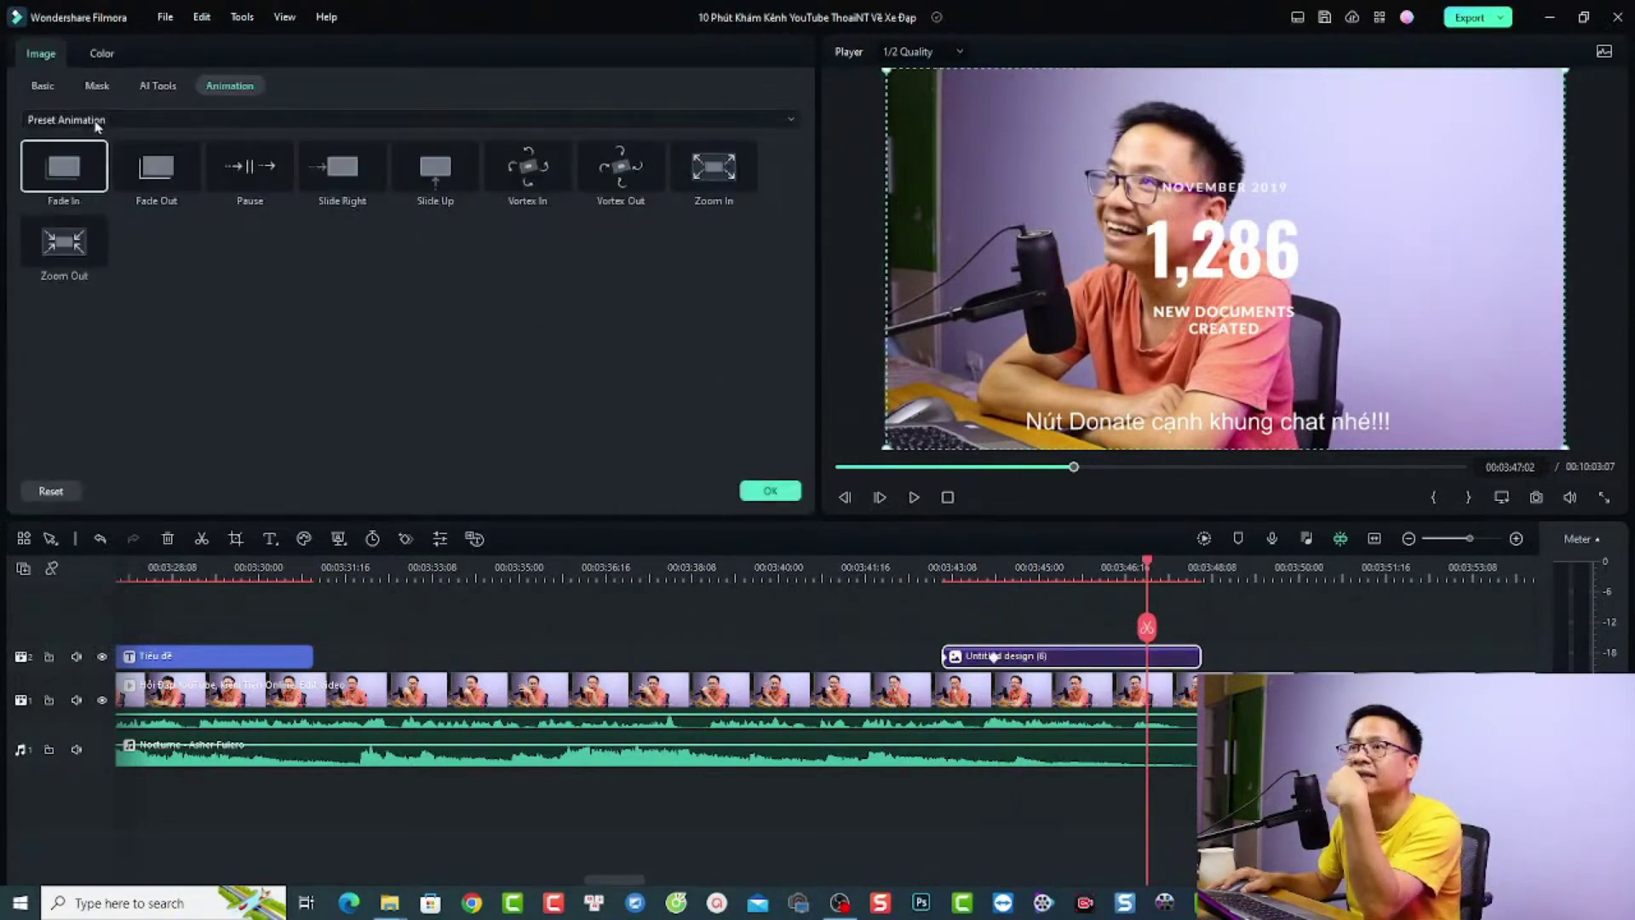
pyautogui.click(43, 88)
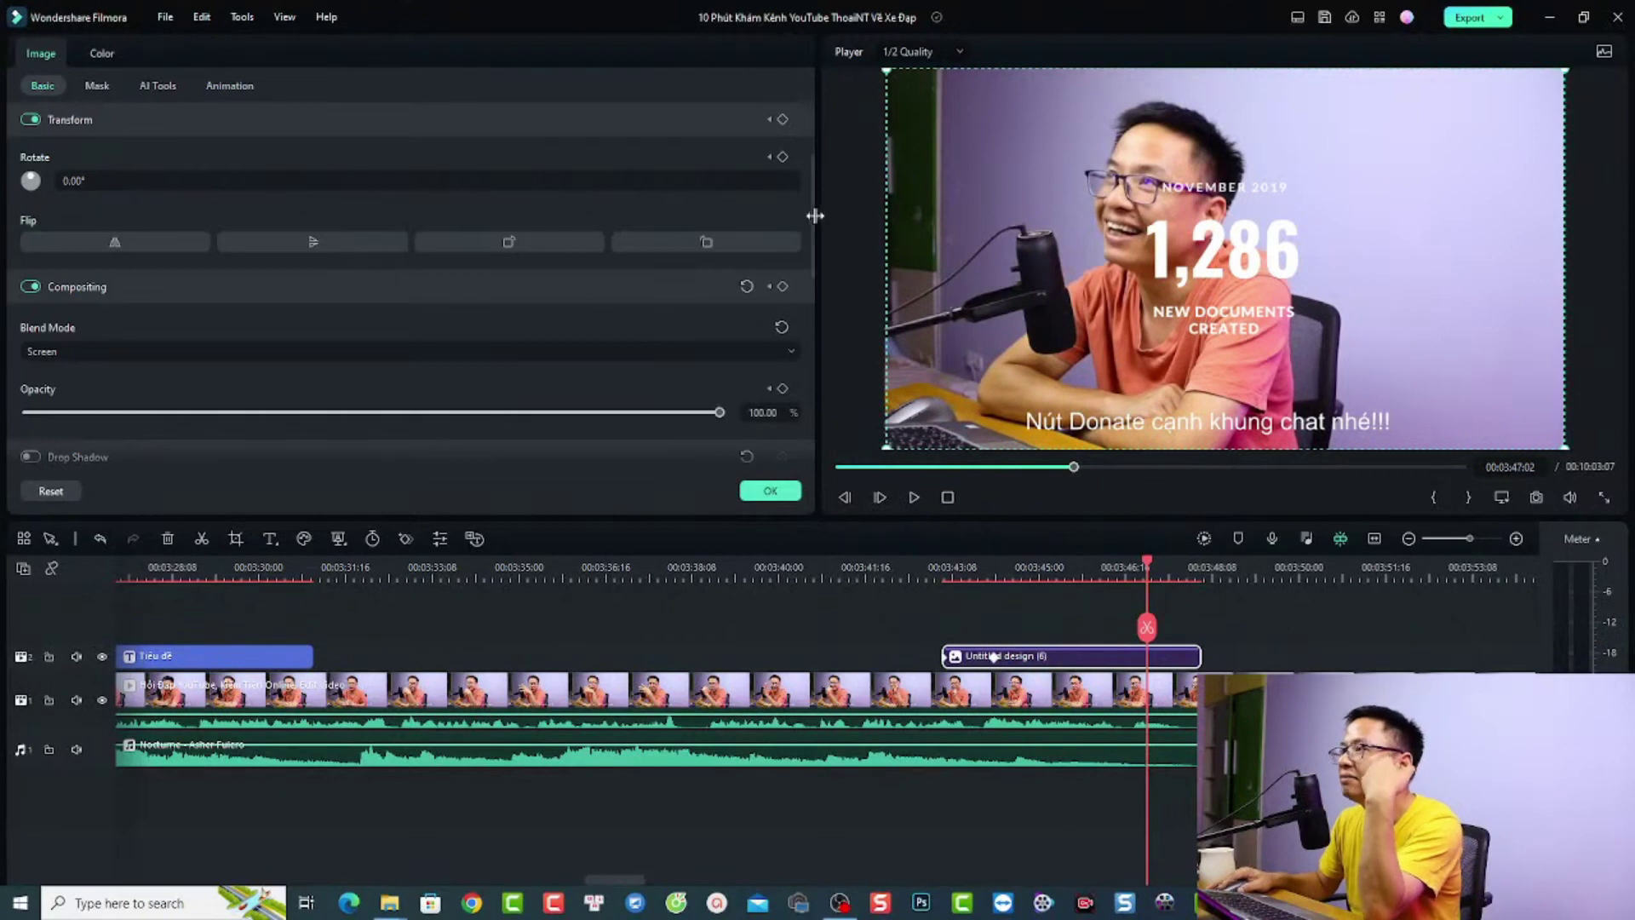
pyautogui.moveTo(811, 214); pyautogui.dragTo(809, 269)
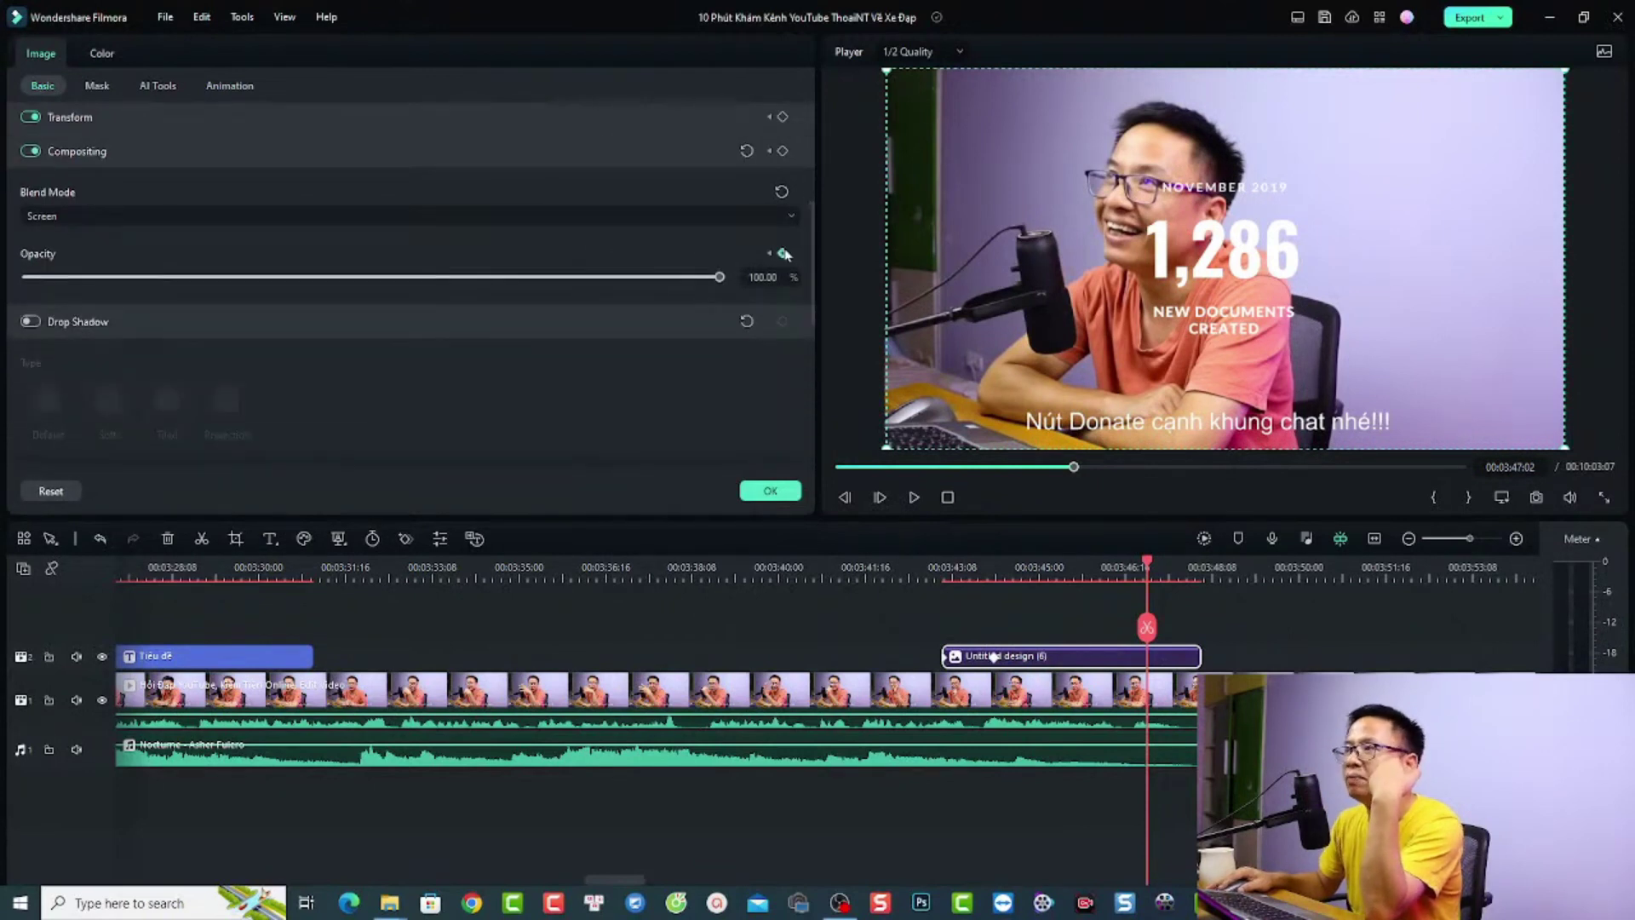
pyautogui.click(782, 253)
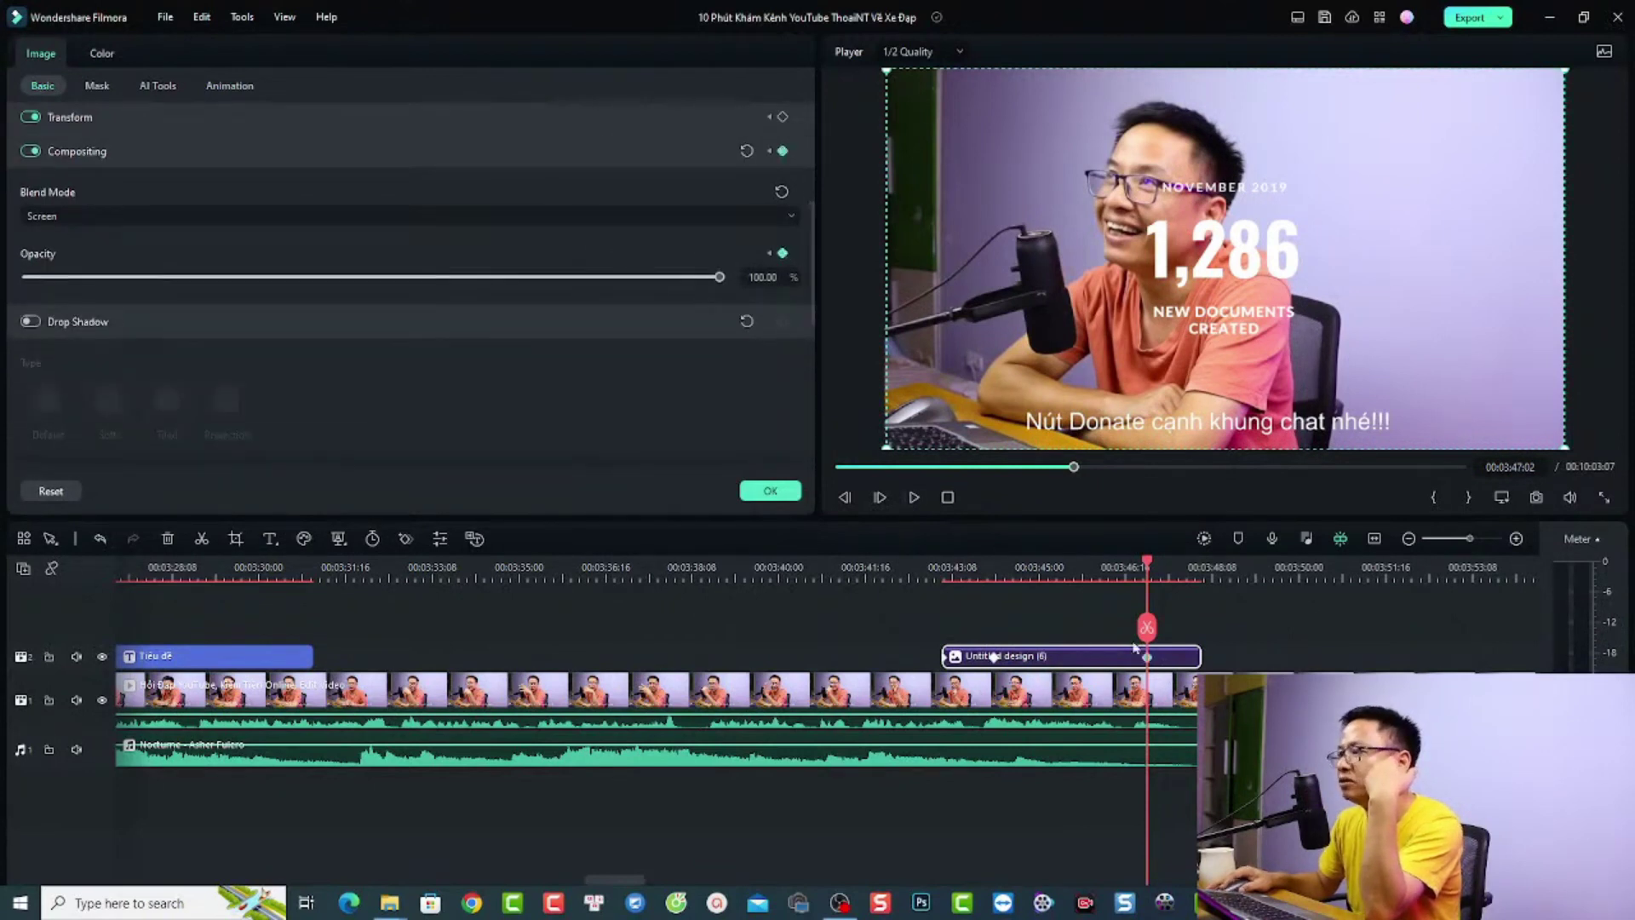
# Step: Set the title image's opacity to 0% at 00:03:47:22 to complete a fade-out, and accept the image settings
pyautogui.click(1192, 577)
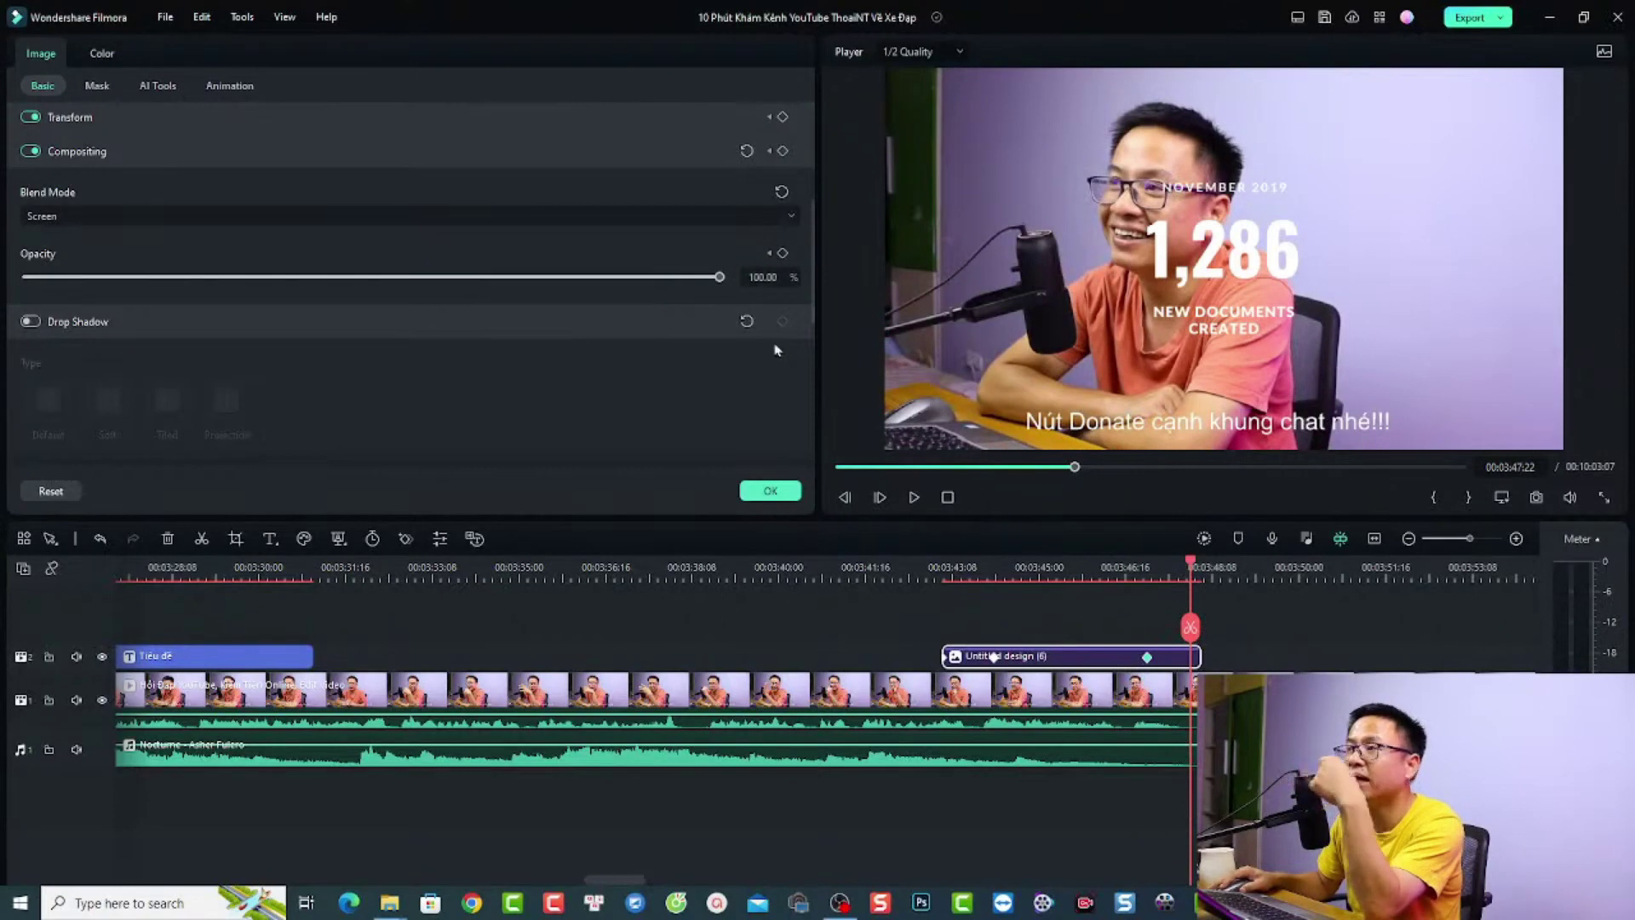
pyautogui.moveTo(720, 276); pyautogui.dragTo(26, 277)
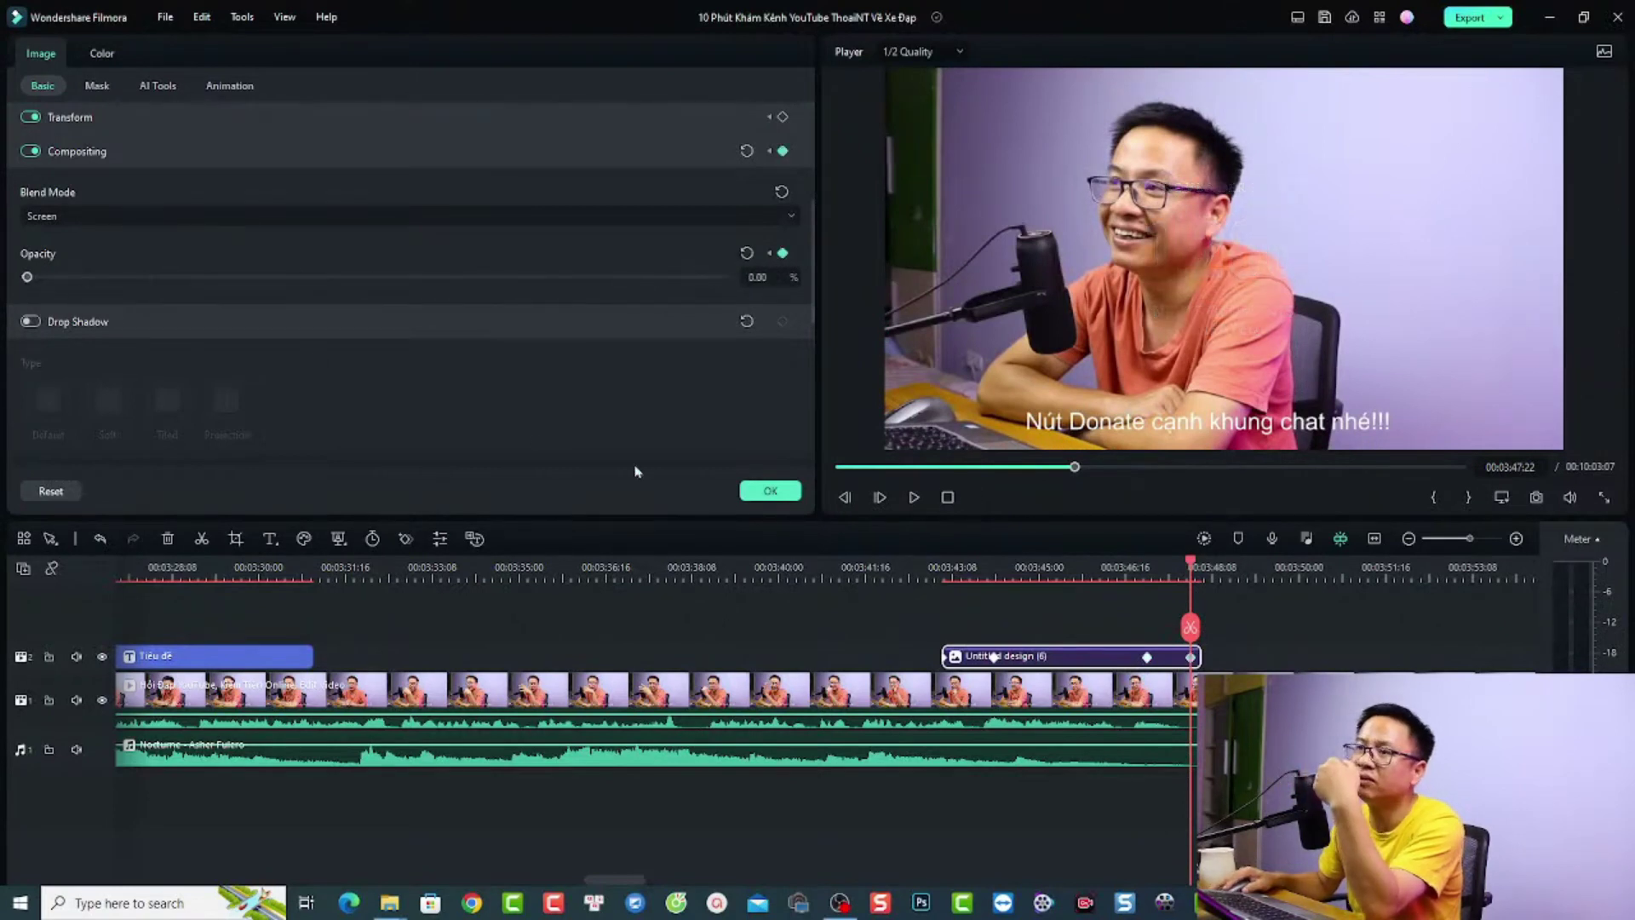
pyautogui.click(786, 495)
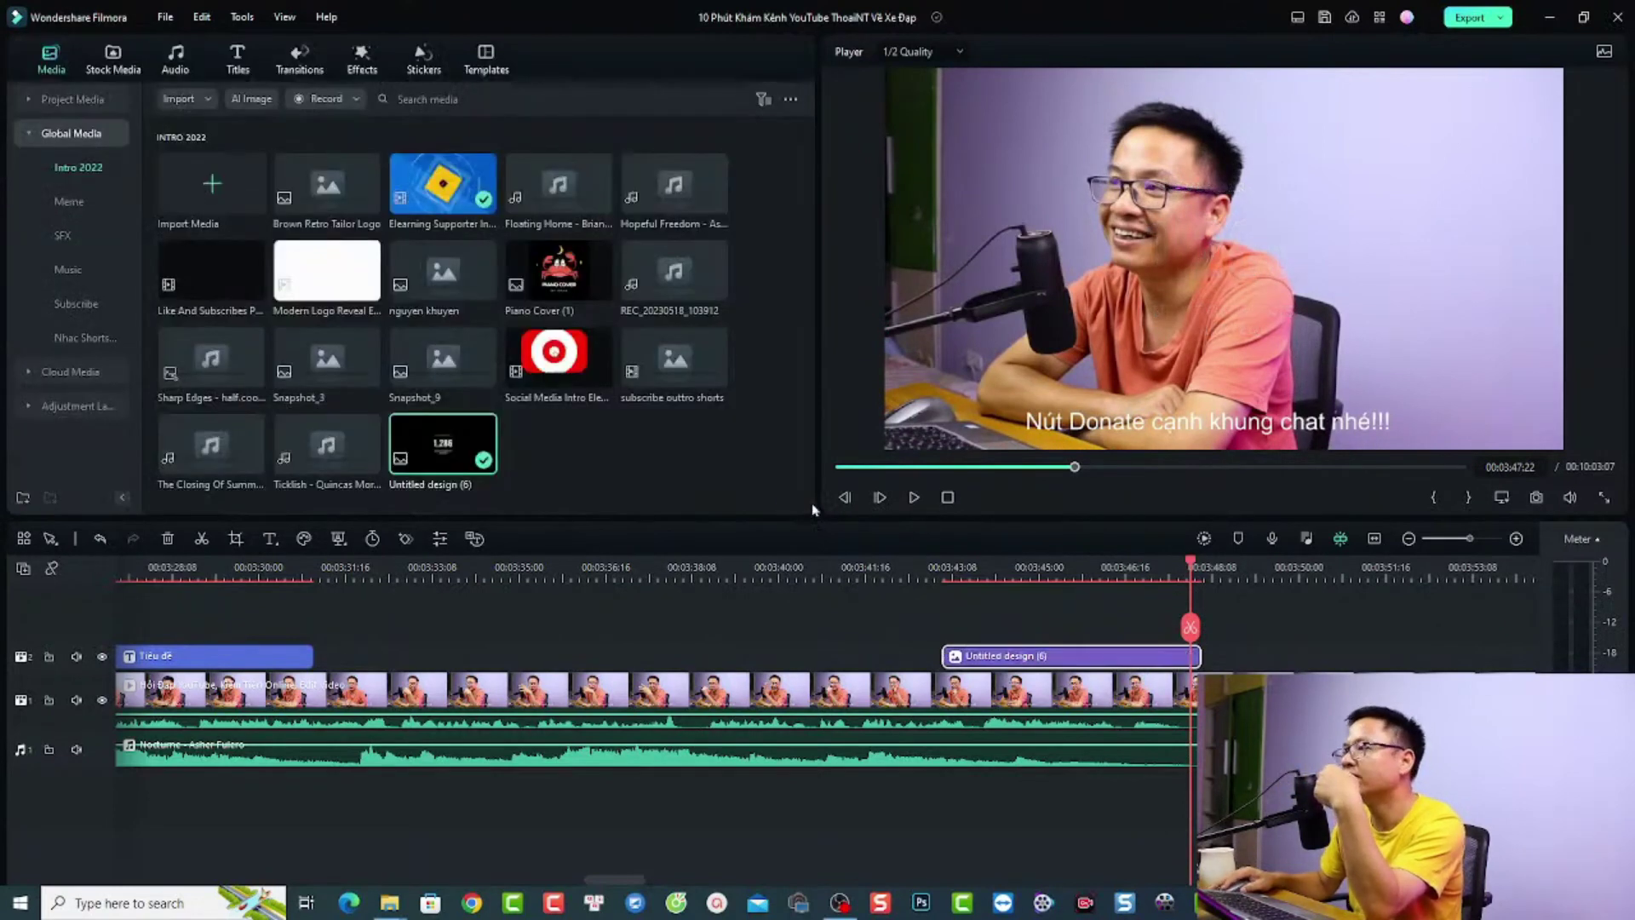
# Step: Play back the end of the title image from 00:03:46:13 to check its fade-out
pyautogui.click(1120, 579)
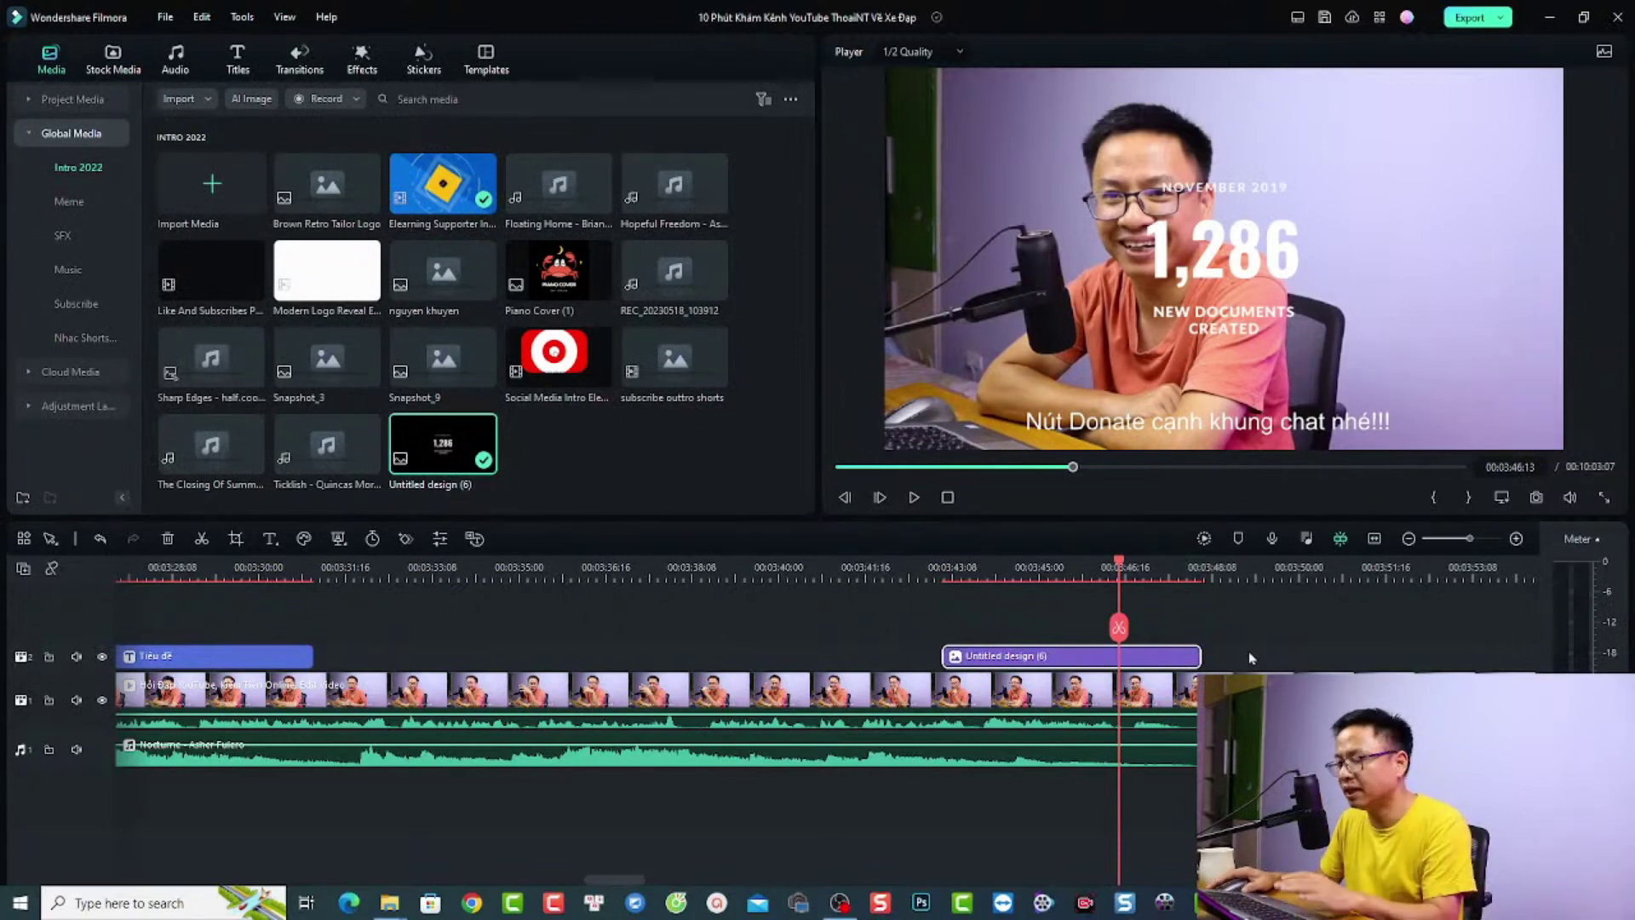
pyautogui.press('space')
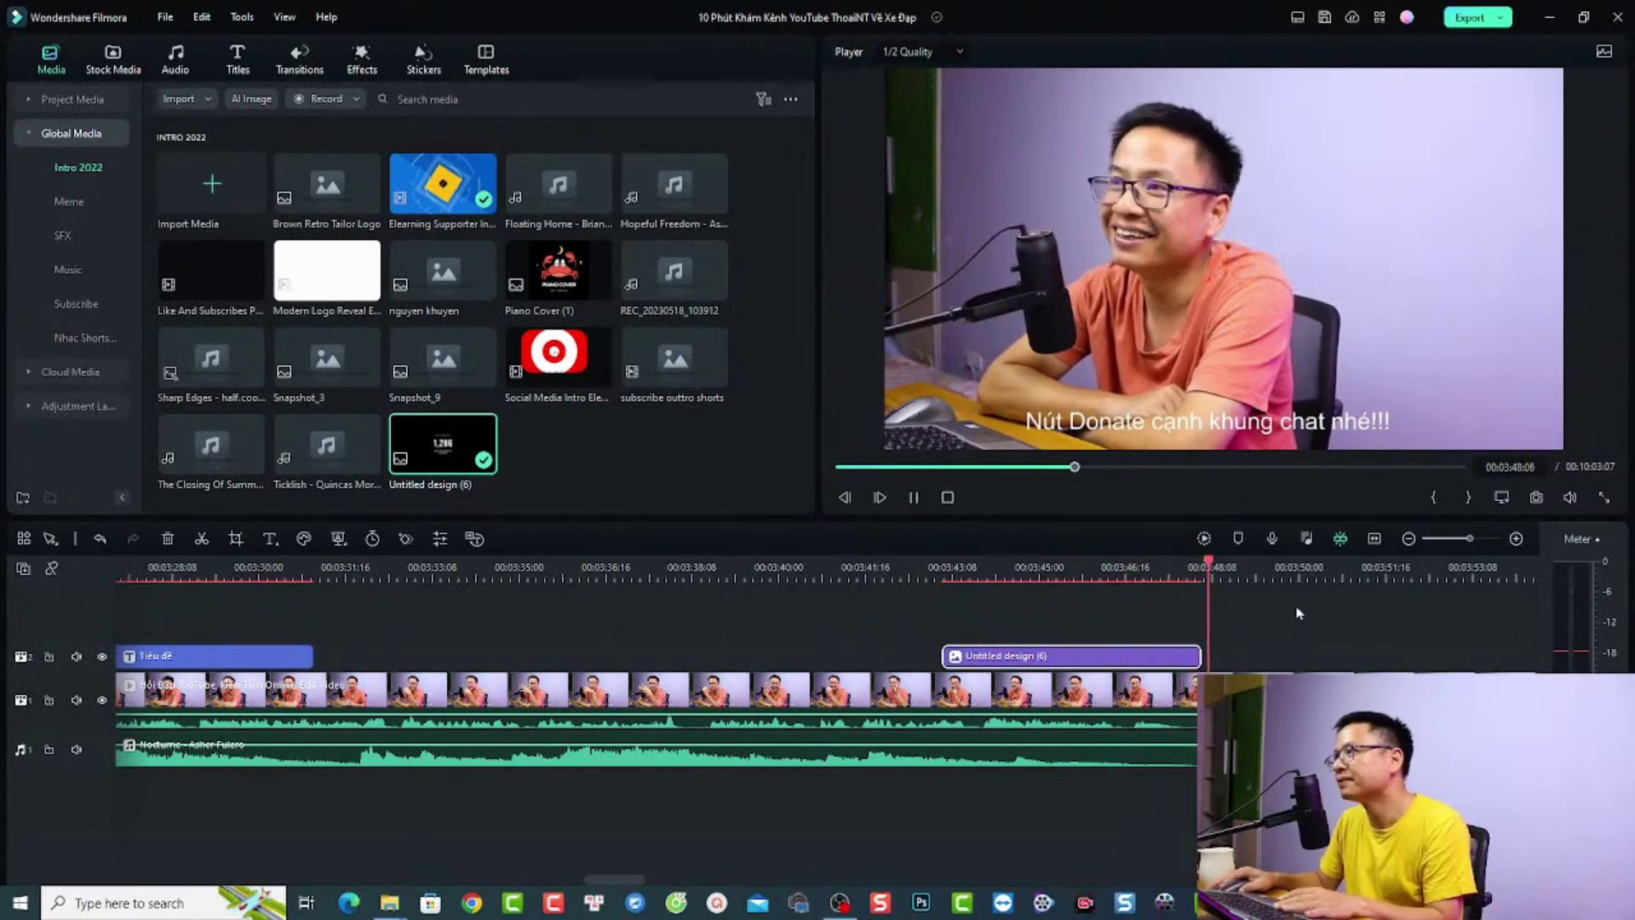
pyautogui.press('space')
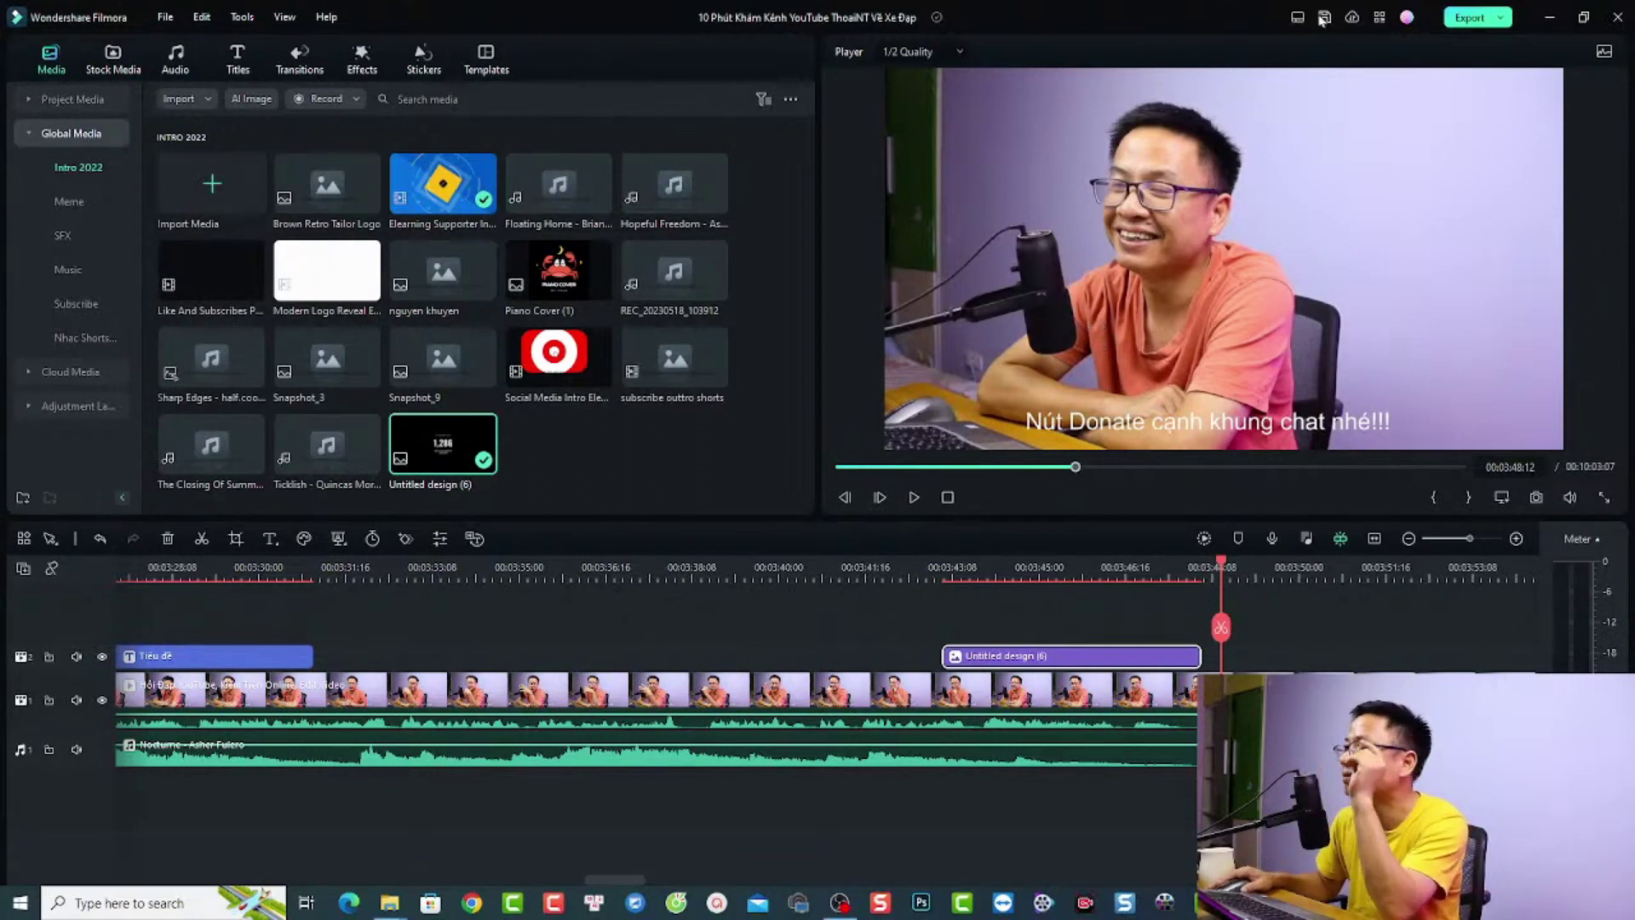
# Step: View the account's subscription and products overview, then close it
pyautogui.click(1407, 18)
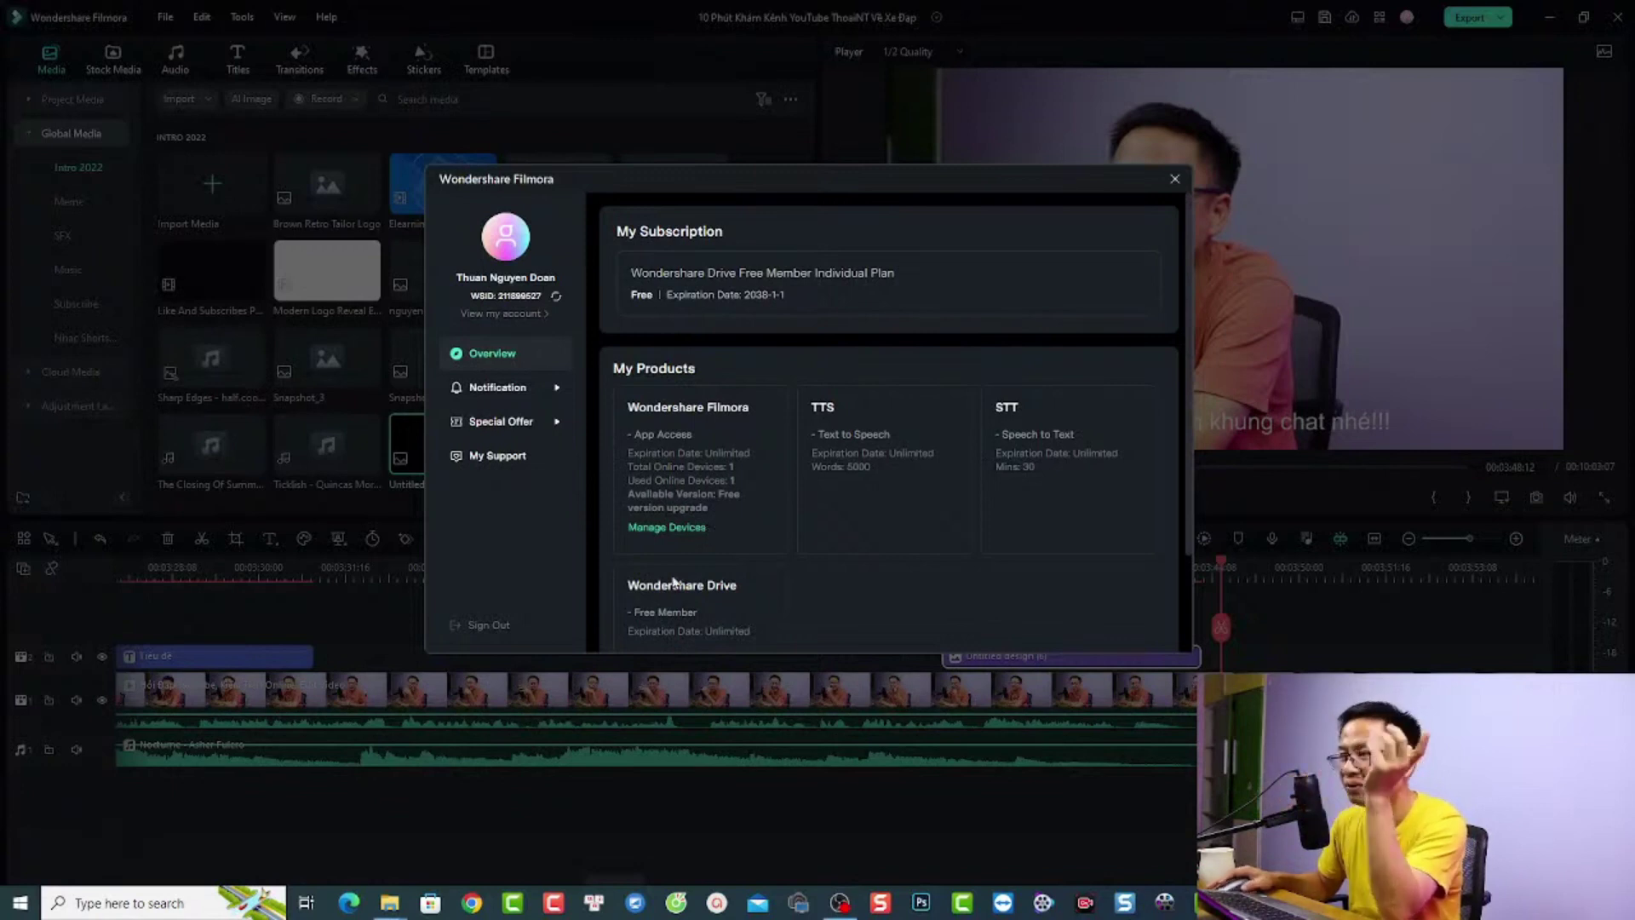
pyautogui.click(1175, 178)
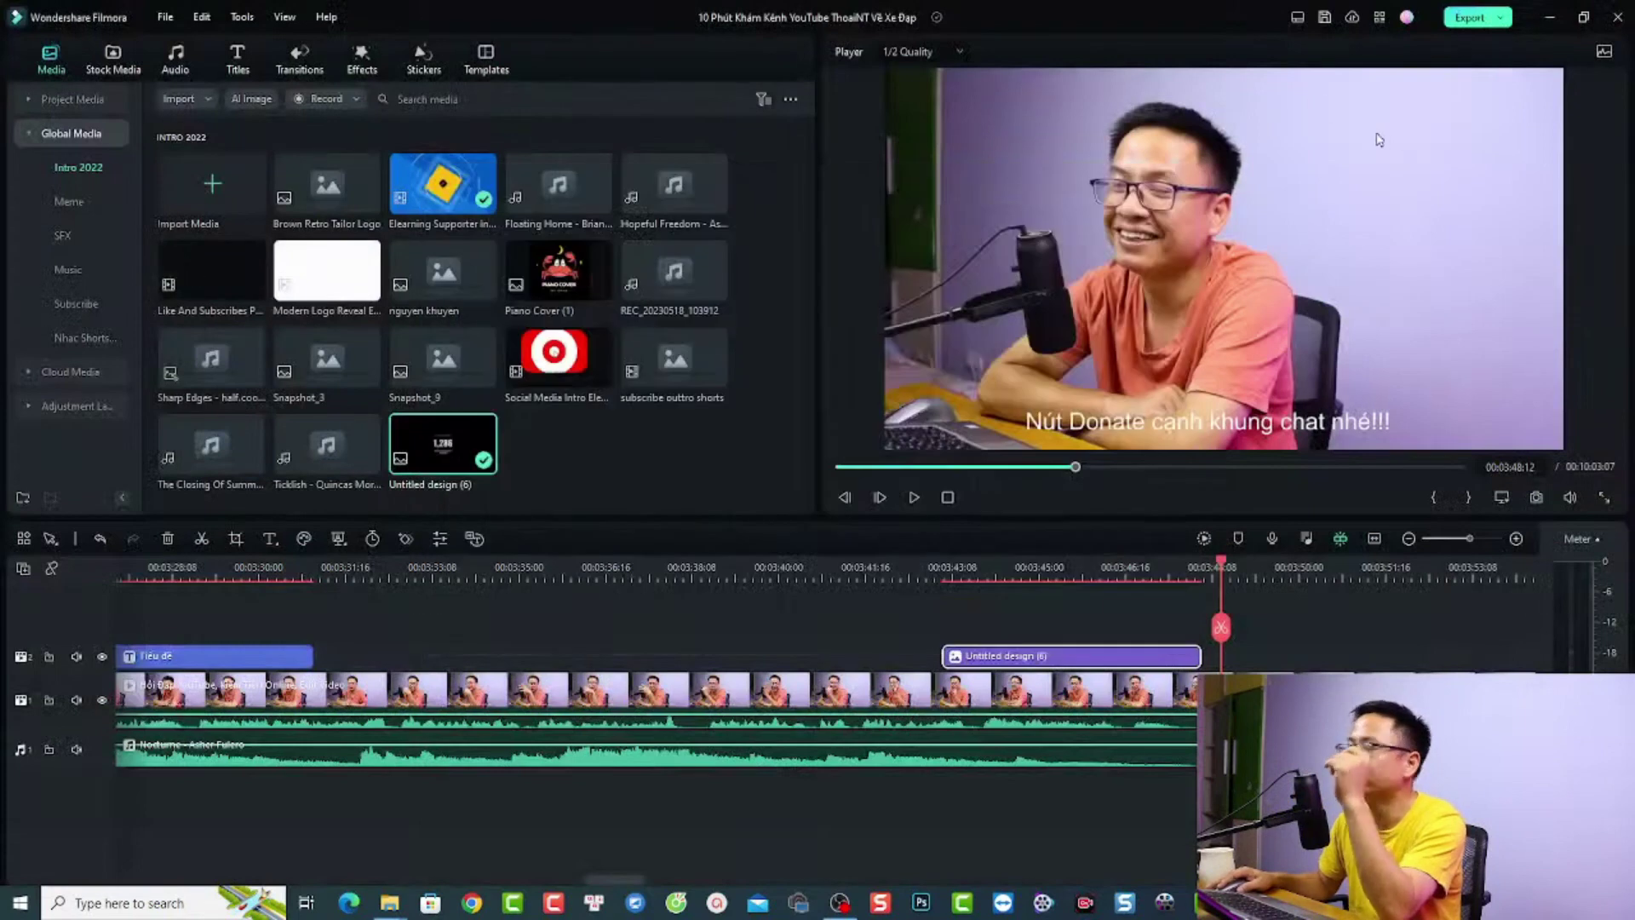